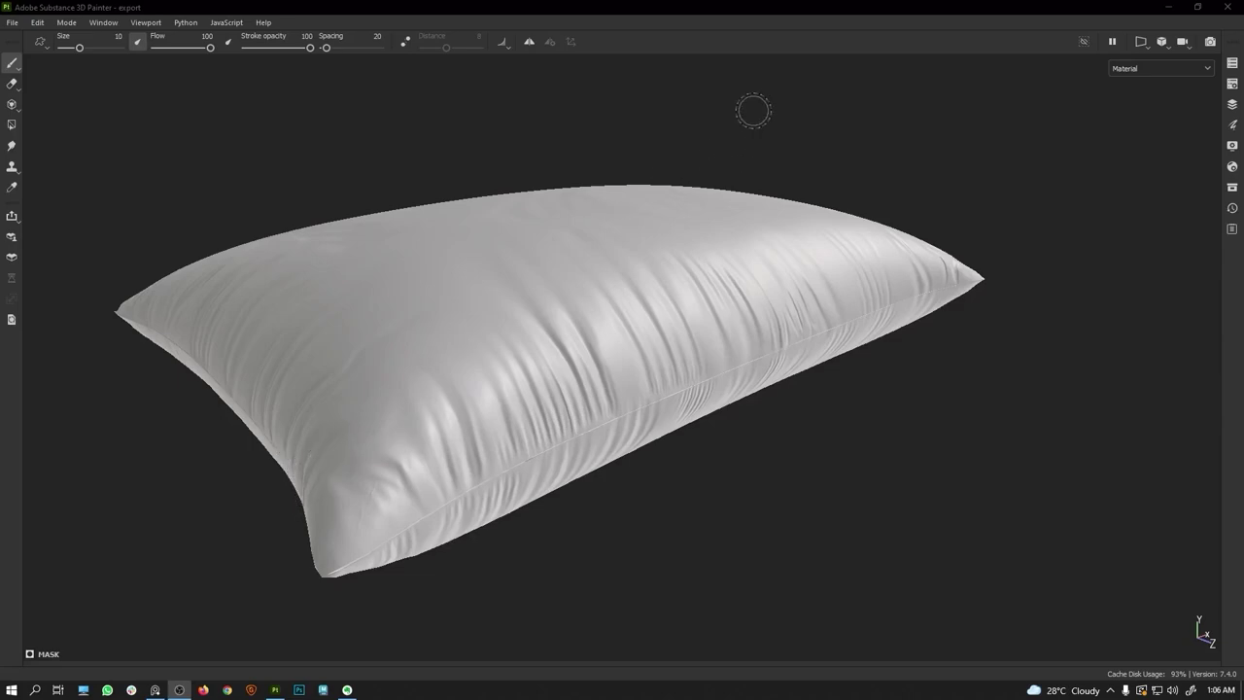
Step: Open the Wrinkles folder on the desktop and select its four downloaded zip and rar archives
mouse_move(730, 325)
left_mouse_down("alt")
mouse_move(538, 311)
mouse_move(586, 242)
mouse_move(717, 325)
mouse_move(514, 388)
mouse_move(515, 346)
mouse_move(553, 359)
left_mouse_up("alt")
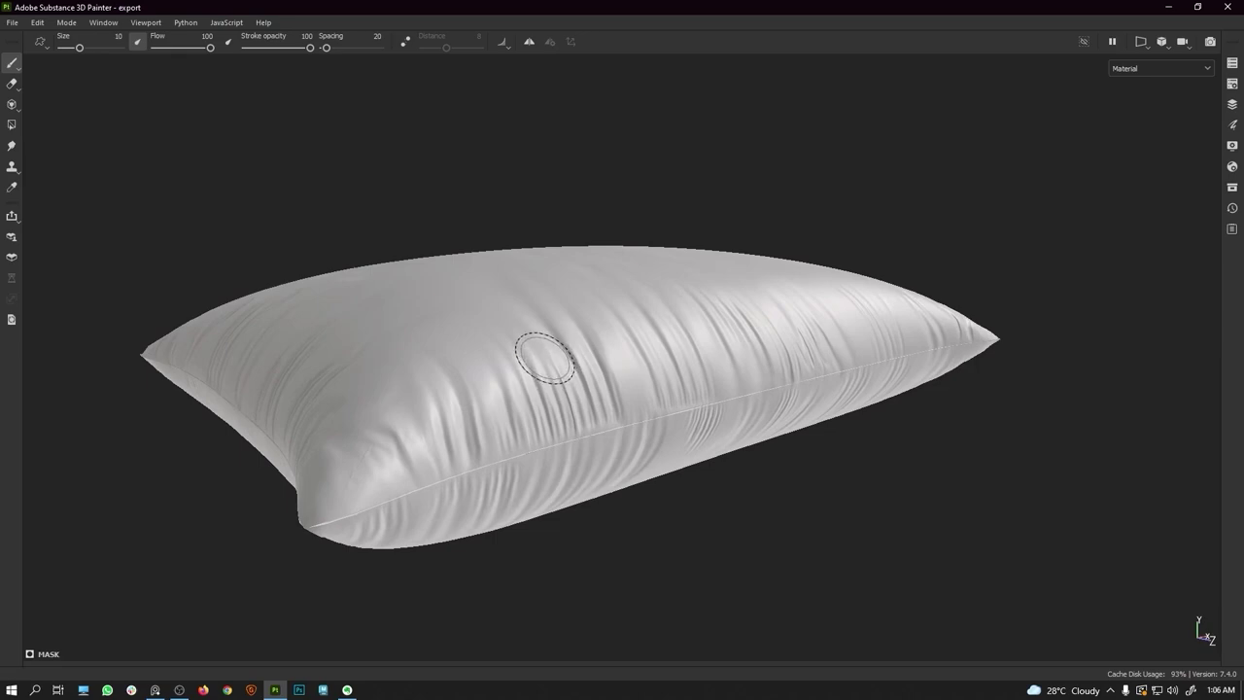
mouse_move(597, 355)
left_mouse_down("alt")
mouse_move(550, 334)
mouse_move(617, 369)
left_mouse_up("alt")
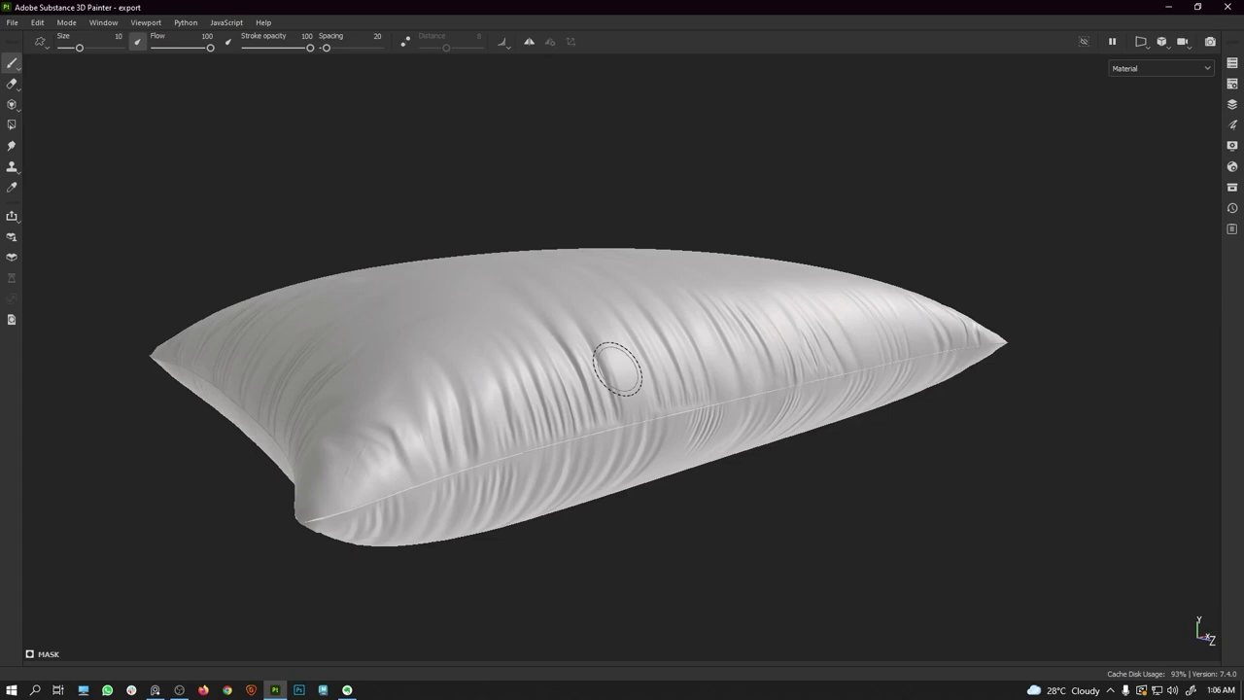
left_click(1166, 6)
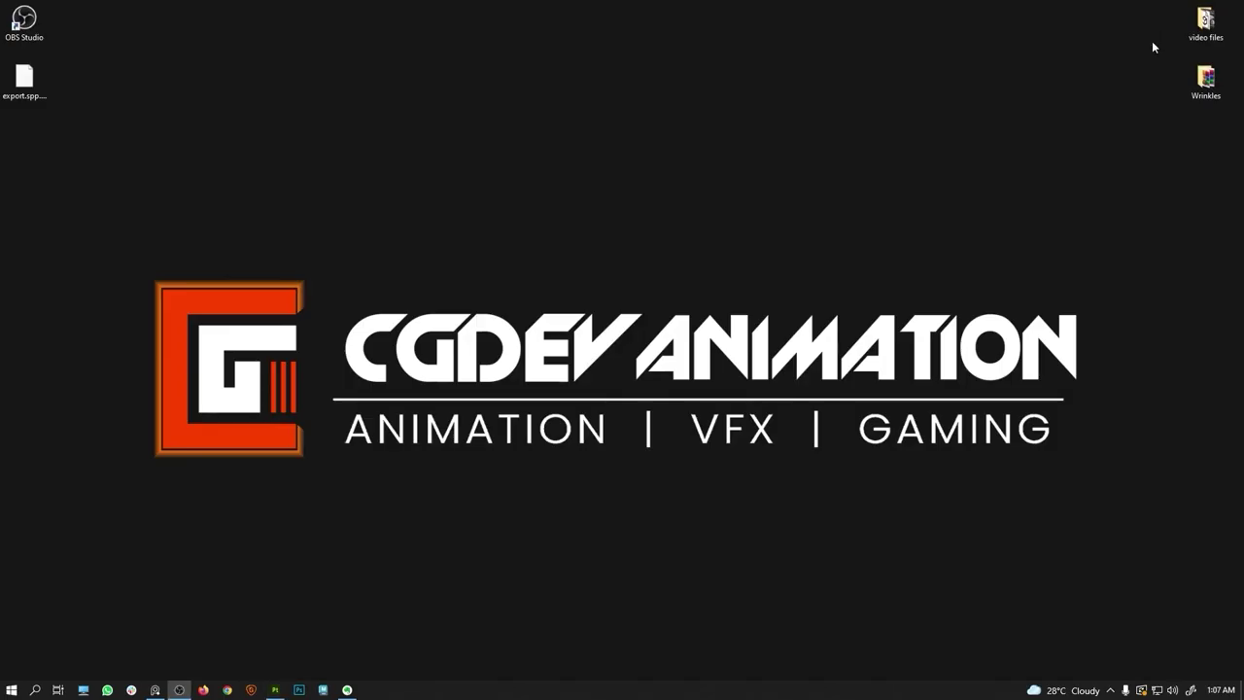
double_click(1203, 83)
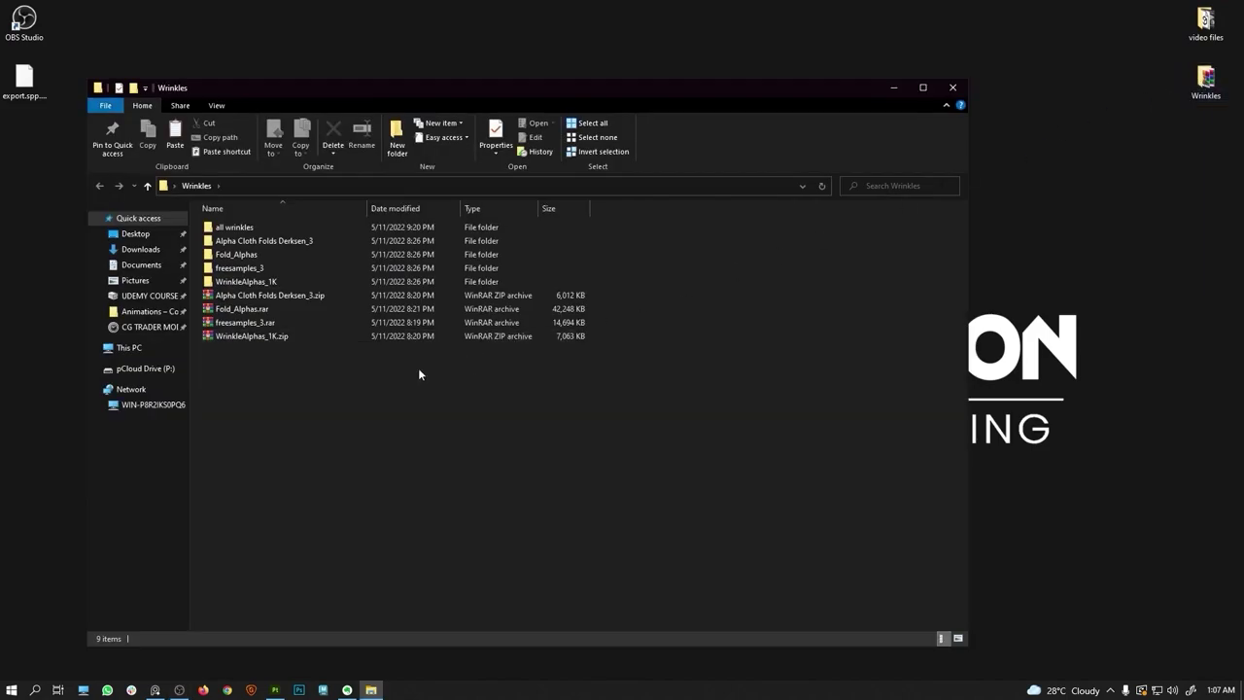
left_click_drag(242, 387, 297, 300)
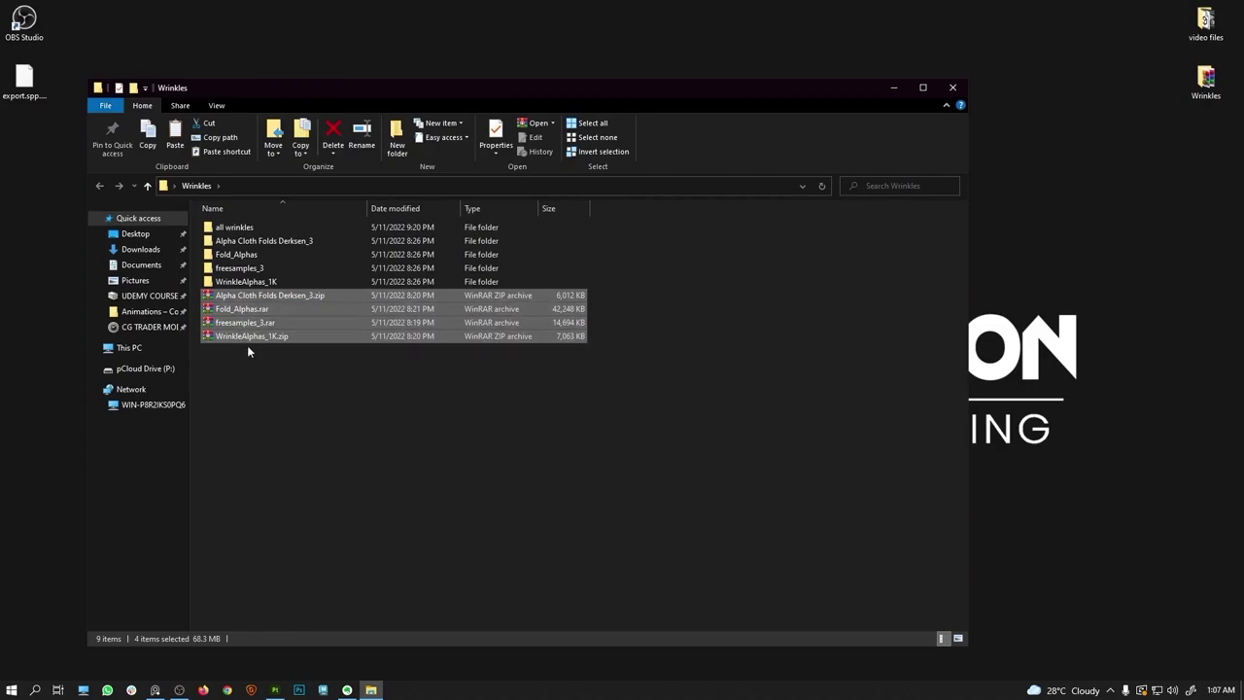
left_click_drag(235, 368, 335, 289)
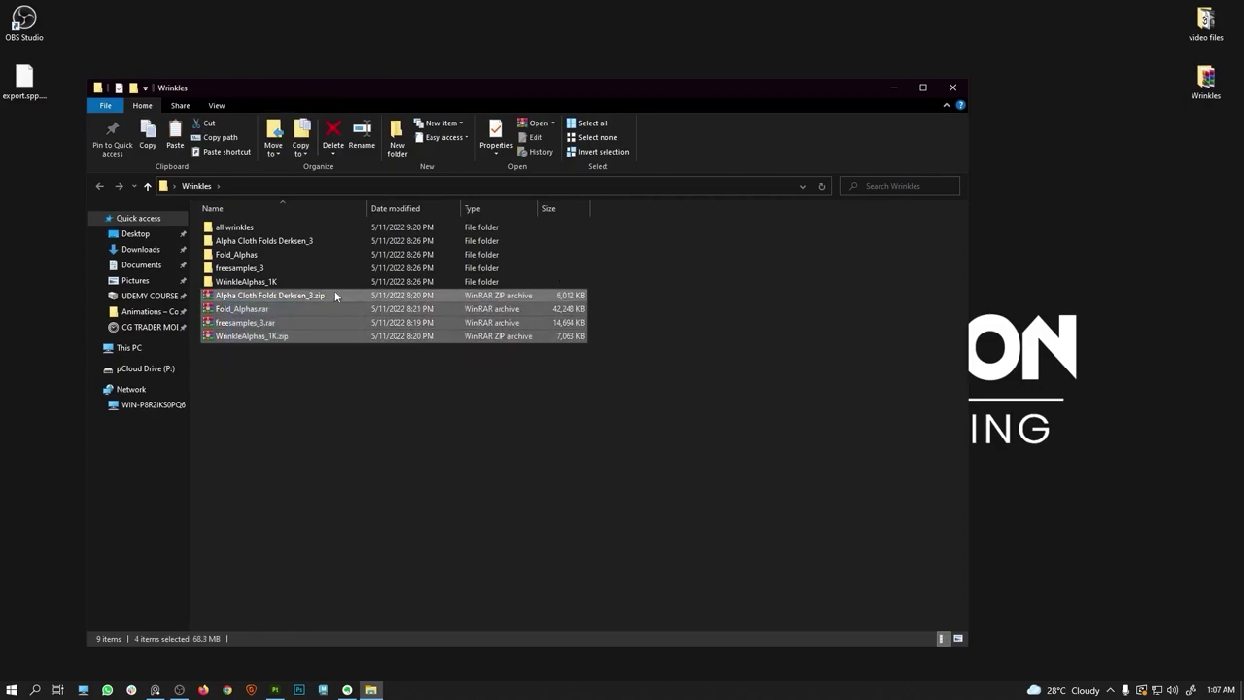
Step: Look through the extracted WrinkleAlphas_1K and freesamples_3 folders to examine their wrinkle images
left_click(295, 240)
key("Down")
key("Down")
key("Down")
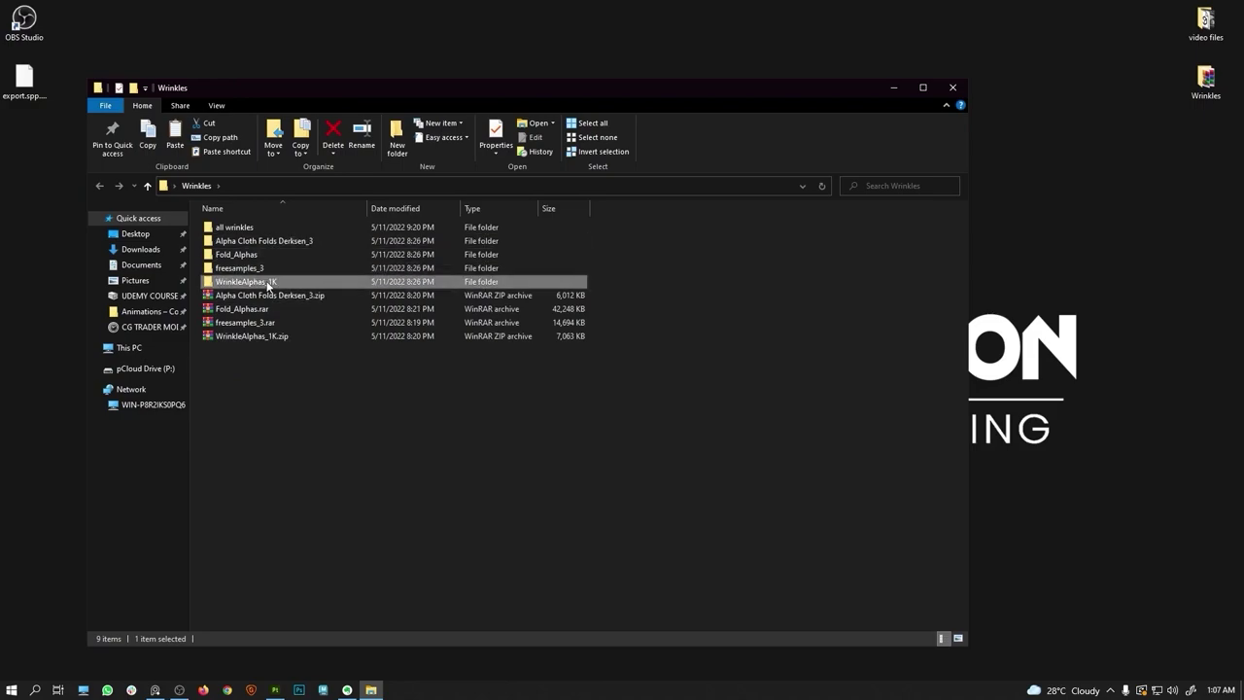
double_click(266, 283)
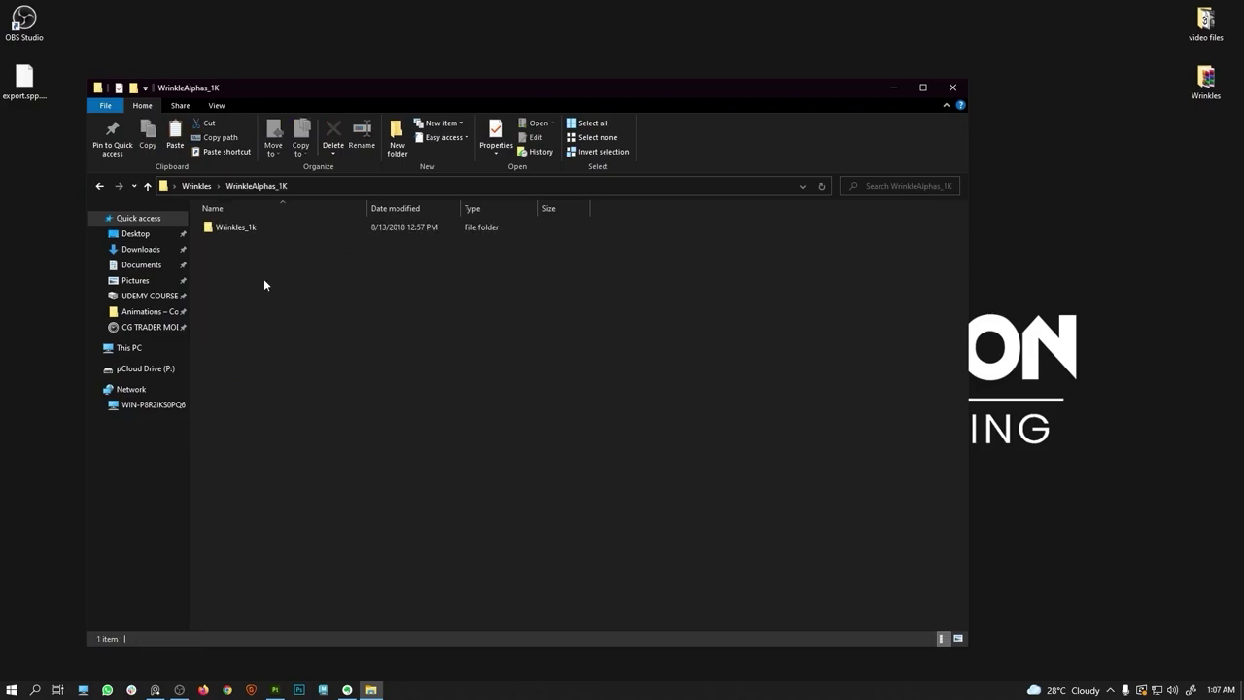
double_click(248, 233)
left_click_drag(251, 391, 991, 231)
left_click(100, 185)
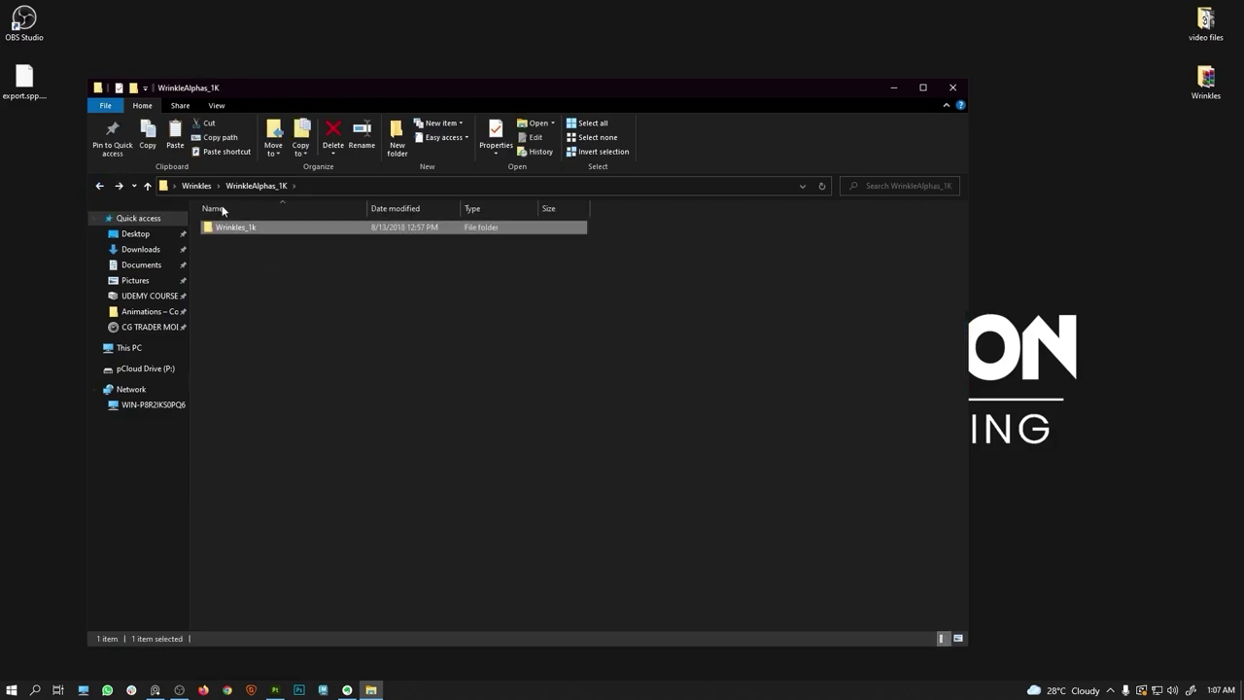
left_click(100, 186)
double_click(236, 274)
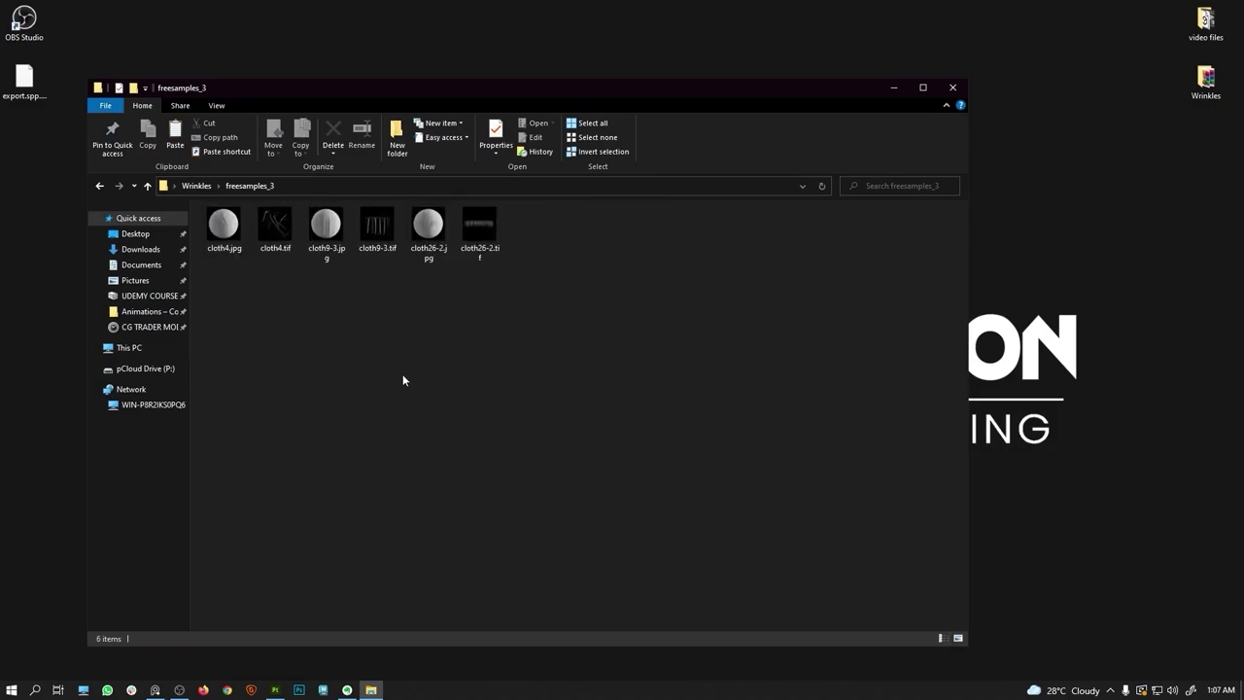
left_click(98, 185)
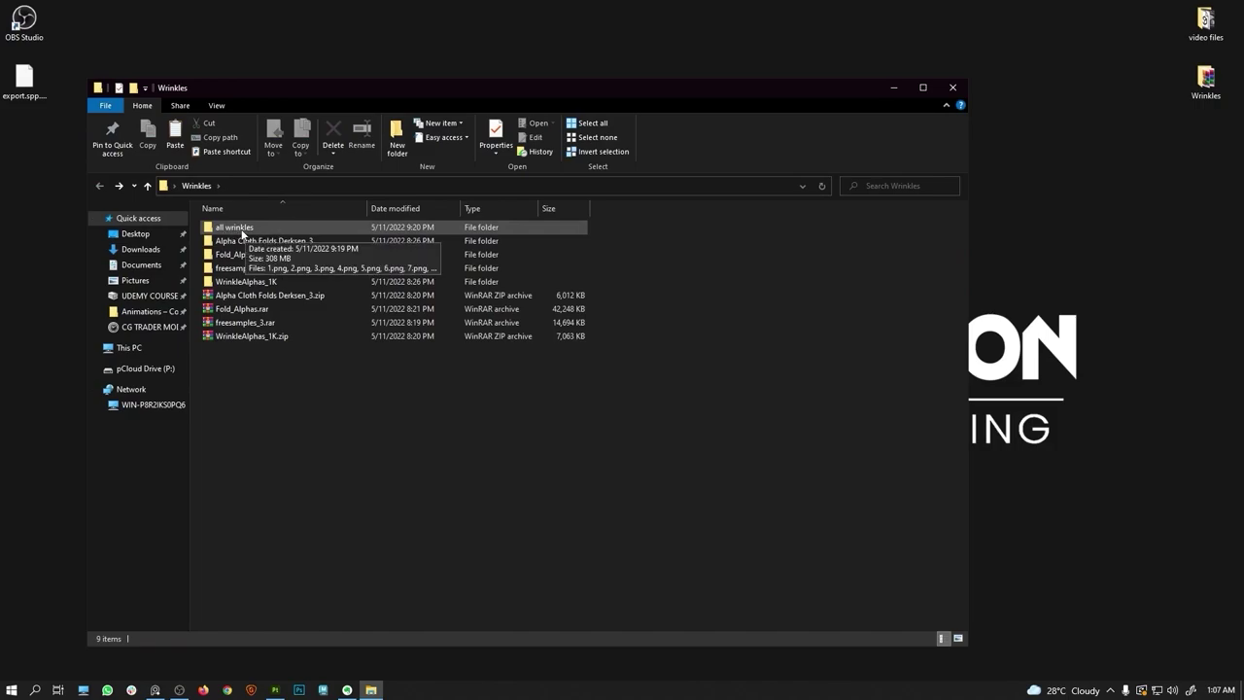
Step: Revisit the Wrinkles_1k images, open the all wrinkles folder and examine its combined alpha files as thumbnails
double_click(247, 281)
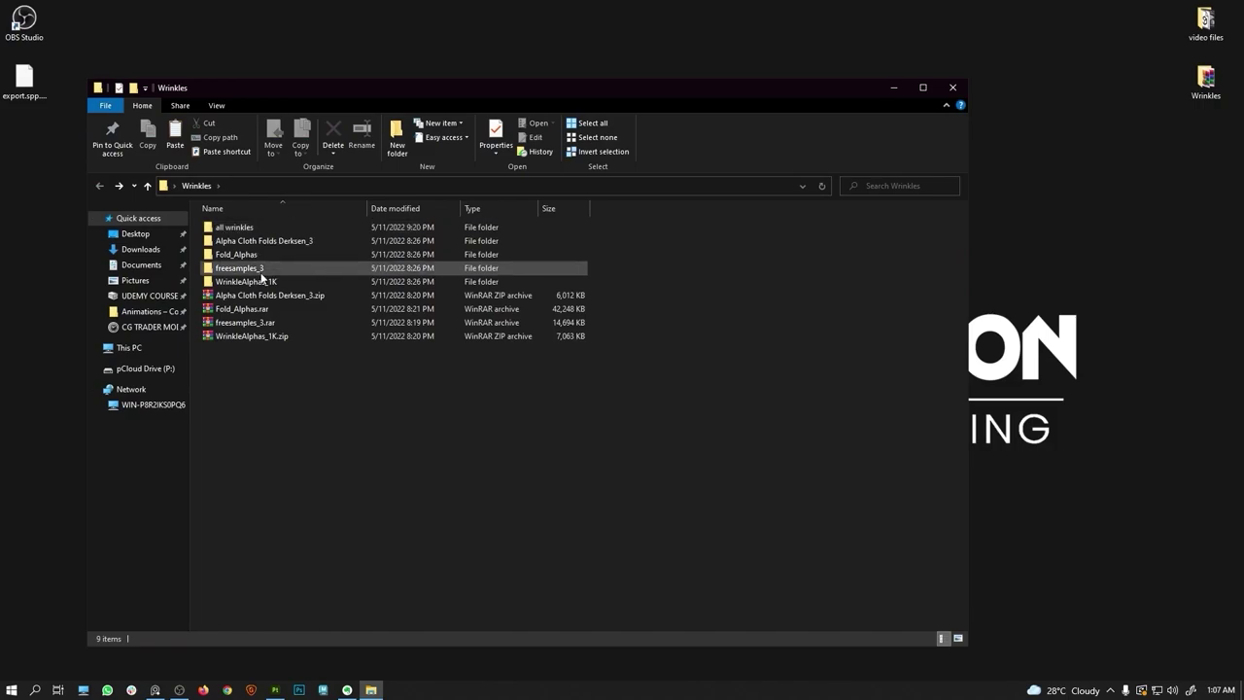
double_click(233, 225)
left_click_drag(256, 385, 914, 224)
left_click(100, 188)
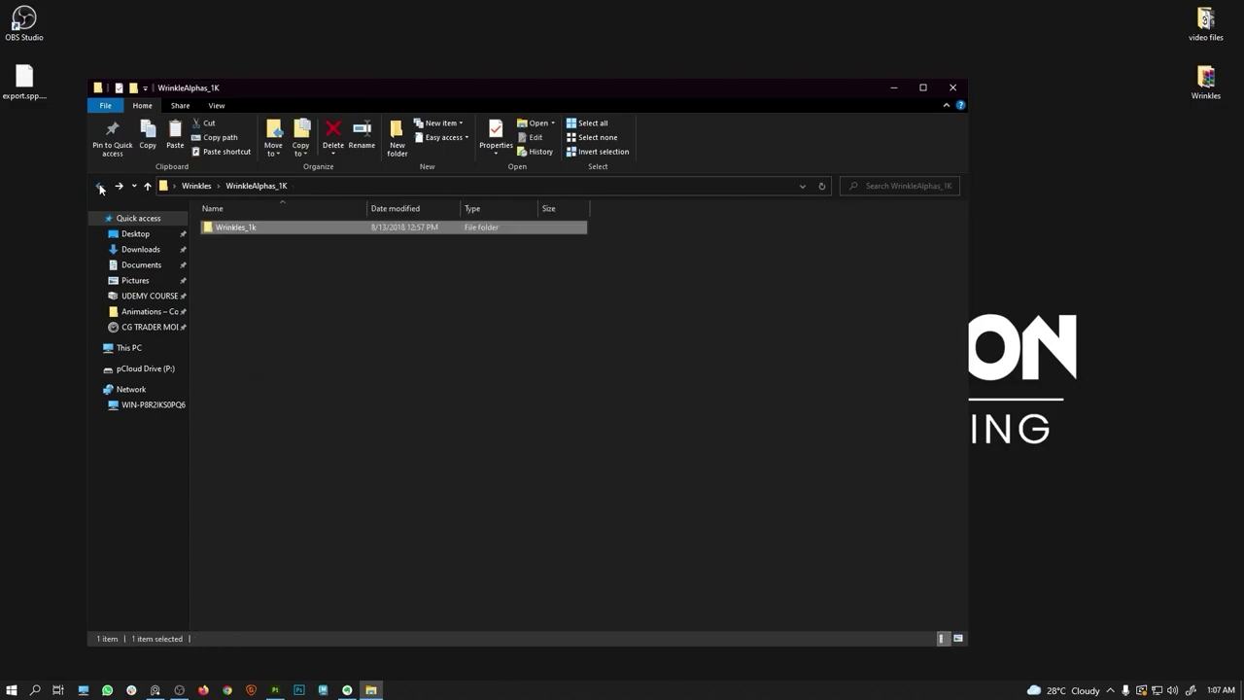
left_click(100, 189)
double_click(243, 228)
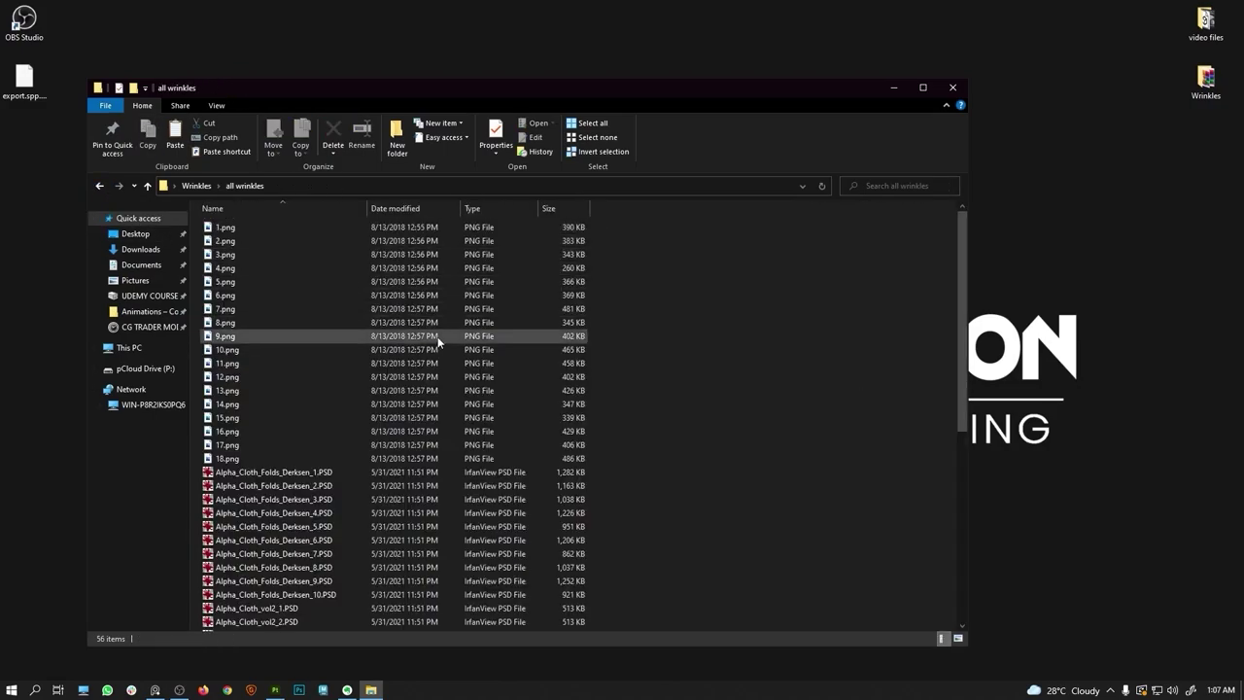
scroll(420, 354, "down", 8)
scroll(336, 449, "up", 5)
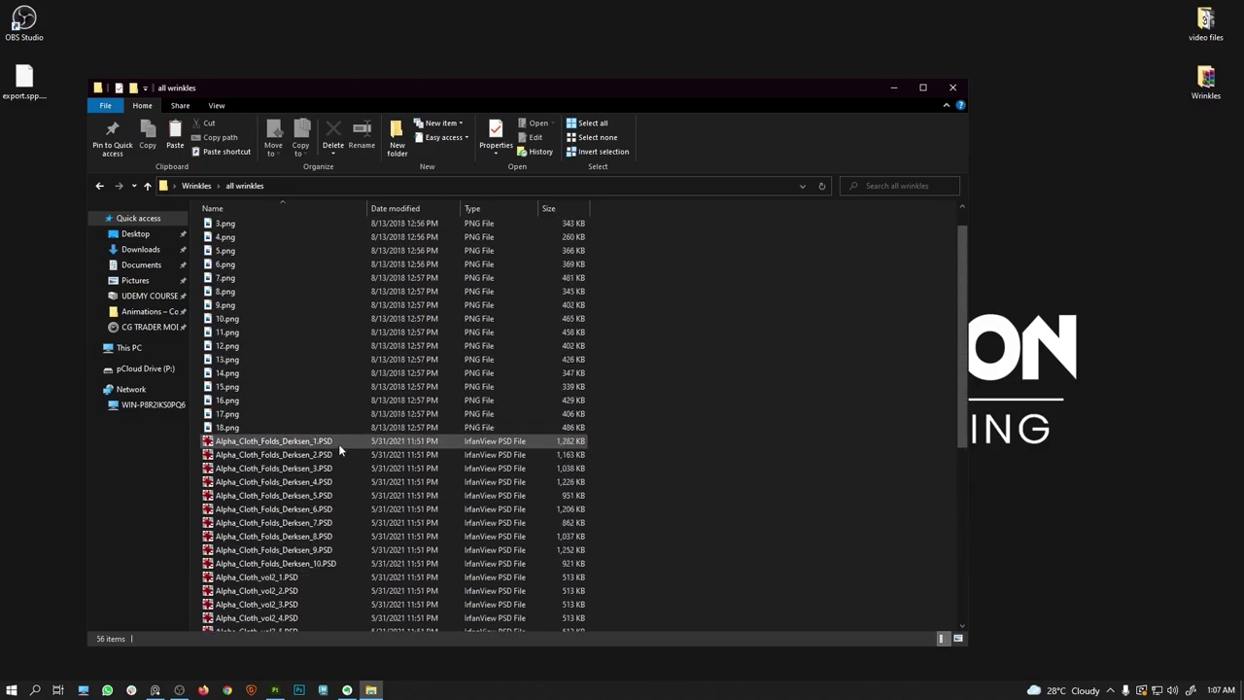
scroll(377, 458, "up", 3, "ctrl")
scroll(378, 464, "up", 1, "ctrl")
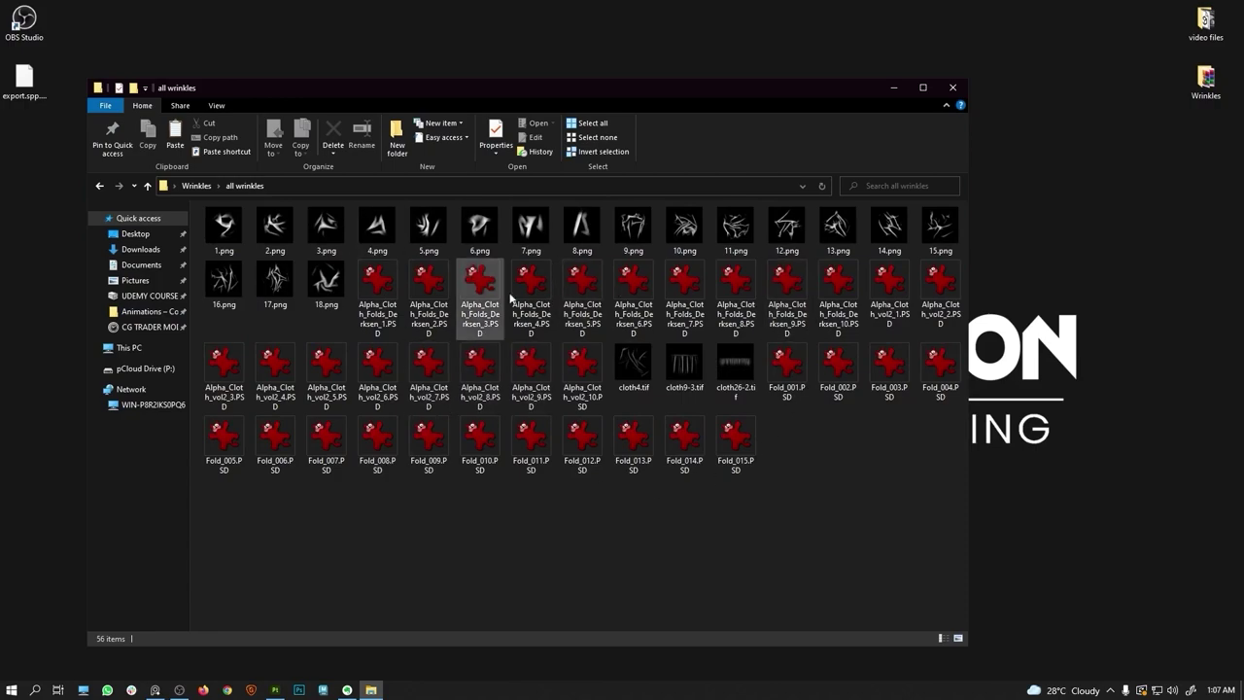
Step: Switch back to Substance 3D Painter and show the hidden interface panels around the pillow view
left_click(894, 89)
left_click(278, 691)
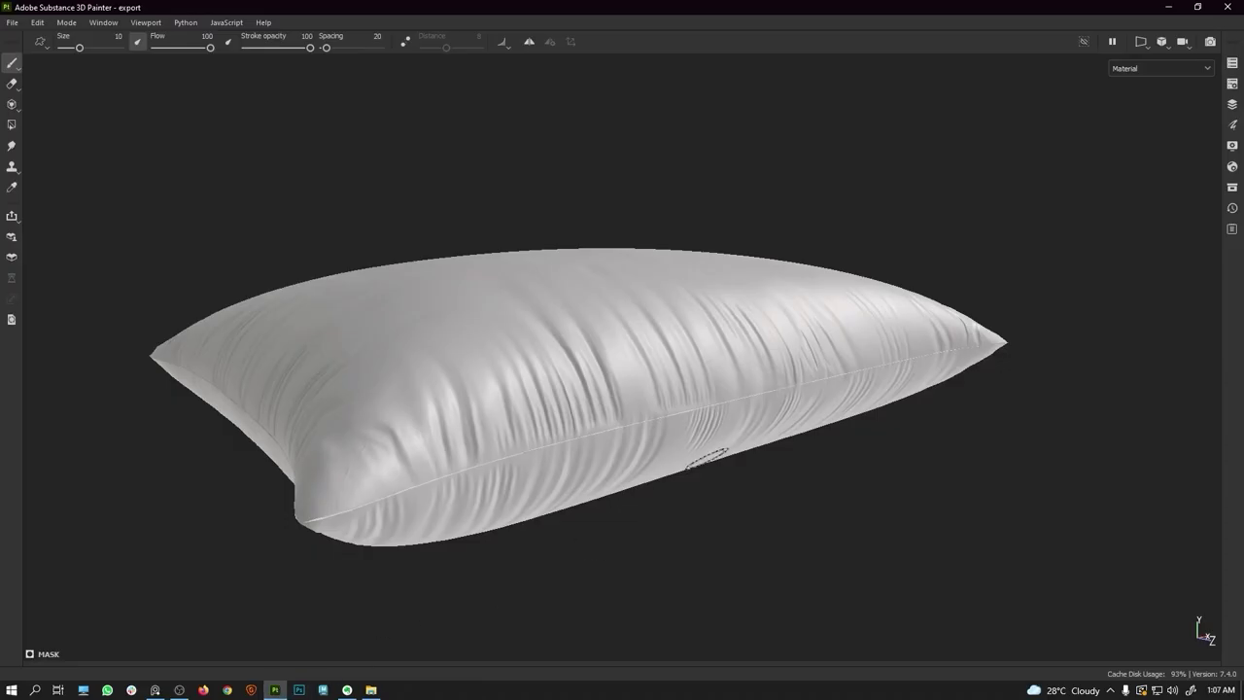
left_click_drag(534, 250, 646, 240, "alt")
key("Tab")
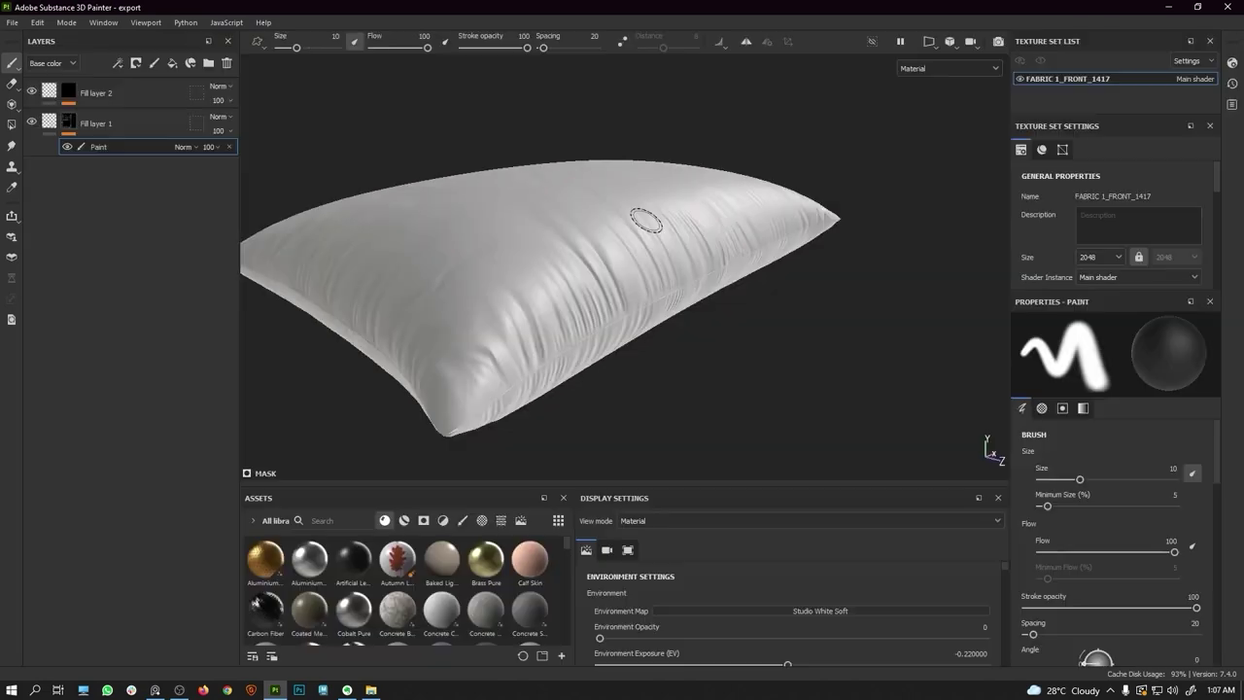
Step: Create a new project from the sofa_youtube.fbx mesh on the desktop, discarding the changes to the open project
left_click(12, 23)
left_click(24, 37)
left_click(772, 204)
scroll(678, 365, "down", 1)
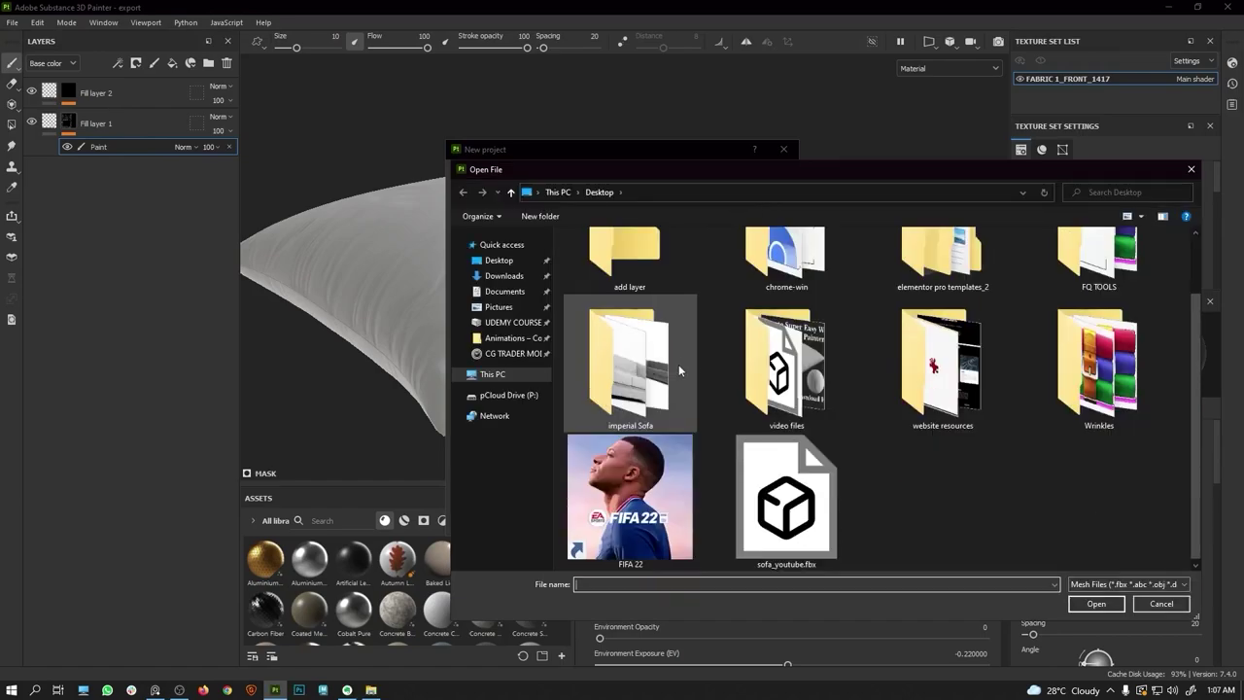
left_click(799, 517)
double_click(799, 517)
left_click(685, 522)
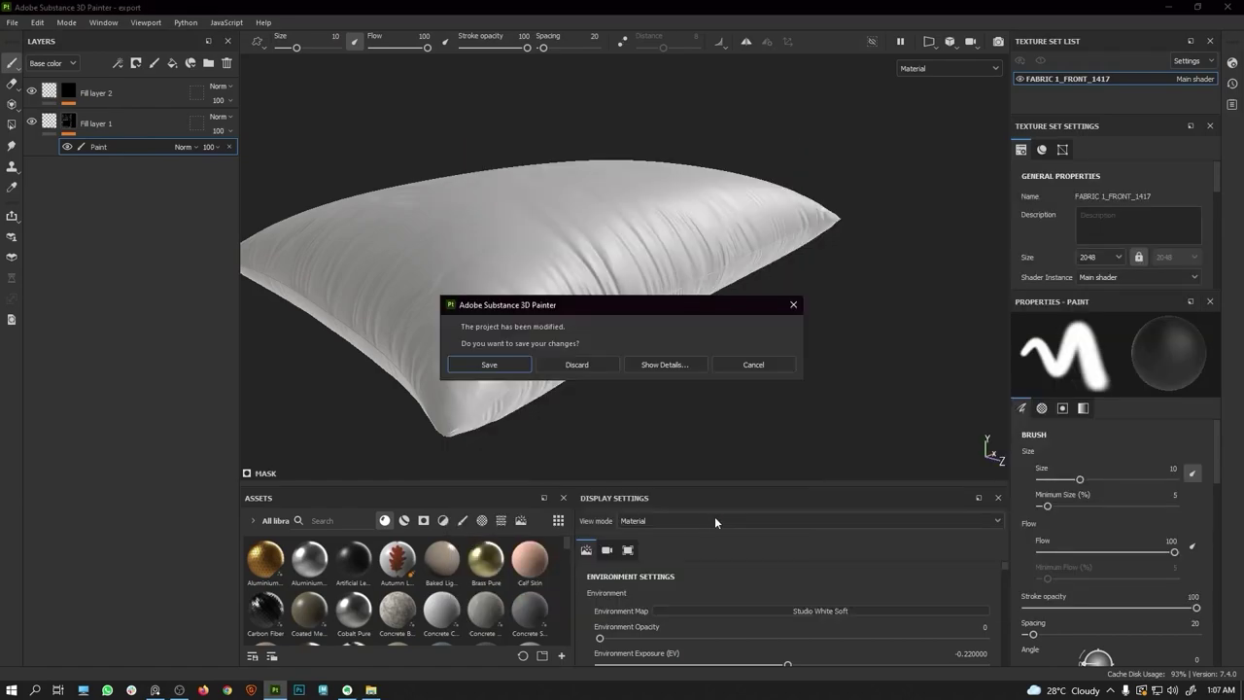
left_click(581, 359)
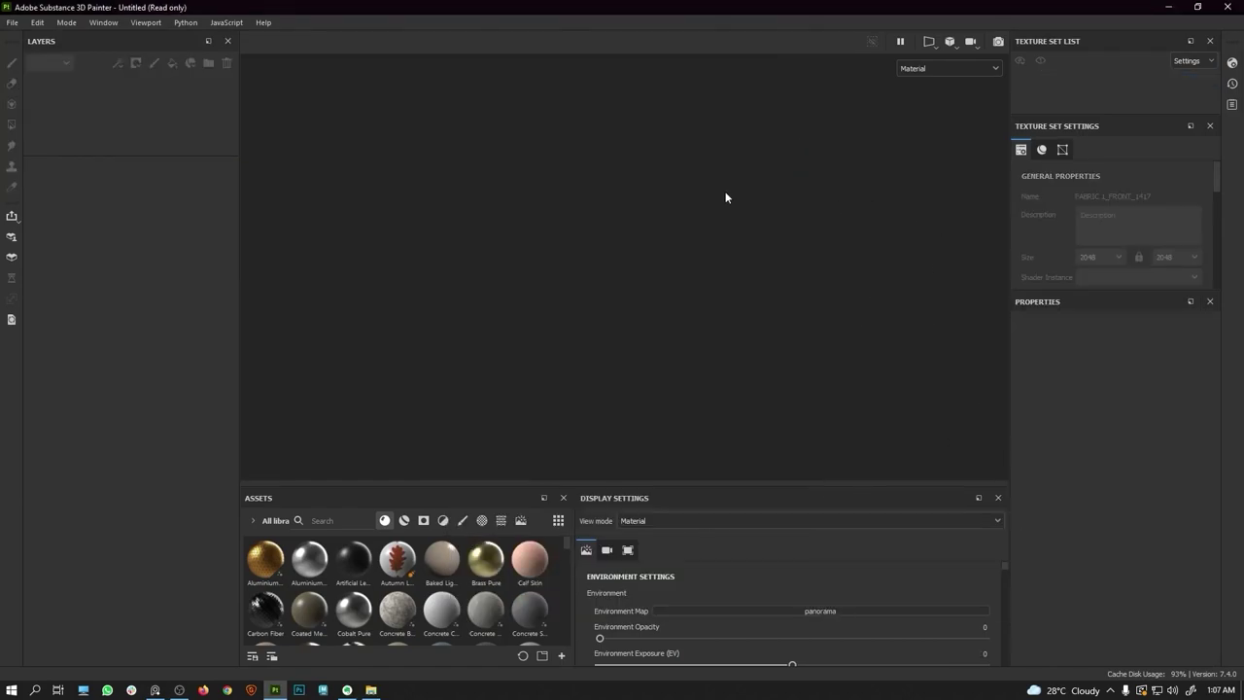
Step: Find the Studio Tomoco environment map with the filter "tom", apply it and rotate the lighting around the pillow
mouse_move(480, 327)
left_mouse_down("alt")
mouse_move(594, 344)
mouse_move(616, 325)
mouse_move(574, 272)
mouse_move(597, 285)
mouse_move(576, 379)
left_mouse_up("alt")
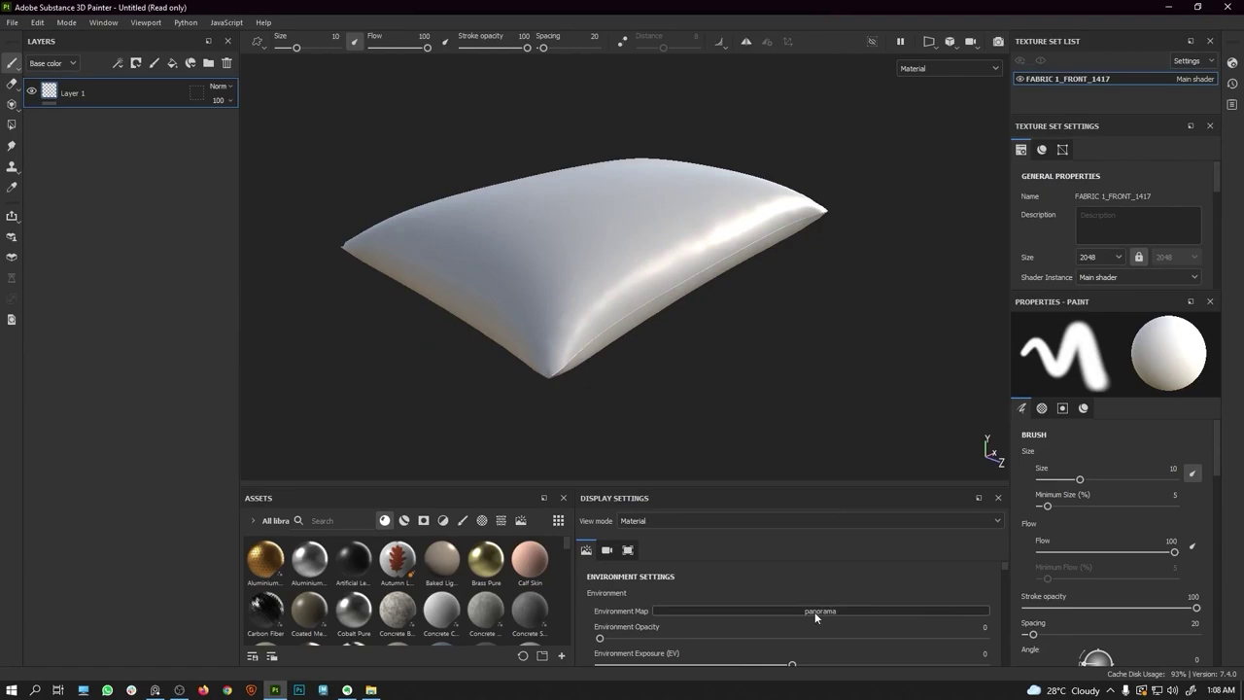
left_click(767, 610)
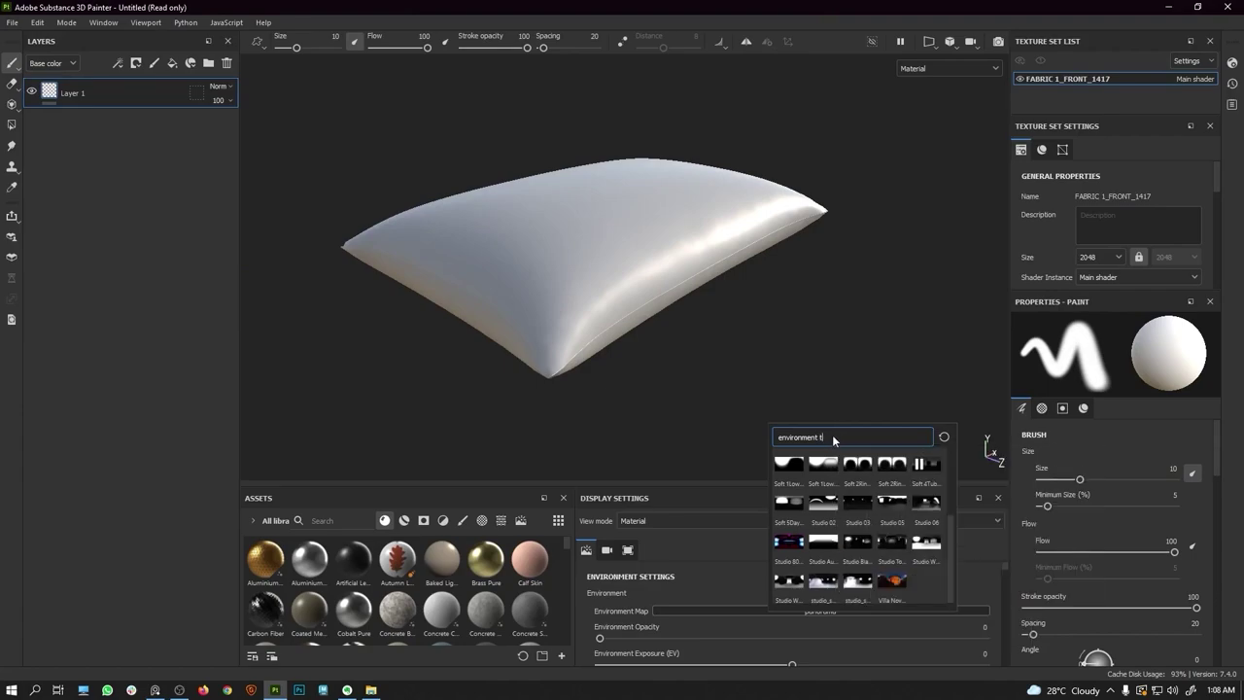
type("m")
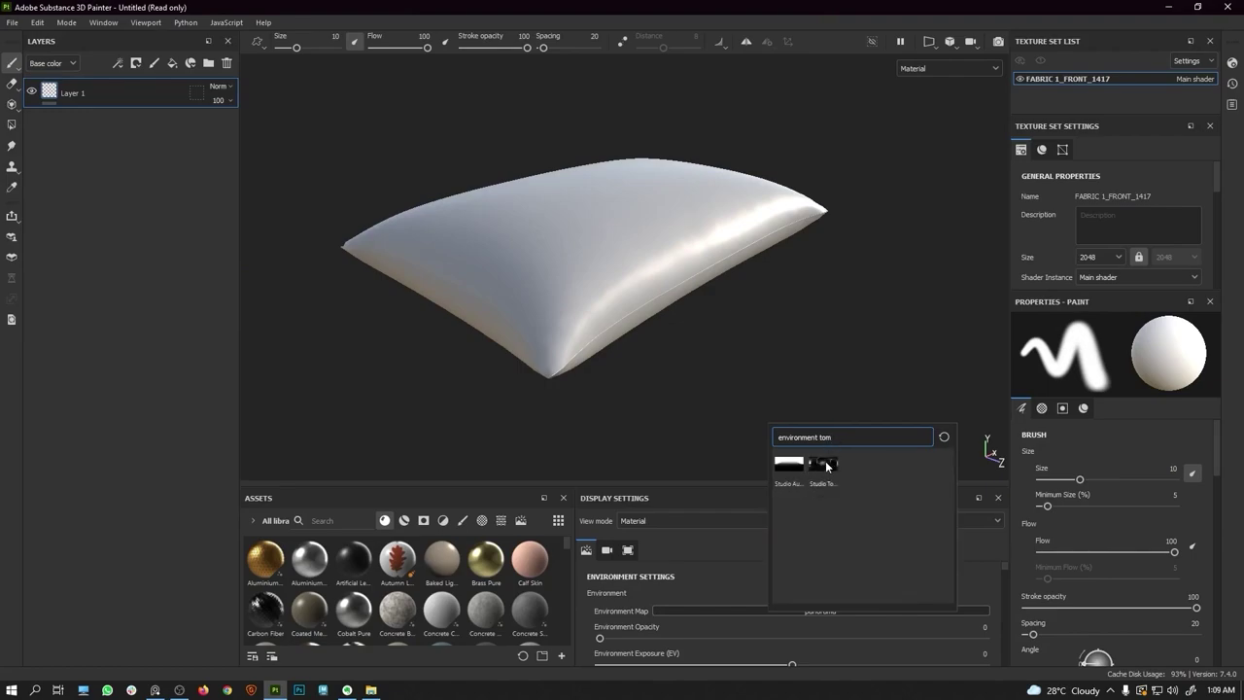
left_click(825, 465)
mouse_move(729, 384)
left_mouse_down("alt")
mouse_move(658, 369)
mouse_move(724, 371)
left_mouse_up("alt")
mouse_move(696, 360)
right_mouse_down("shift")
mouse_move(750, 384)
mouse_move(693, 371)
mouse_move(710, 378)
right_mouse_up("shift")
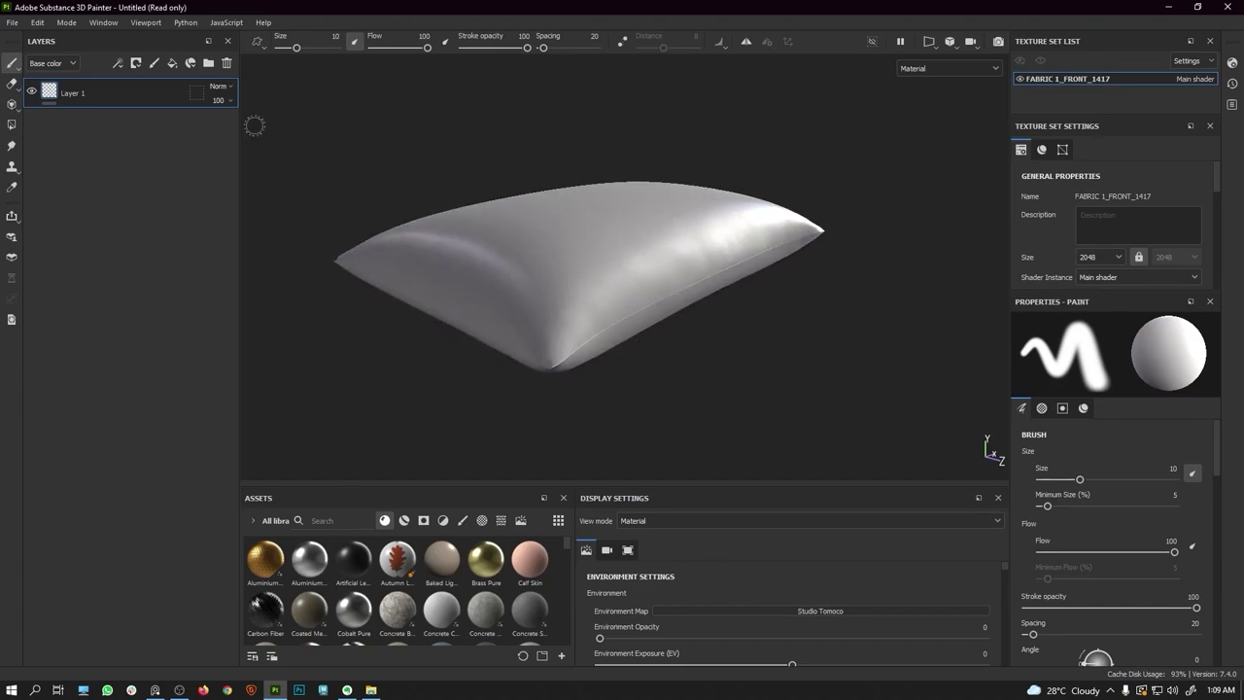
Step: Delete the default Layer 1 from the layer stack
left_click(224, 62)
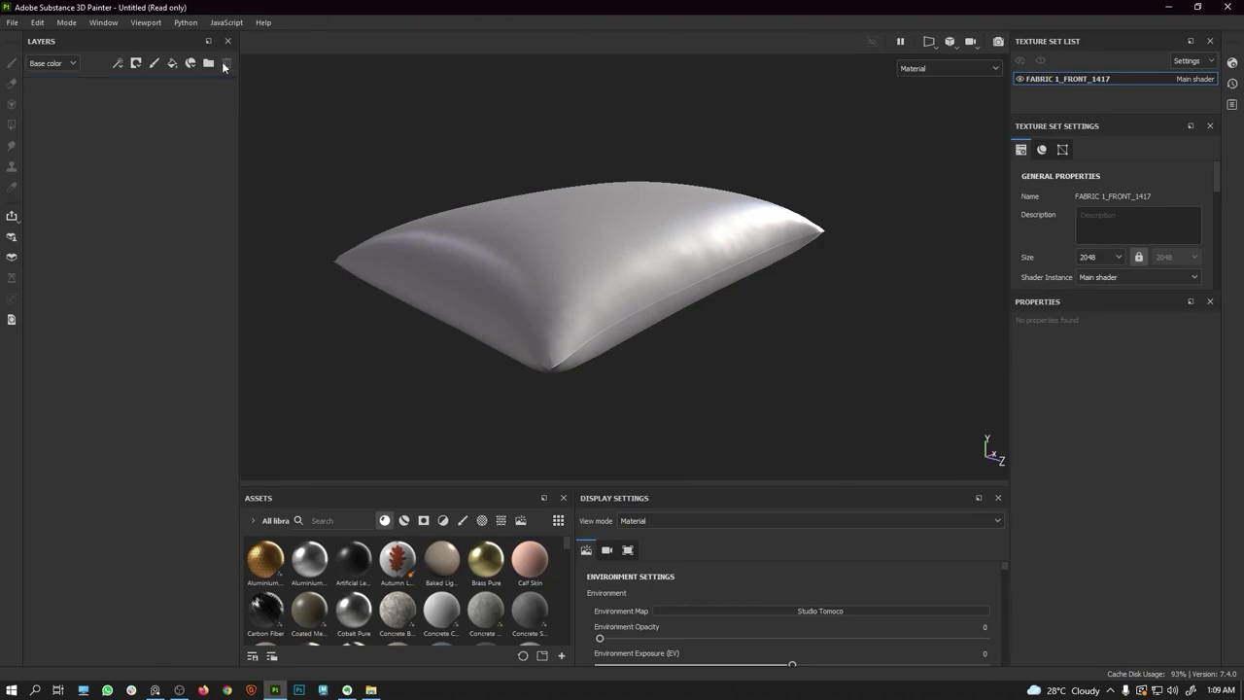
Step: Bring all files from the all wrinkles folder inside Wrinkles on the desktop into Substance 3D Painter for import
left_click(1168, 7)
double_click(1212, 84)
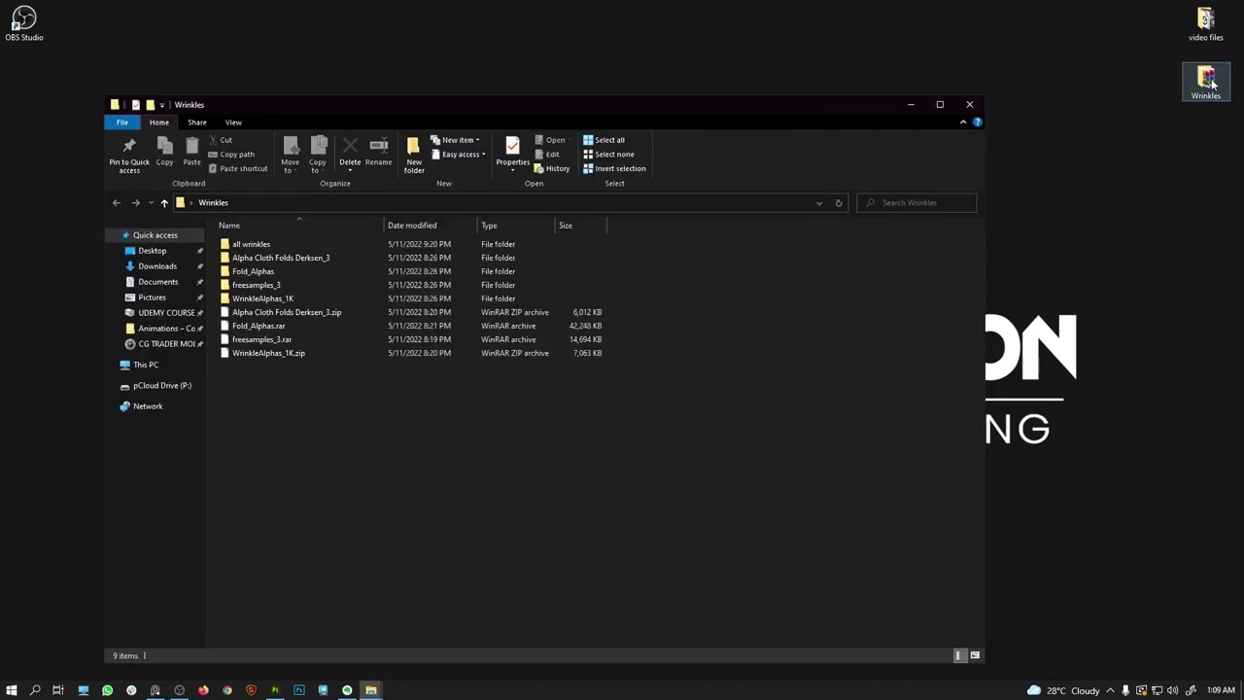
double_click(276, 243)
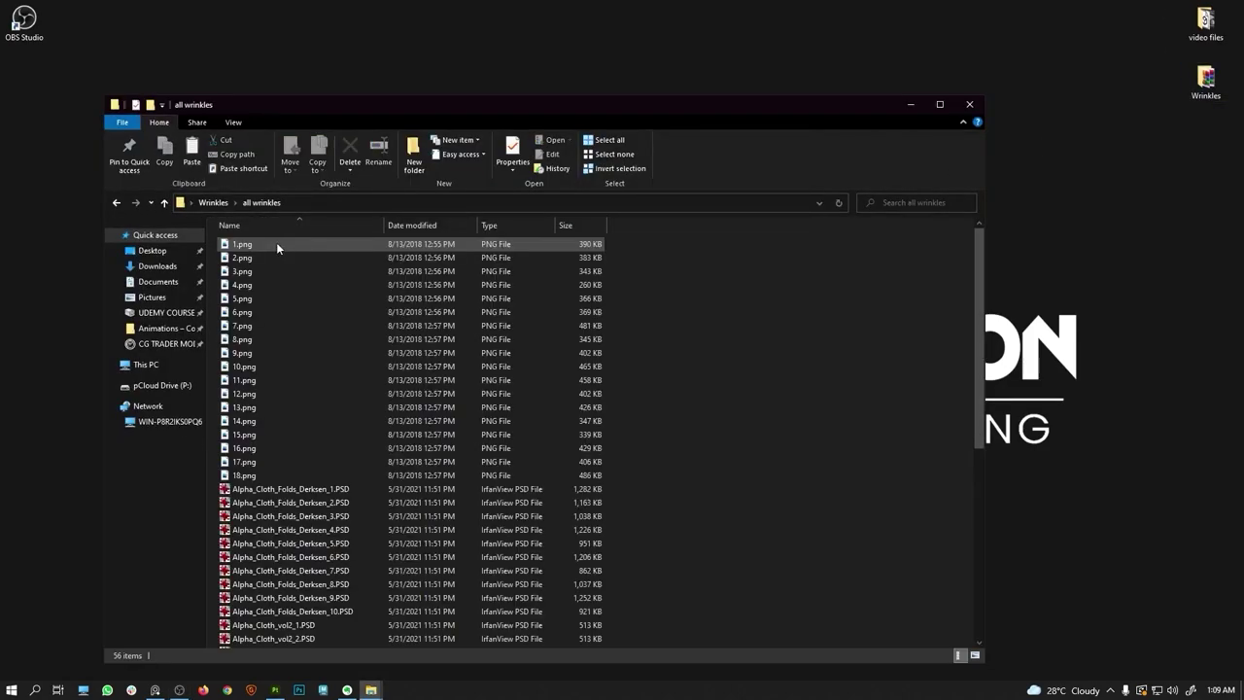
left_click(314, 365)
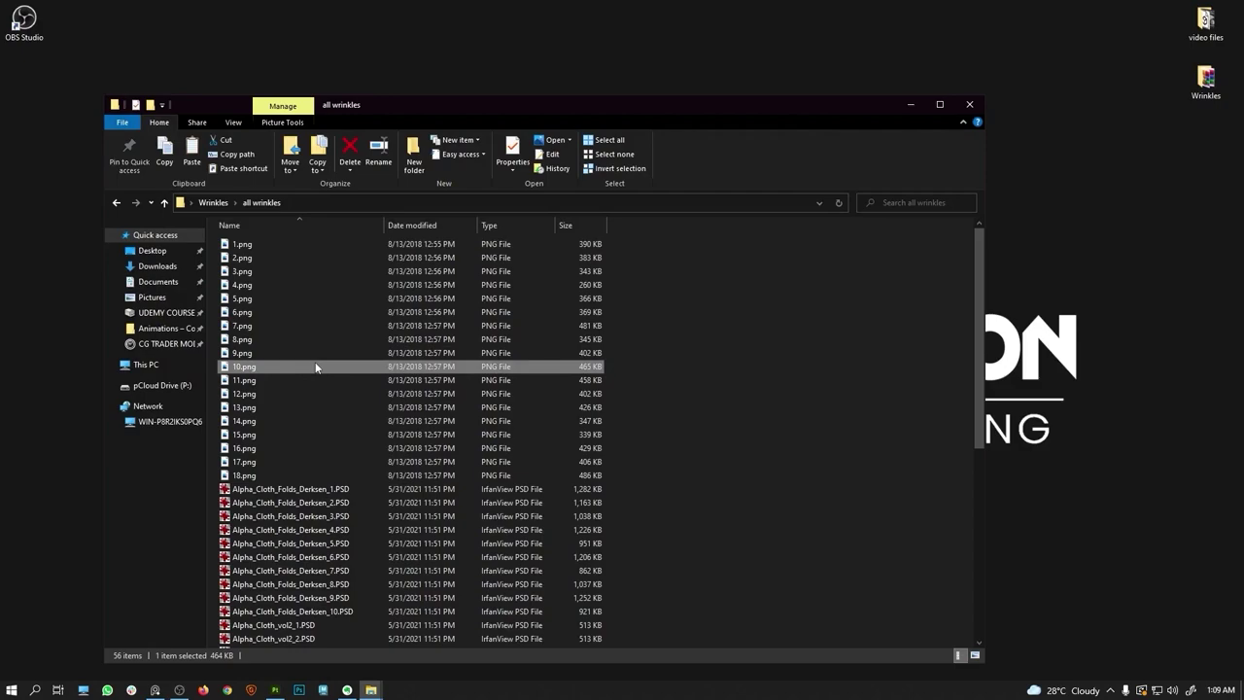
key("ctrl+a")
mouse_move(244, 320)
left_mouse_down()
mouse_move(323, 627)
mouse_move(277, 695)
mouse_move(291, 643)
mouse_move(398, 555)
mouse_move(408, 589)
mouse_move(296, 609)
left_mouse_up()
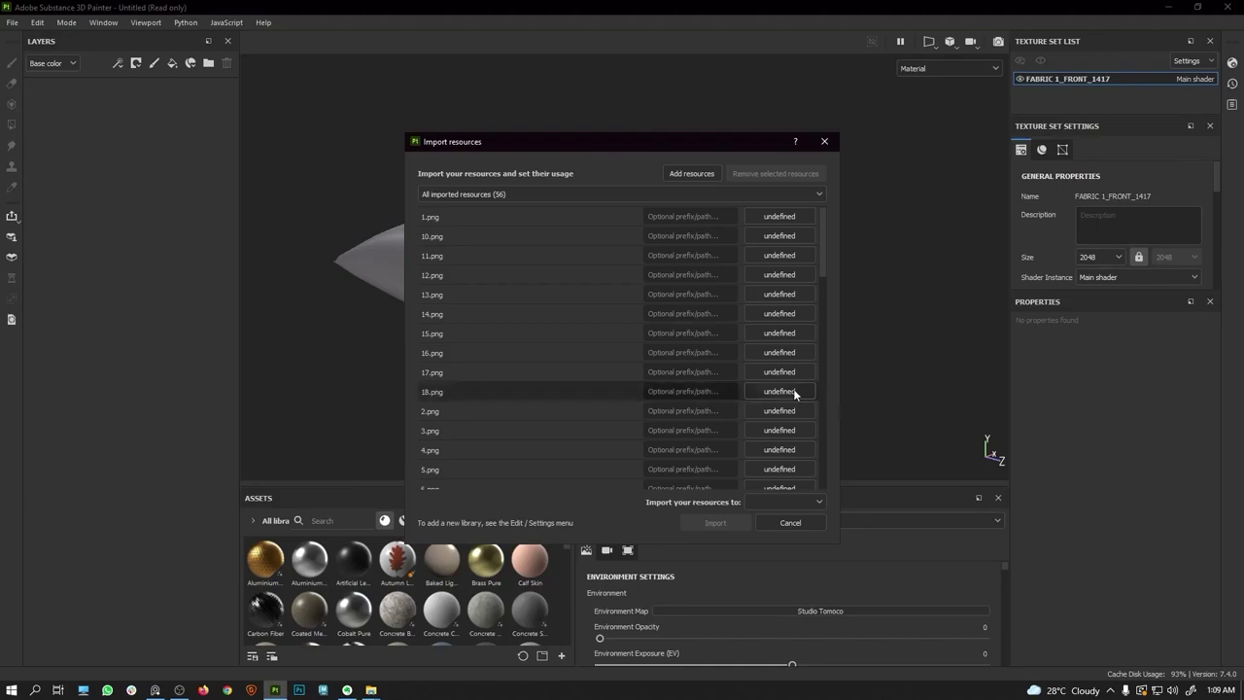
Step: Check through the list of wrinkle resources starting from 1.png and set their import destination to the current session
left_click(494, 217)
scroll(549, 331, "down", 12)
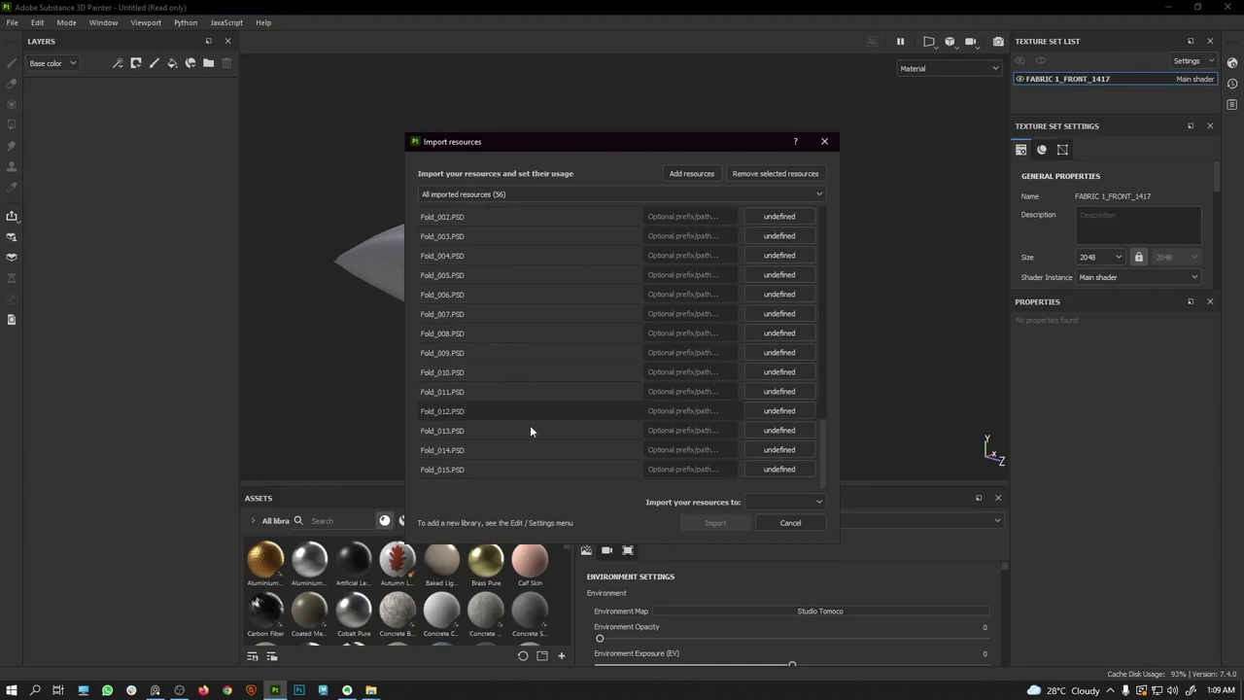
scroll(525, 428, "up", 10)
scroll(496, 330, "up", 4)
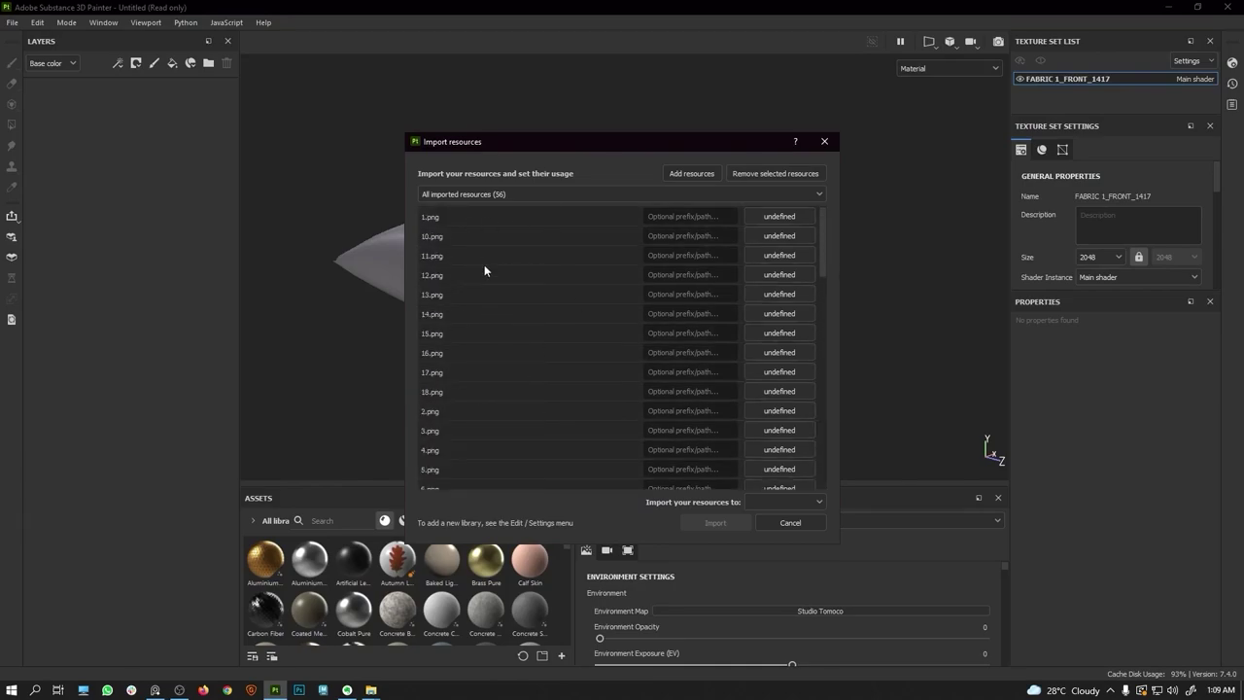
left_click(780, 501)
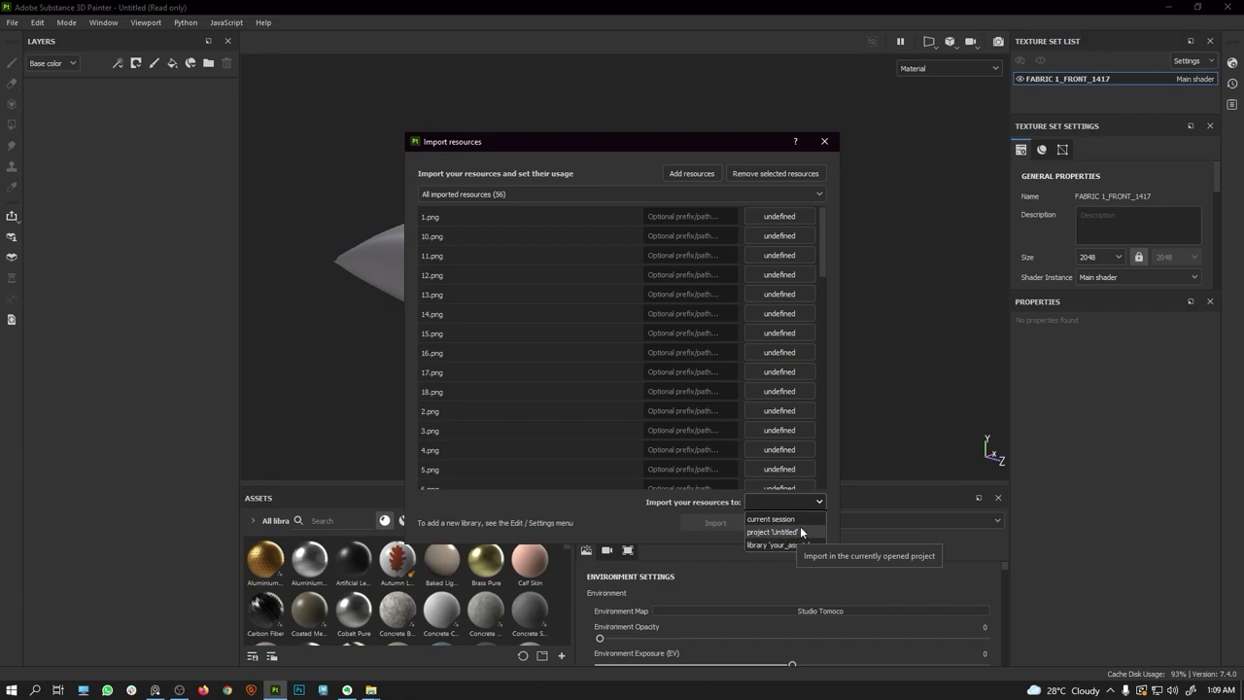
left_click(782, 518)
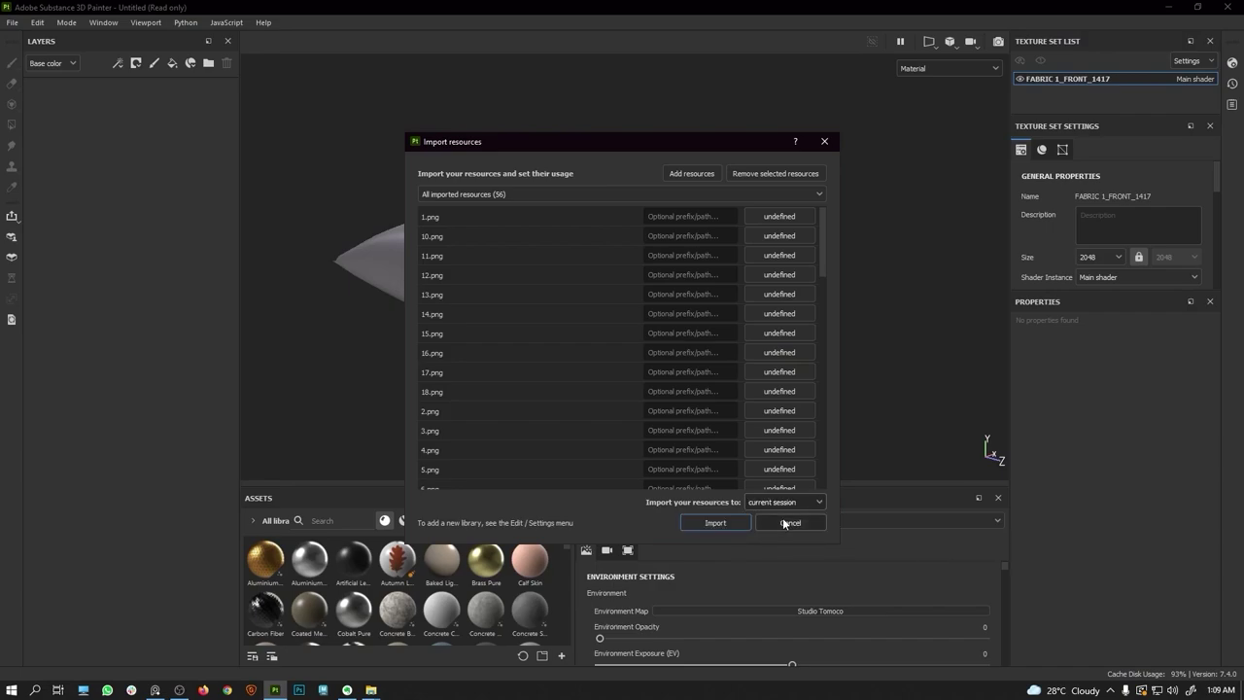
left_click(774, 504)
left_click(623, 516)
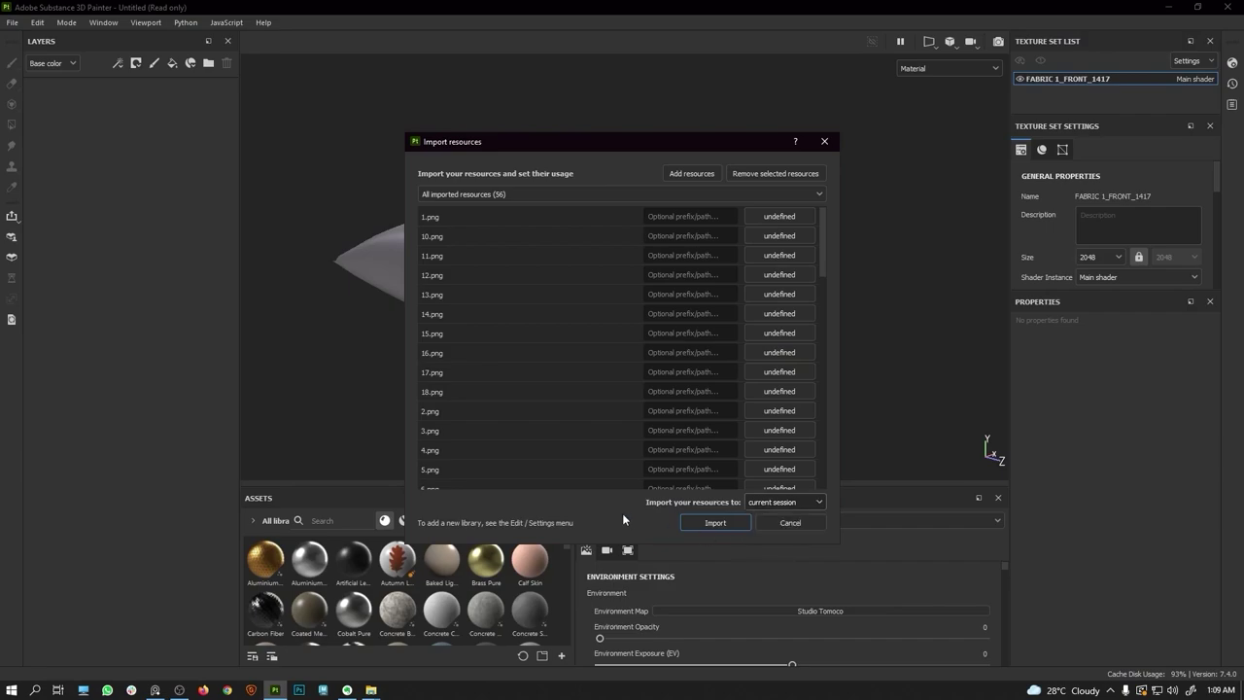
Step: Set the usage of all the wrinkle resources to alpha and import them into the current session
left_click(717, 523)
left_click(669, 355)
left_click(777, 390)
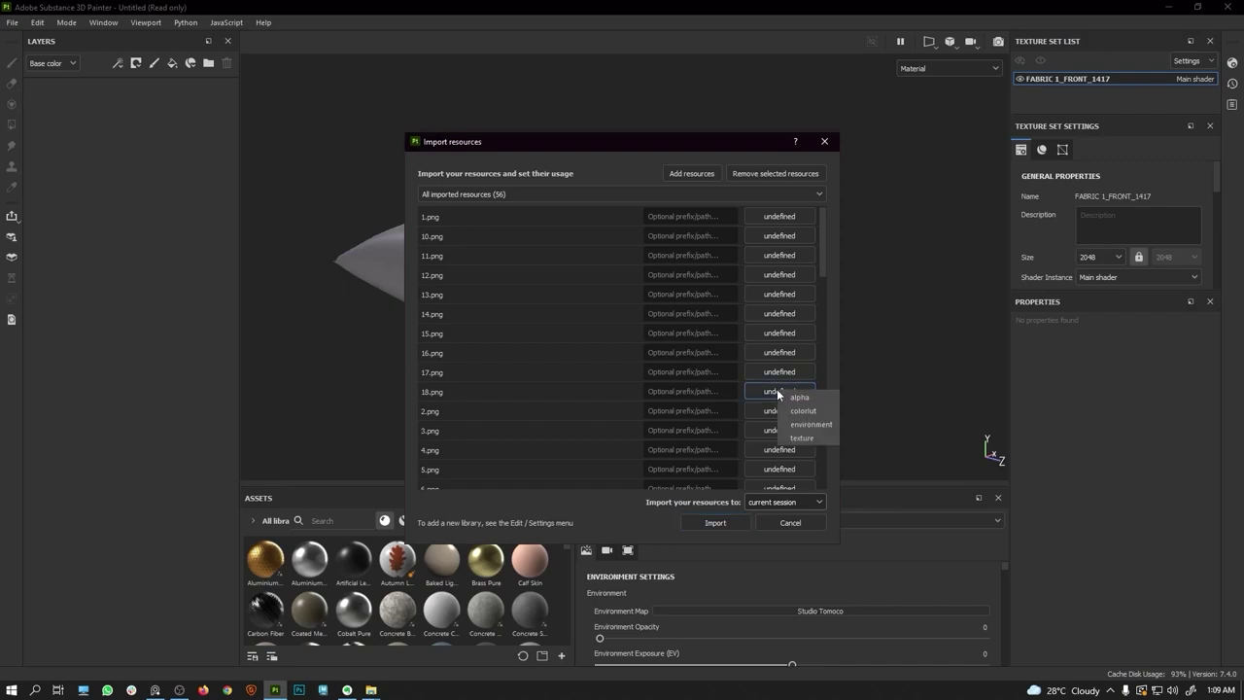
left_click(814, 398)
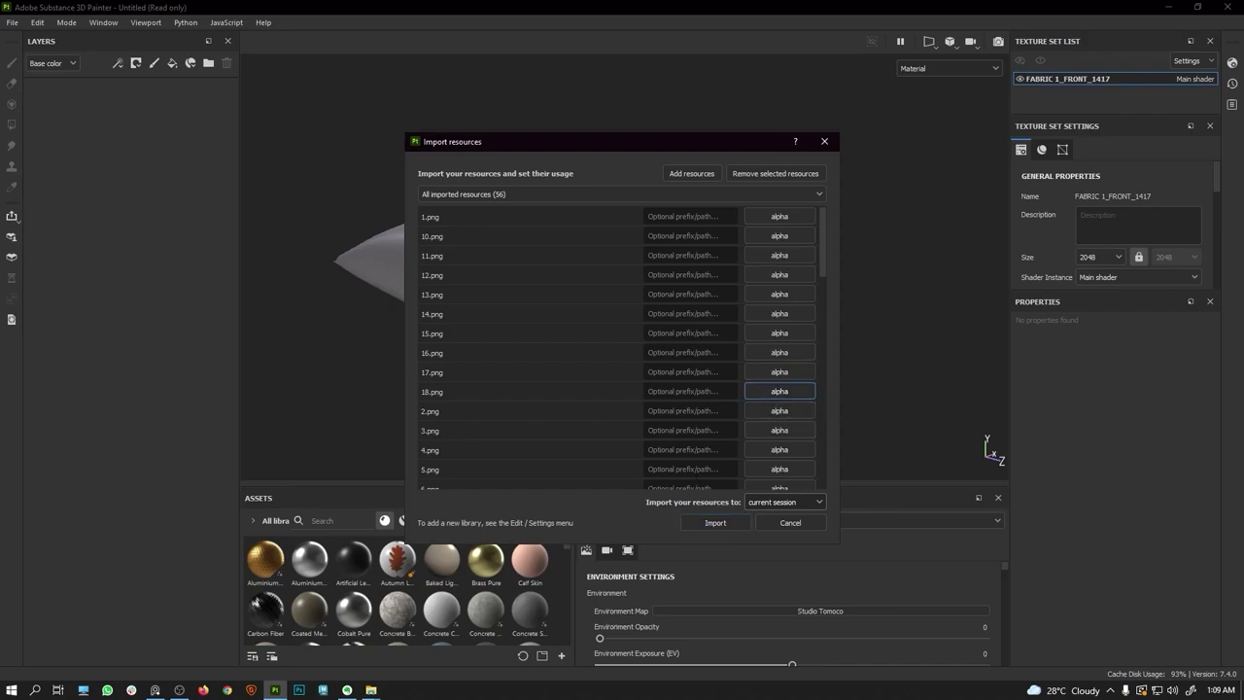
left_click(716, 520)
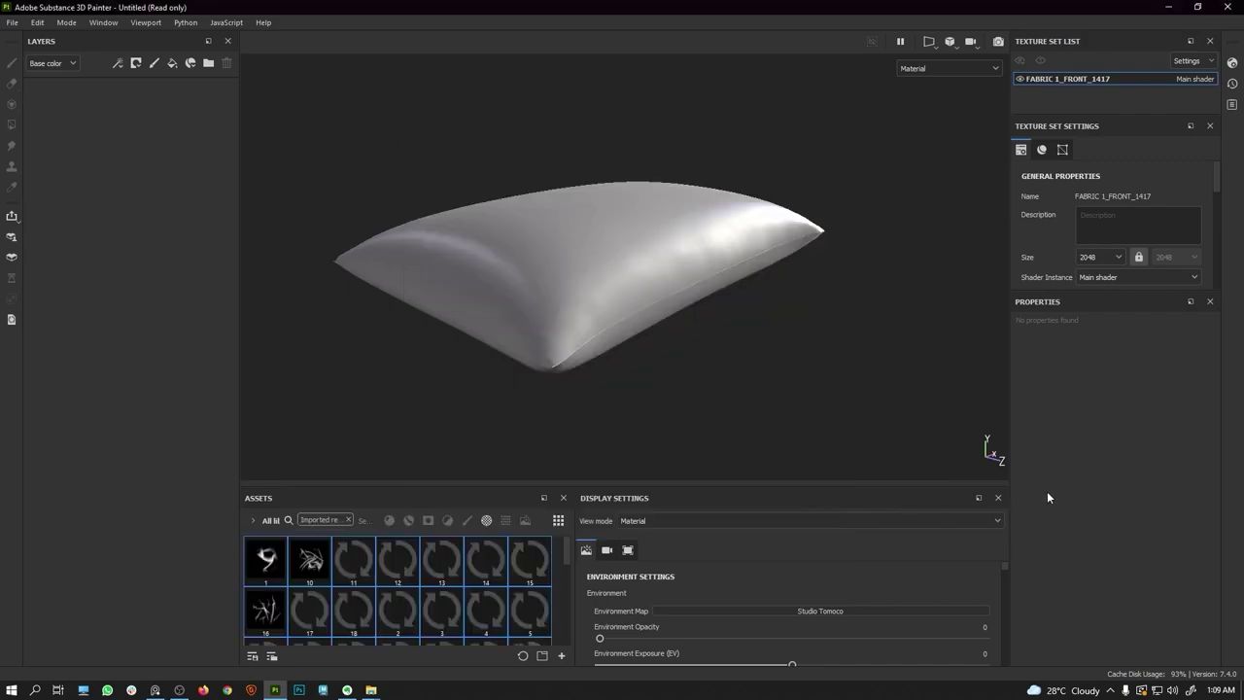
scroll(483, 595, "down", 3)
scroll(483, 595, "up", 5)
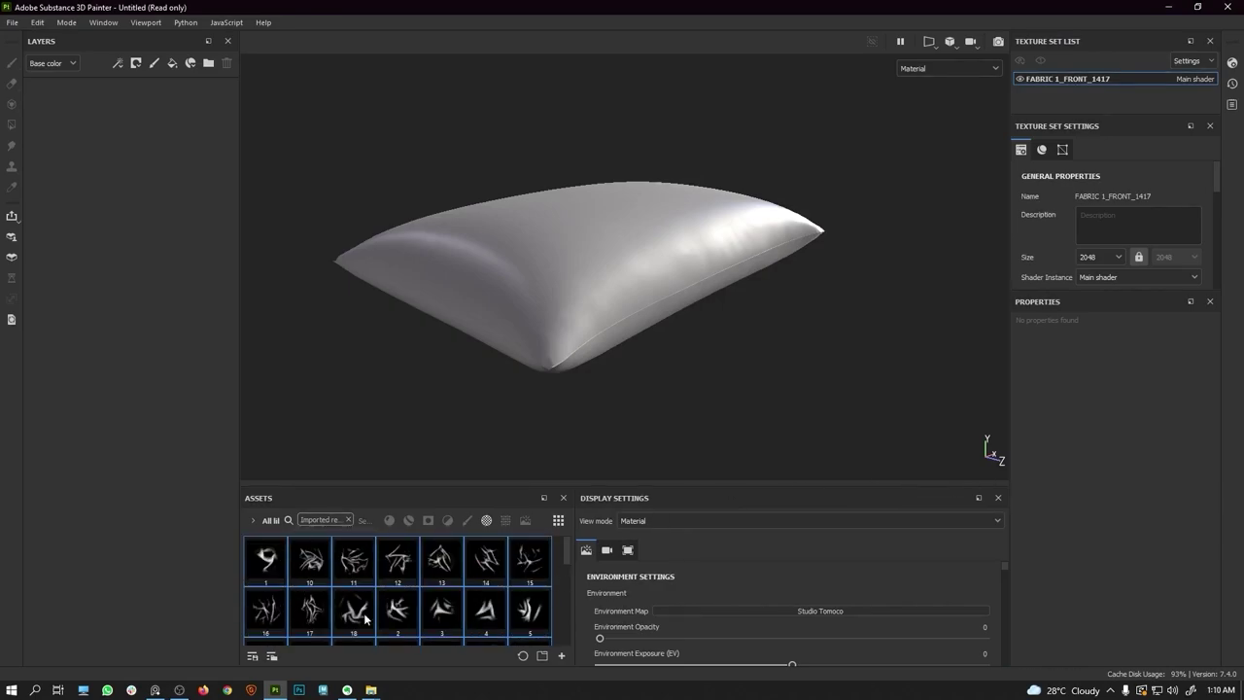
scroll(369, 603, "down", 3)
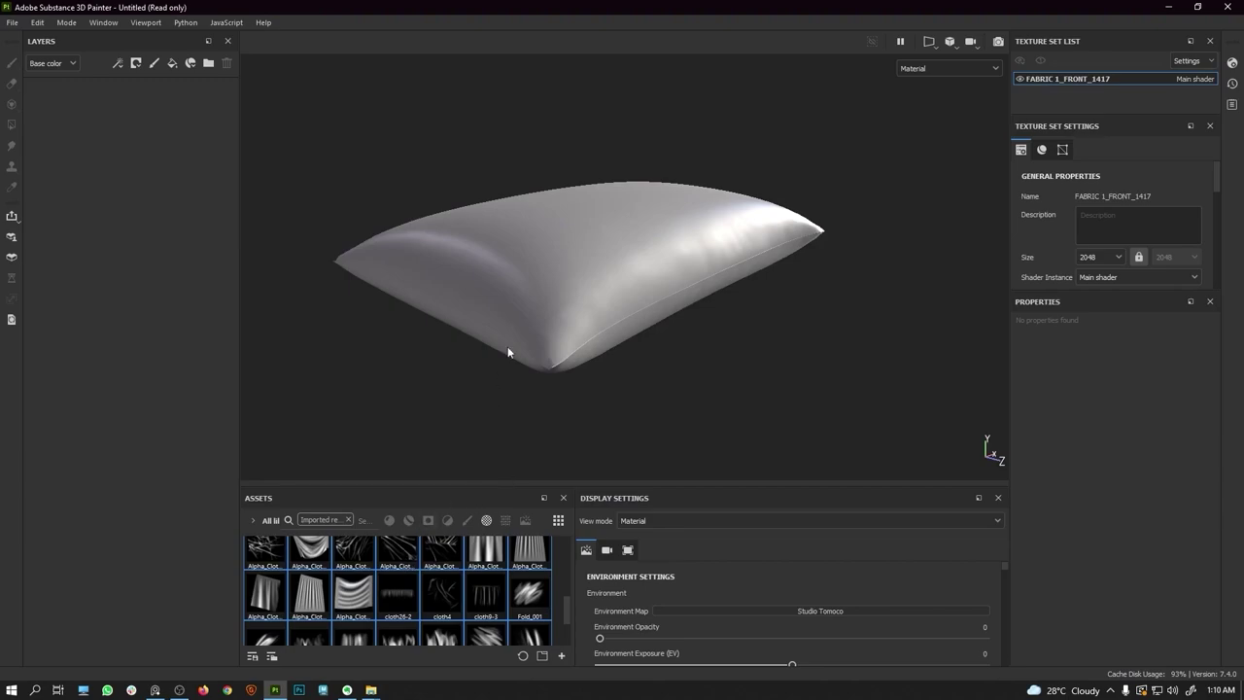
Step: Switch to the reference image board, bring up the white pillow photo and enlarge its window beside the 3D pillow
left_click_drag(659, 361, 537, 336, "alt")
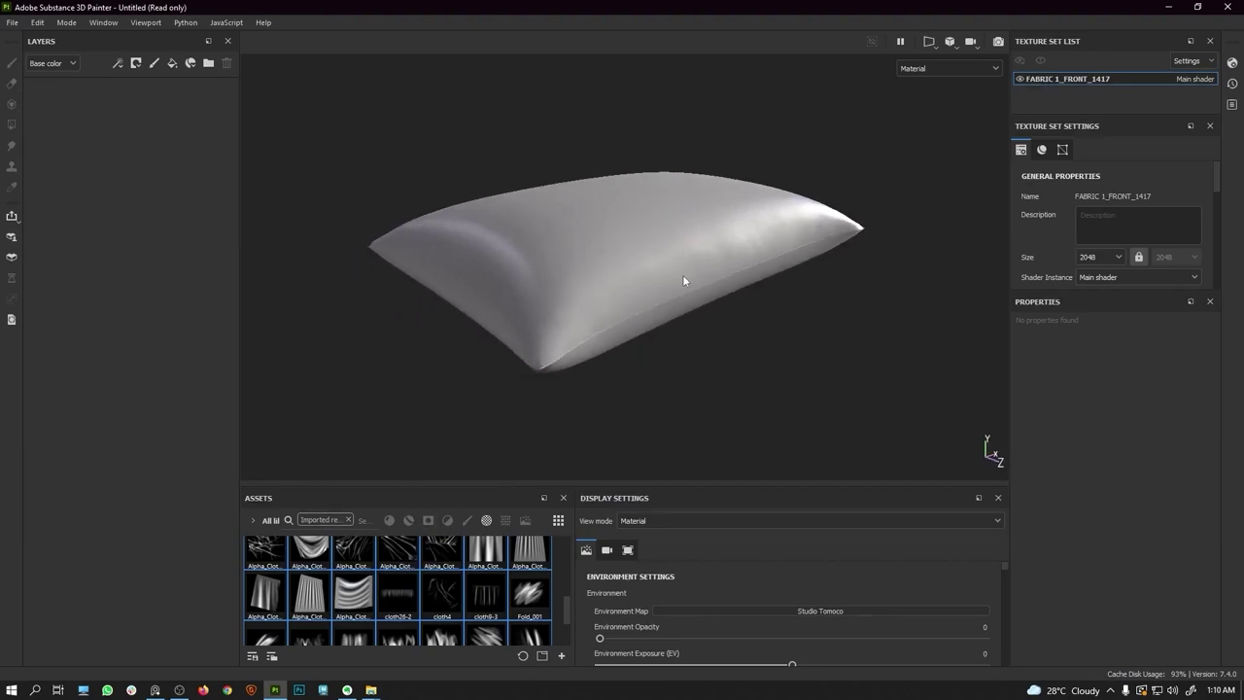
left_click_drag(708, 259, 614, 303, "alt")
left_click(155, 690)
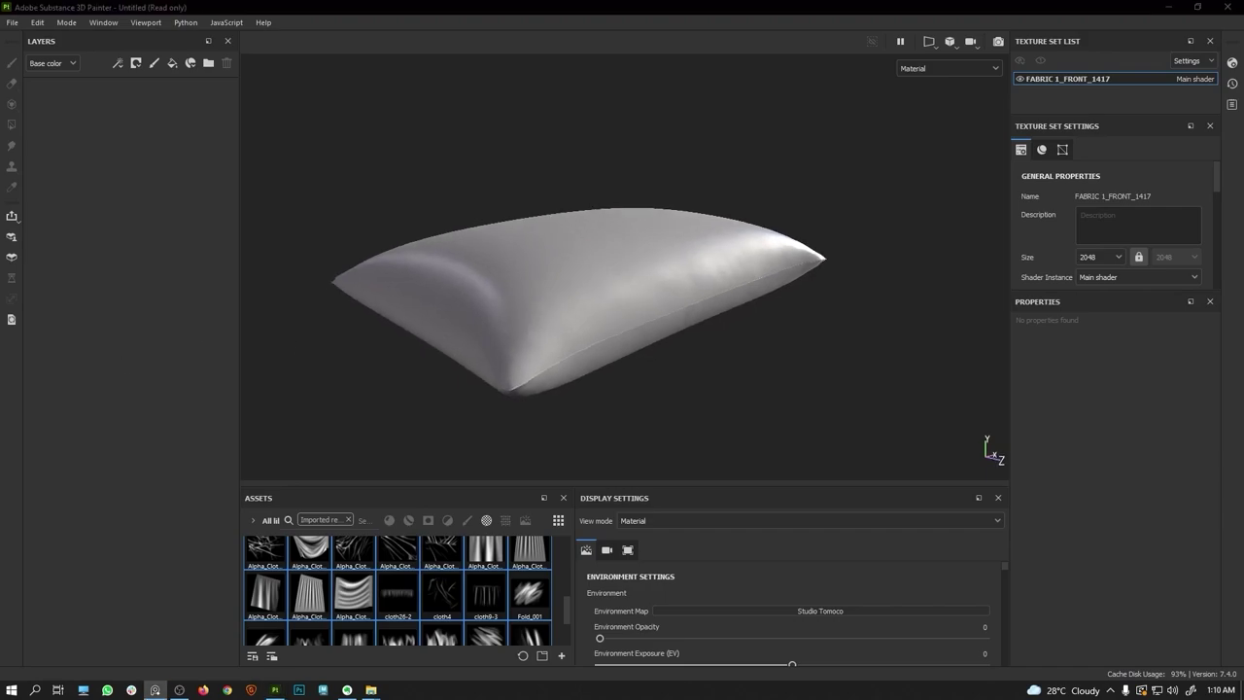
right_click_drag(0, 349, 919, 238)
scroll(920, 238, "down", 1)
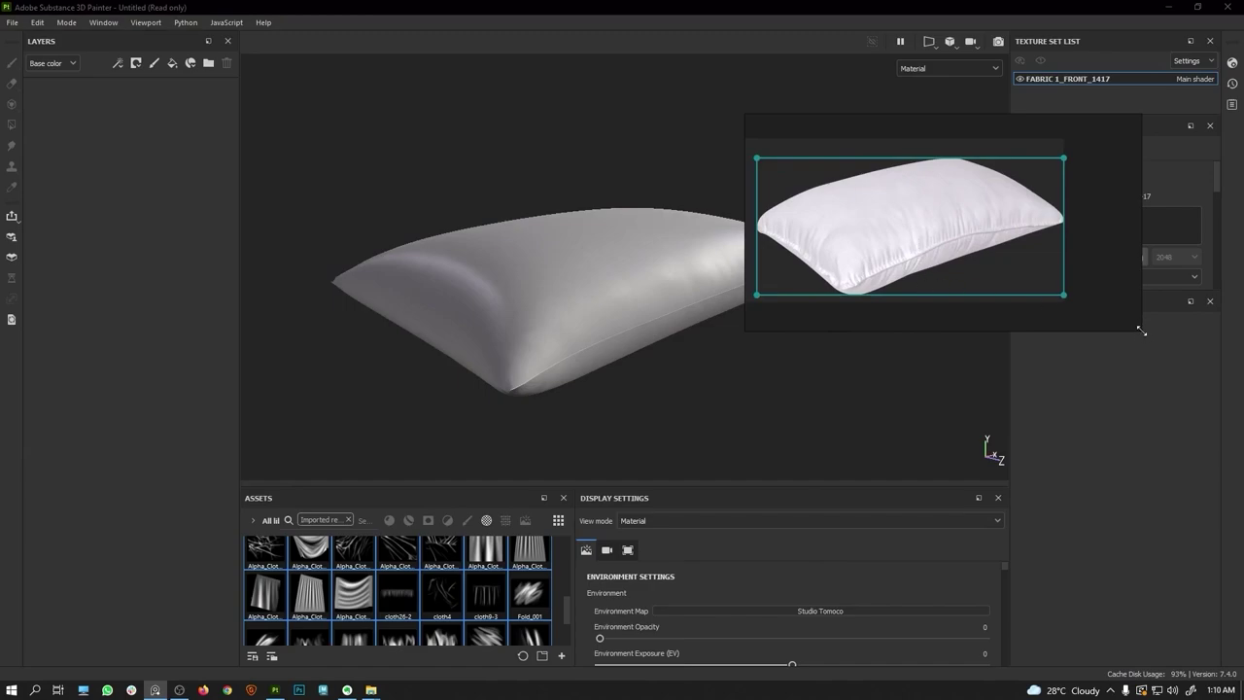
left_click_drag(1141, 330, 1209, 409)
Step: Examine the gathered folds along the seam in the white pillow photo and compare them with the green pillow photo
middle_click_drag(943, 271, 1017, 311)
scroll(1016, 311, "up", 3)
scroll(973, 295, "down", 5)
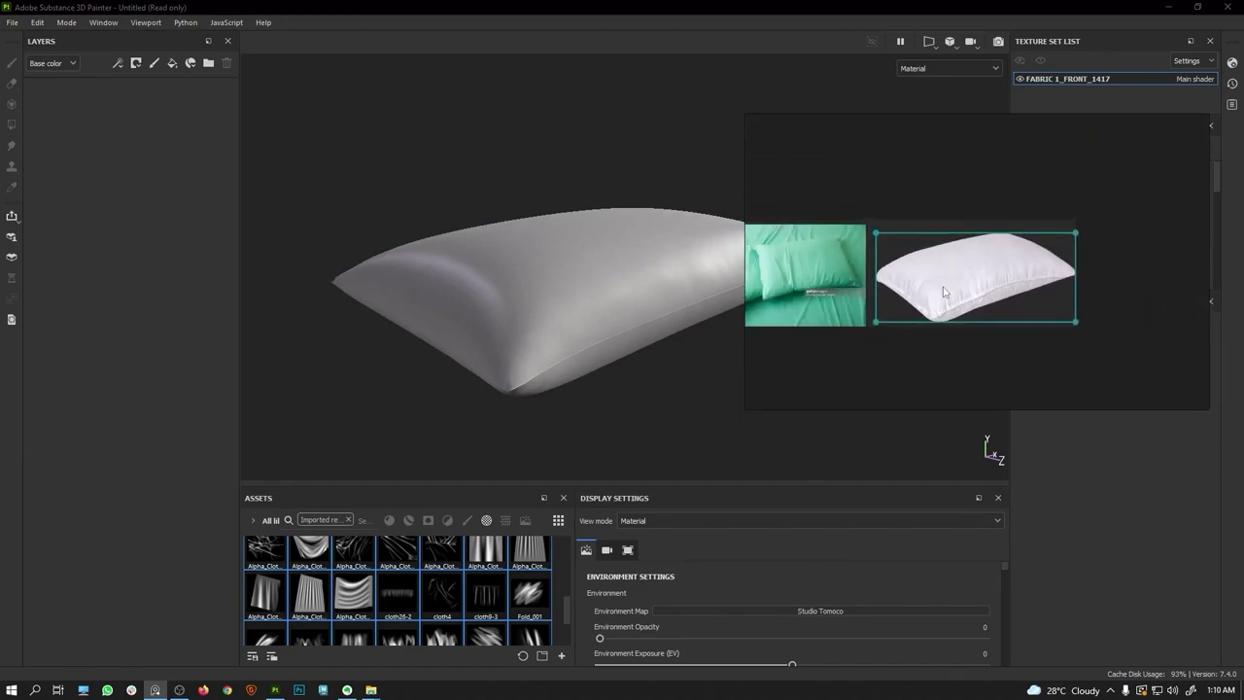
middle_click_drag(802, 280, 917, 271)
scroll(916, 271, "up", 4)
middle_click_drag(1077, 284, 818, 359)
scroll(914, 260, "down", 2)
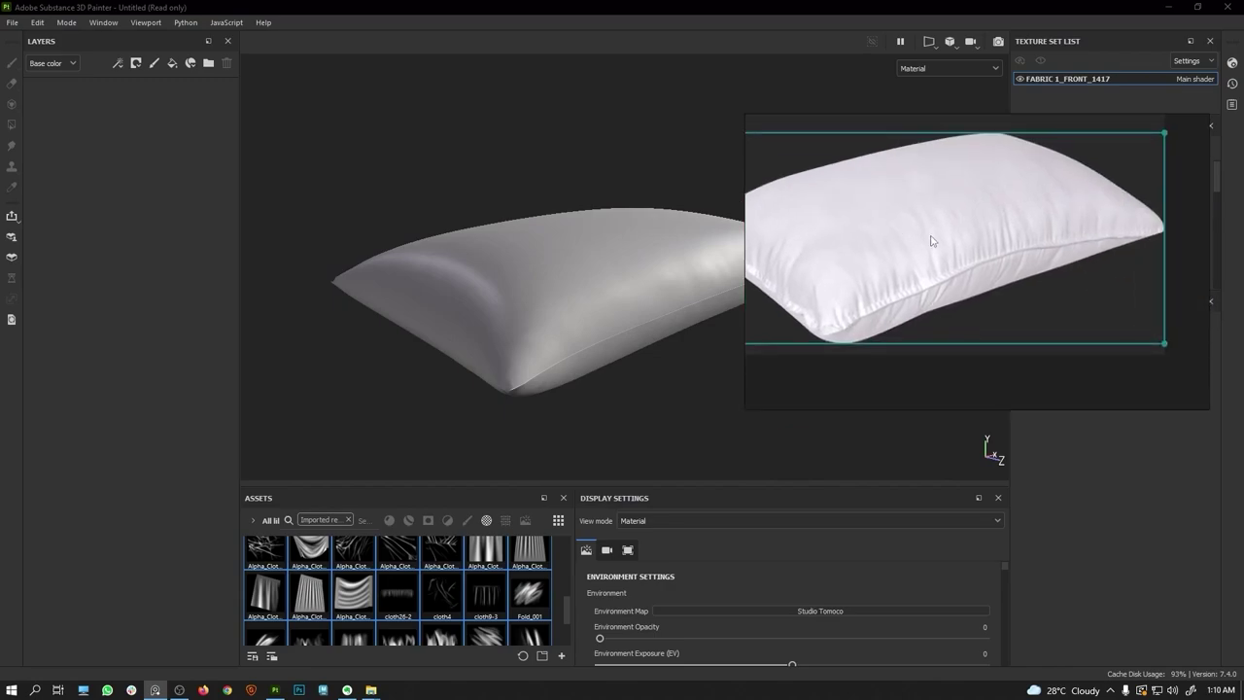
scroll(1011, 280, "up", 2)
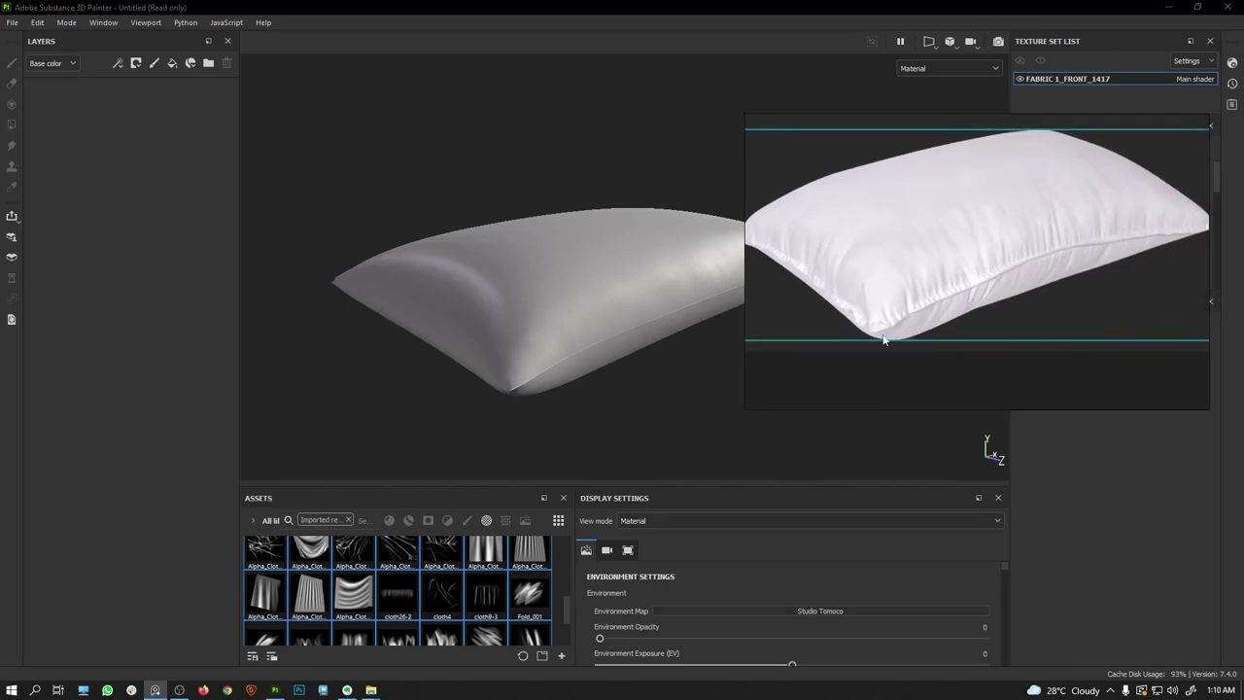
Step: Move the reference window below the 3D pillow so that the model is unobstructed
left_click_drag(923, 287, 872, 540)
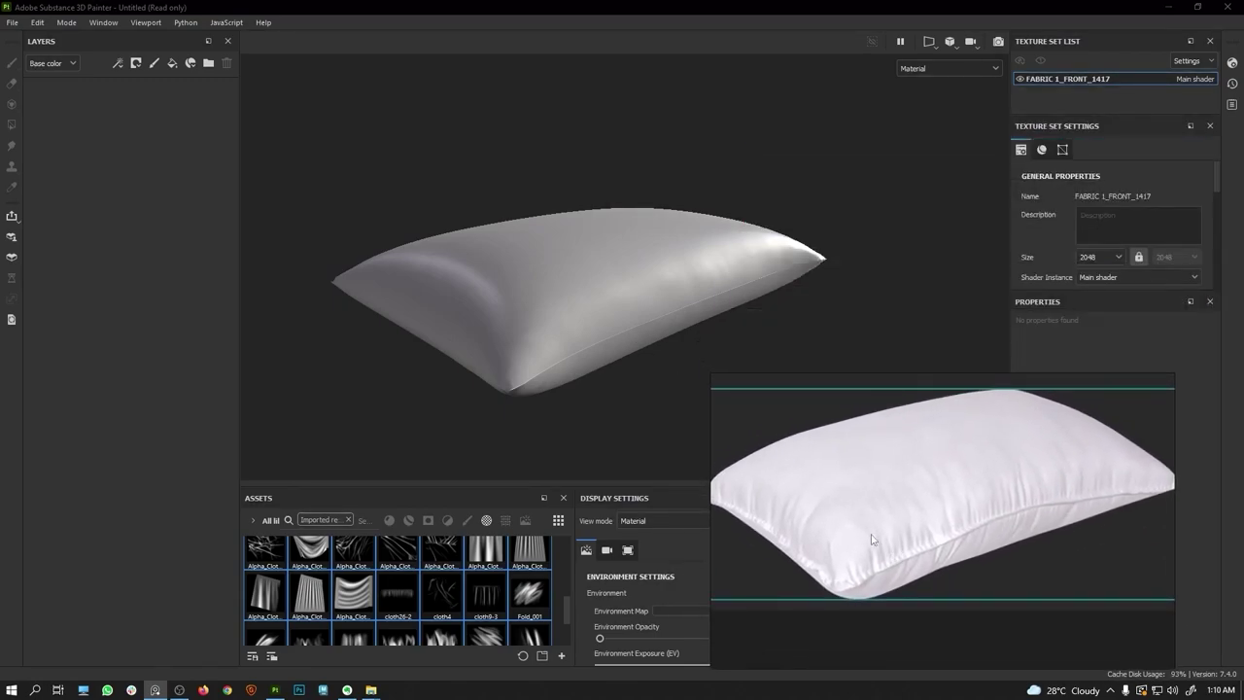
left_click_drag(748, 372, 731, 423)
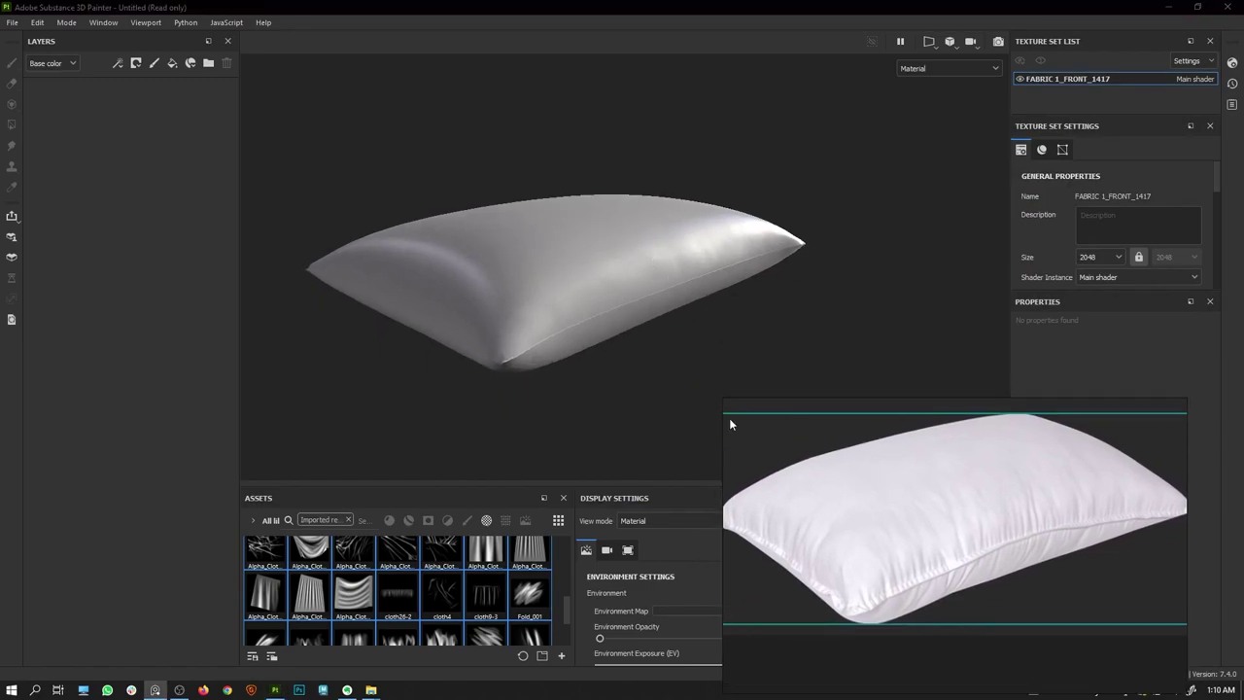
left_click_drag(592, 220, 583, 245, "alt")
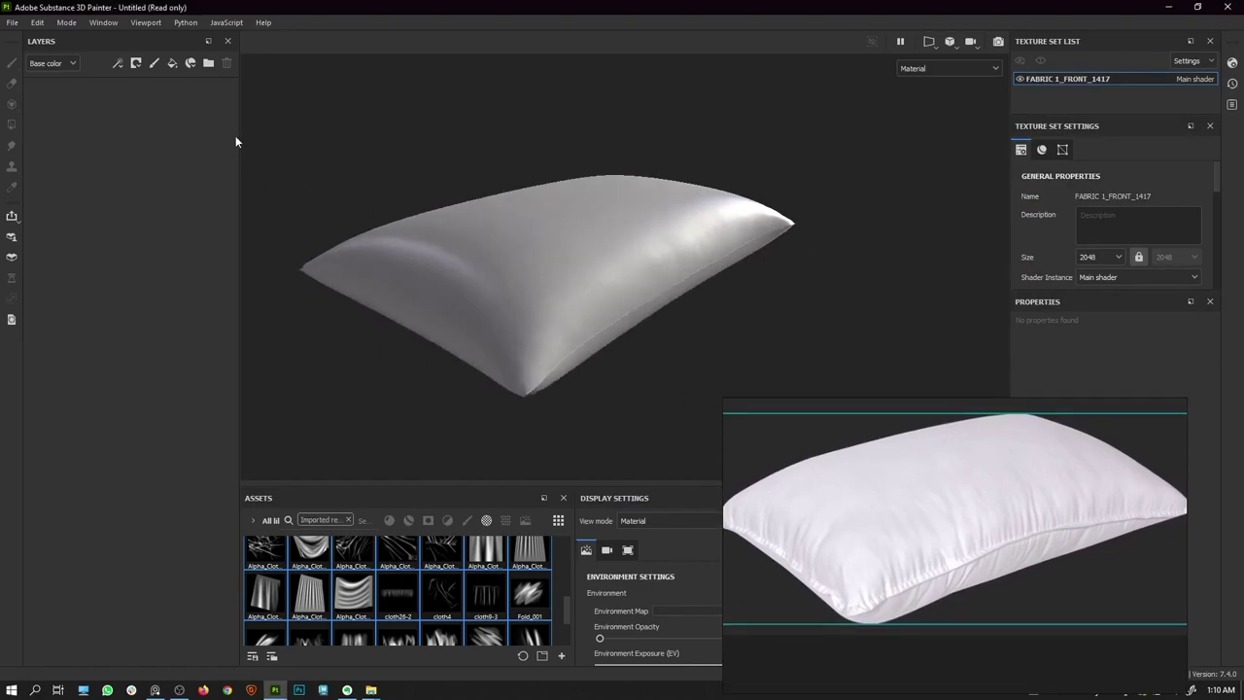
Step: Add a fill layer, then shrink the reference window and place it below the layer stack with the whole white pillow in view
left_click(172, 64)
left_click_drag(930, 511, 201, 515)
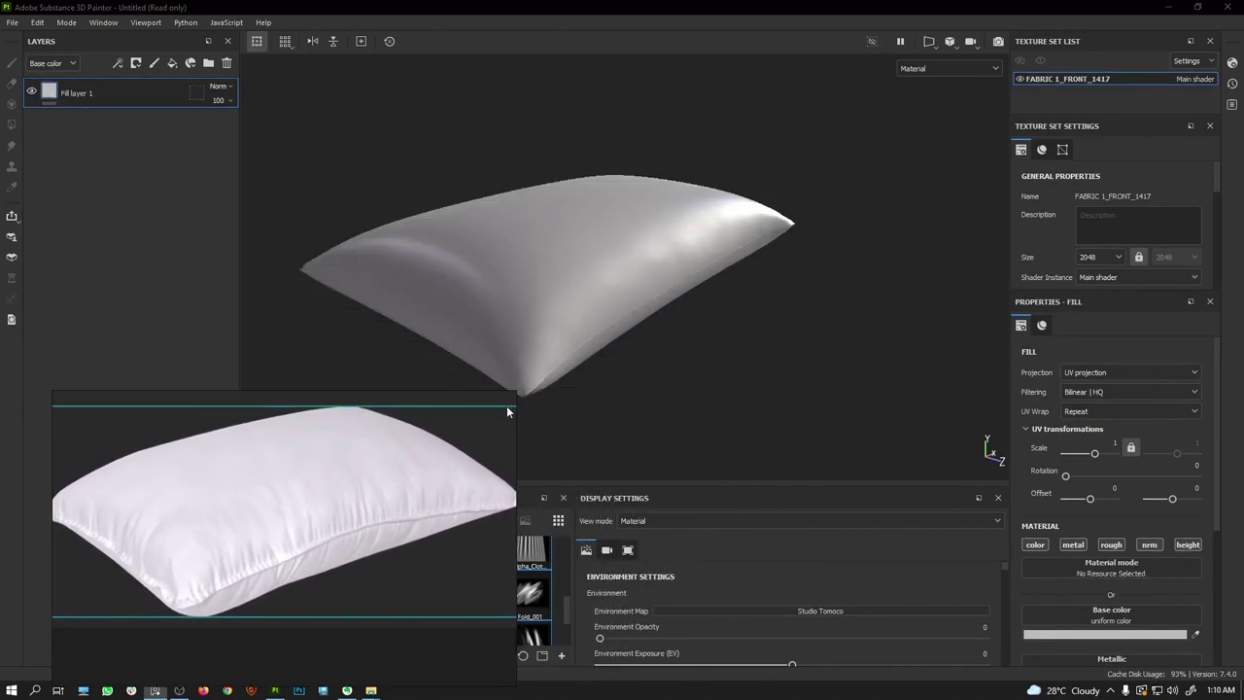
left_click_drag(515, 394, 302, 483)
right_click_drag(194, 586, 158, 556)
scroll(109, 567, "down", 5)
left_click_drag(157, 560, 122, 560)
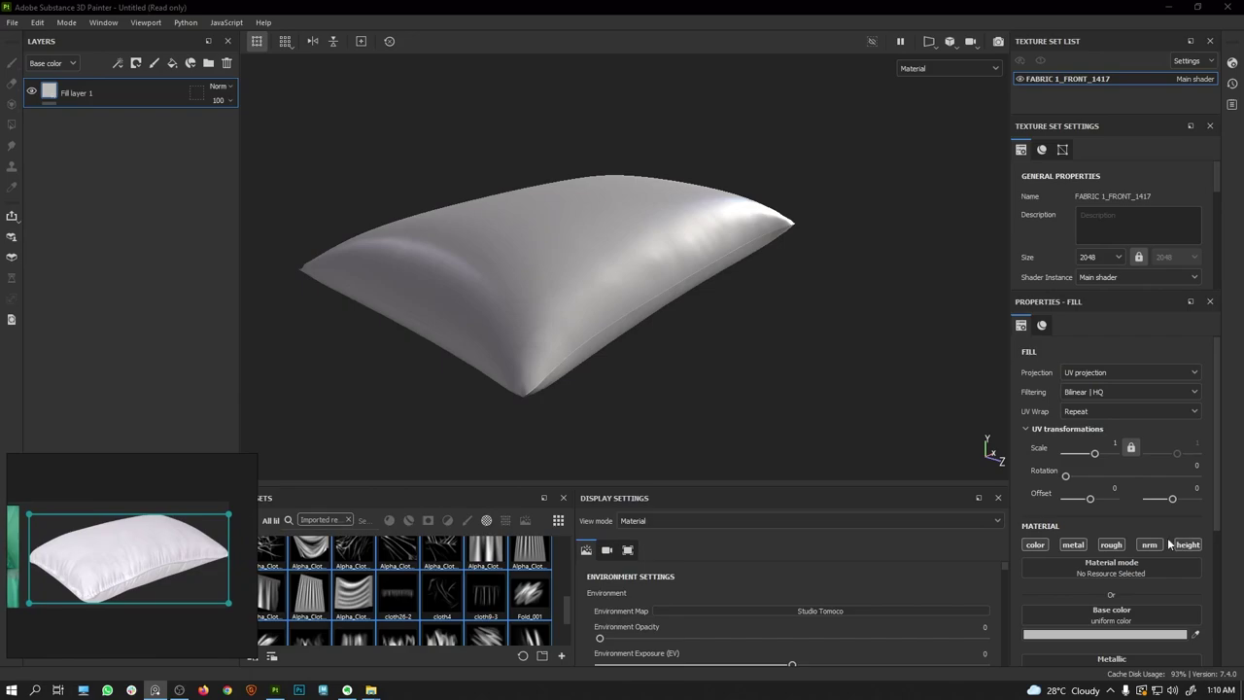
Step: Turn off the fill's color, metal, rough and nrm channels, leaving only height, and lower the height slightly below 0
left_click(1035, 544)
left_click(1073, 544)
left_click(1116, 545)
left_click(1151, 545)
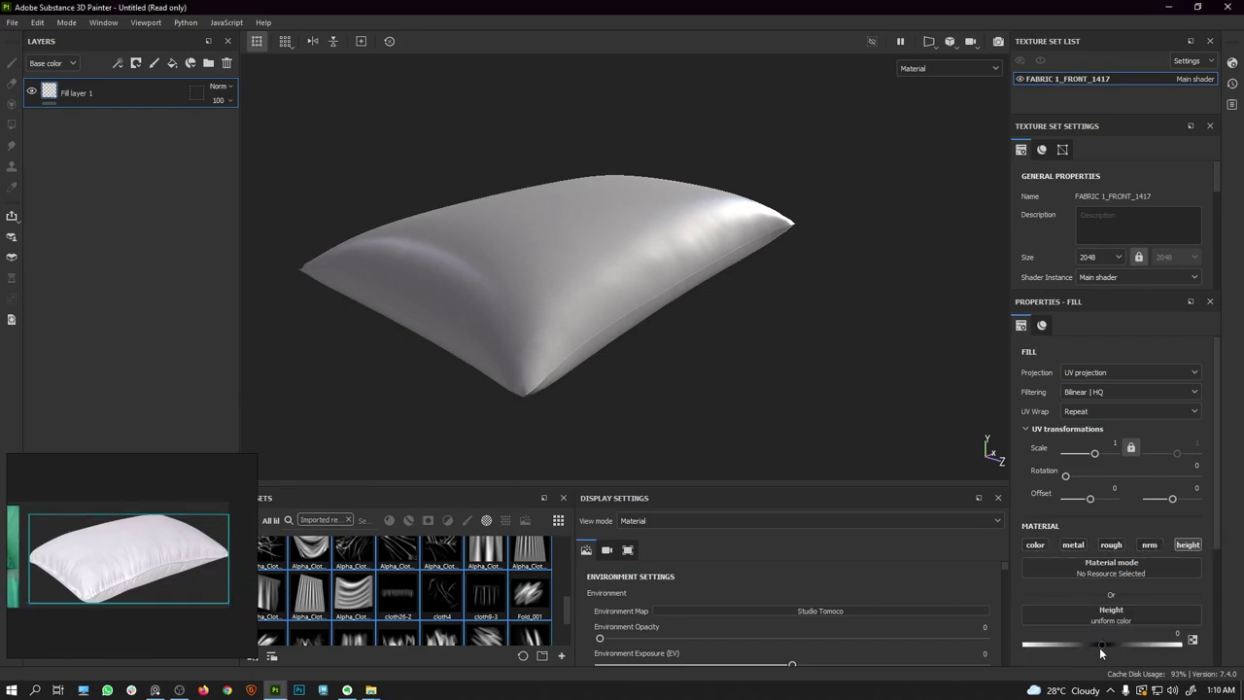
left_click_drag(1102, 643, 1089, 651)
Step: Add a black mask to Fill layer 1 and add a paint effect to that mask
right_click(125, 86)
left_click(163, 109)
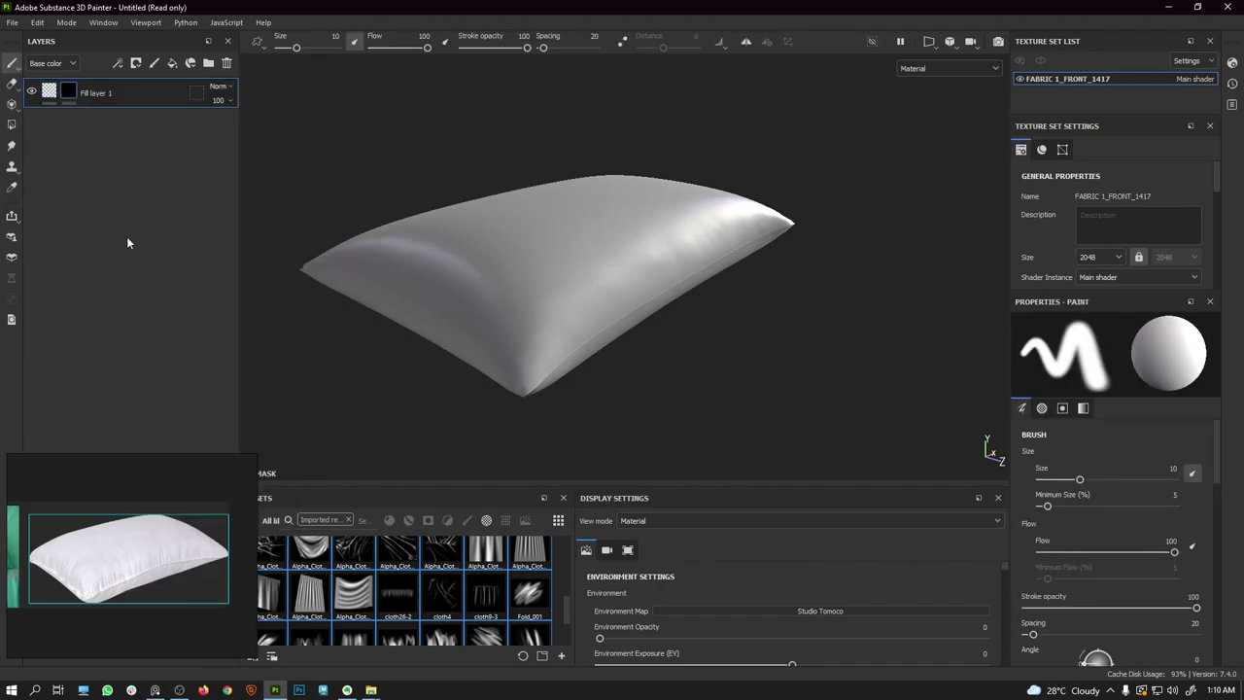
left_click(71, 96)
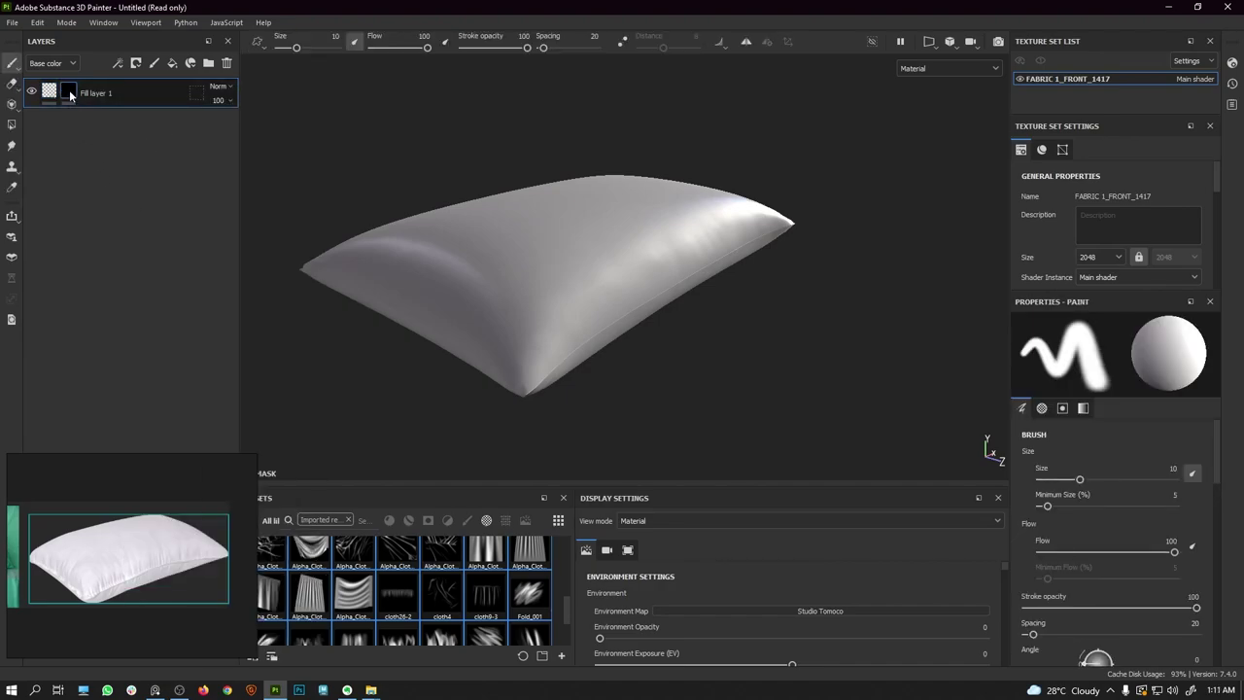
right_click(70, 92)
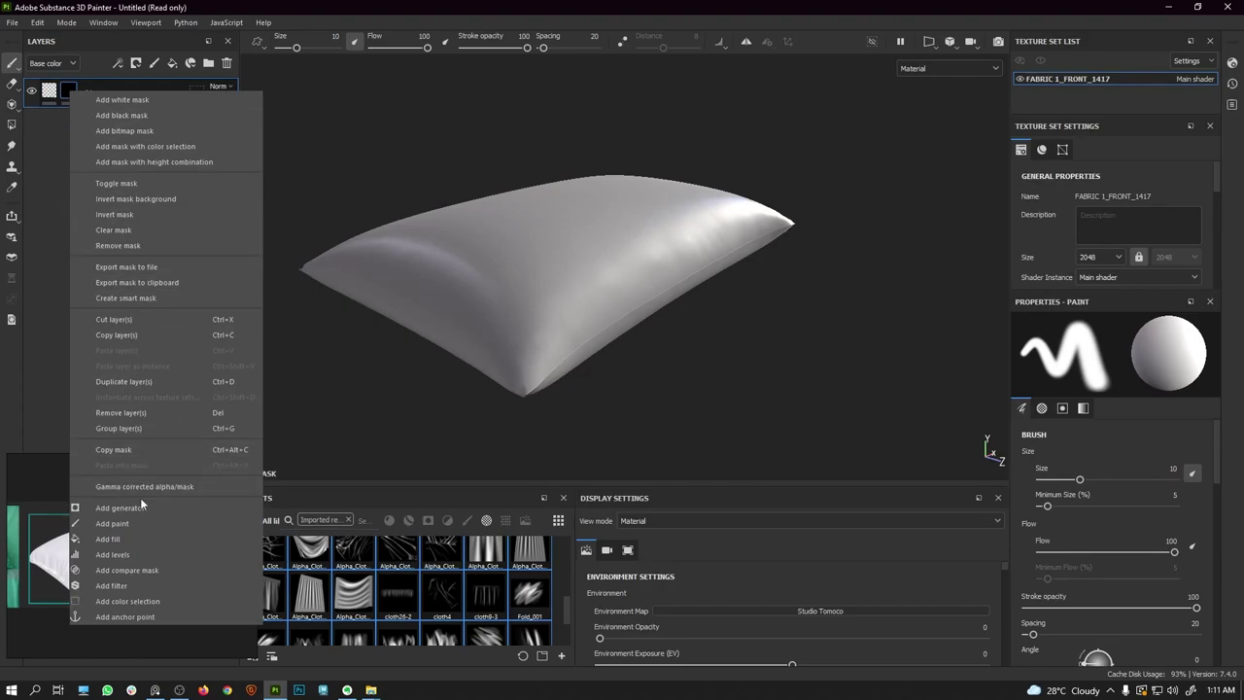
left_click(115, 522)
Step: Move the reference window clear of the wrinkle alphas and fit it closely around the folds of the white pillow
mouse_move(764, 375)
left_mouse_down("alt")
mouse_move(674, 314)
mouse_move(675, 335)
left_mouse_up("alt")
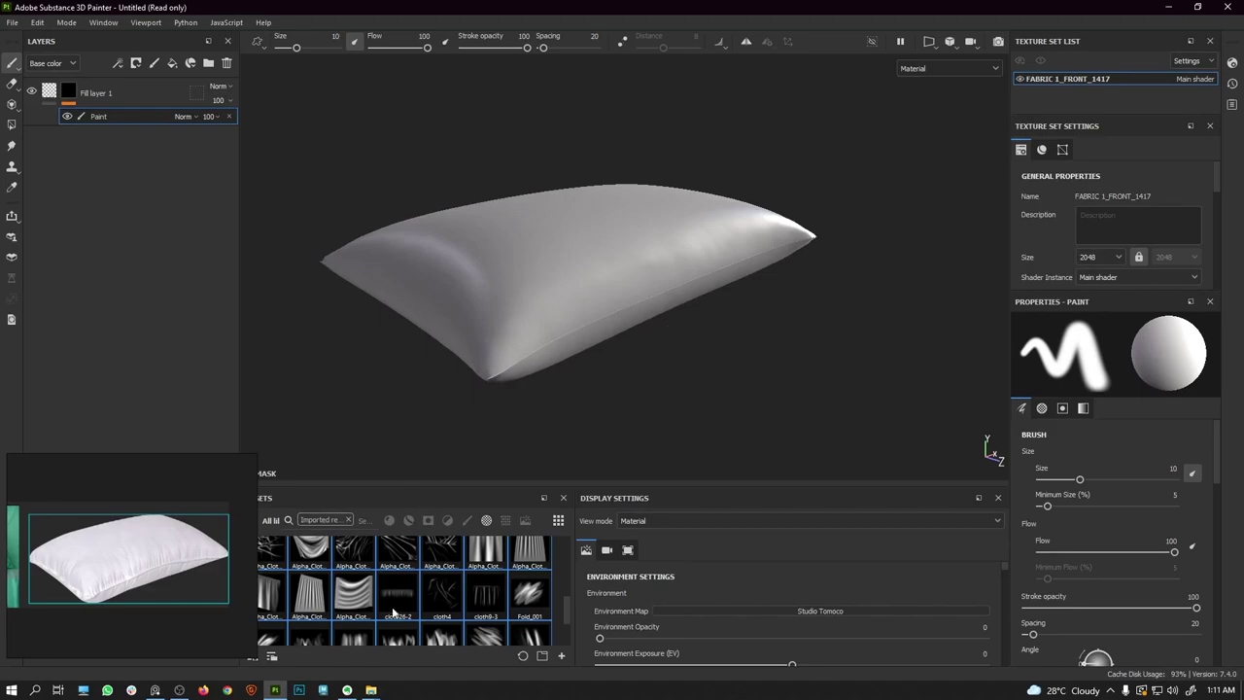
left_click_drag(181, 565, 174, 384)
scroll(1156, 574, "down", 5)
scroll(1157, 563, "down", 3)
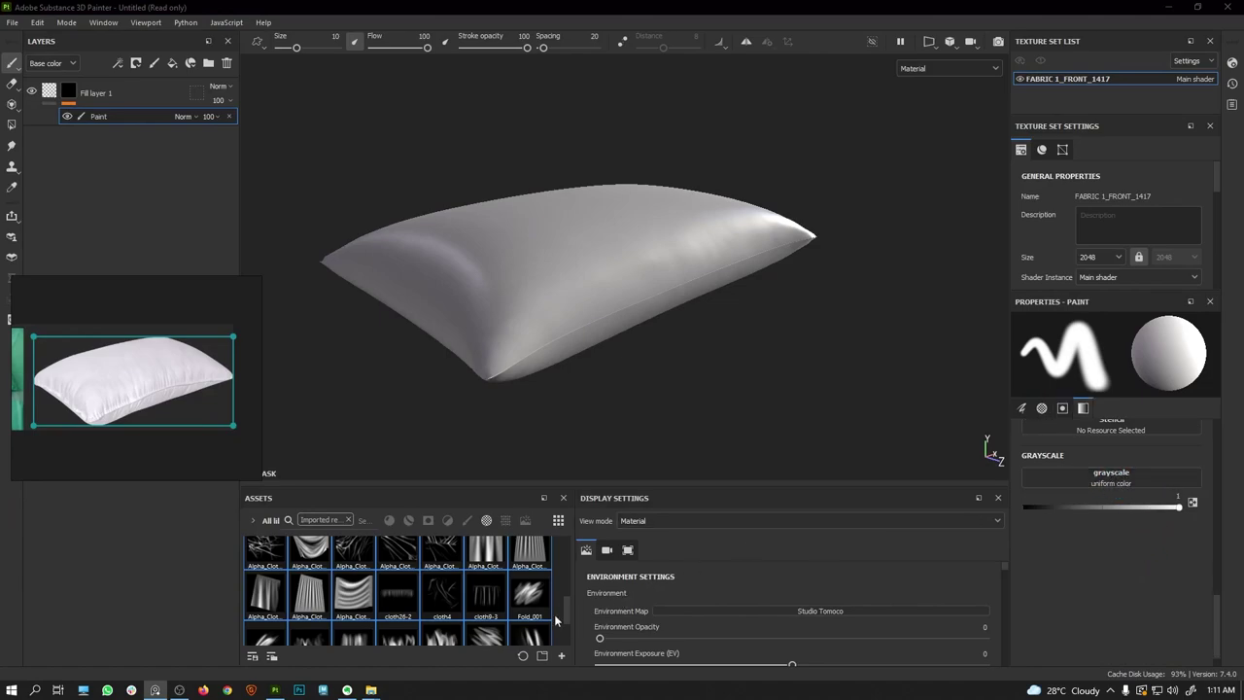
scroll(498, 605, "up", 5)
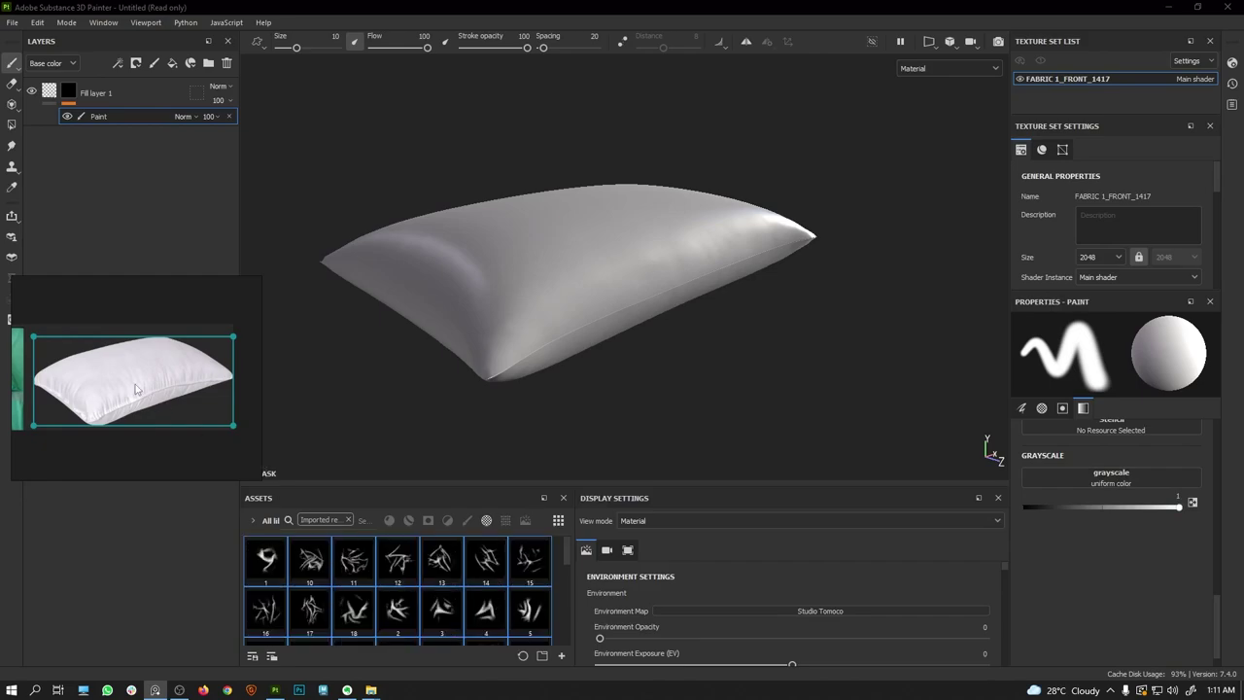
scroll(136, 388, "up", 5)
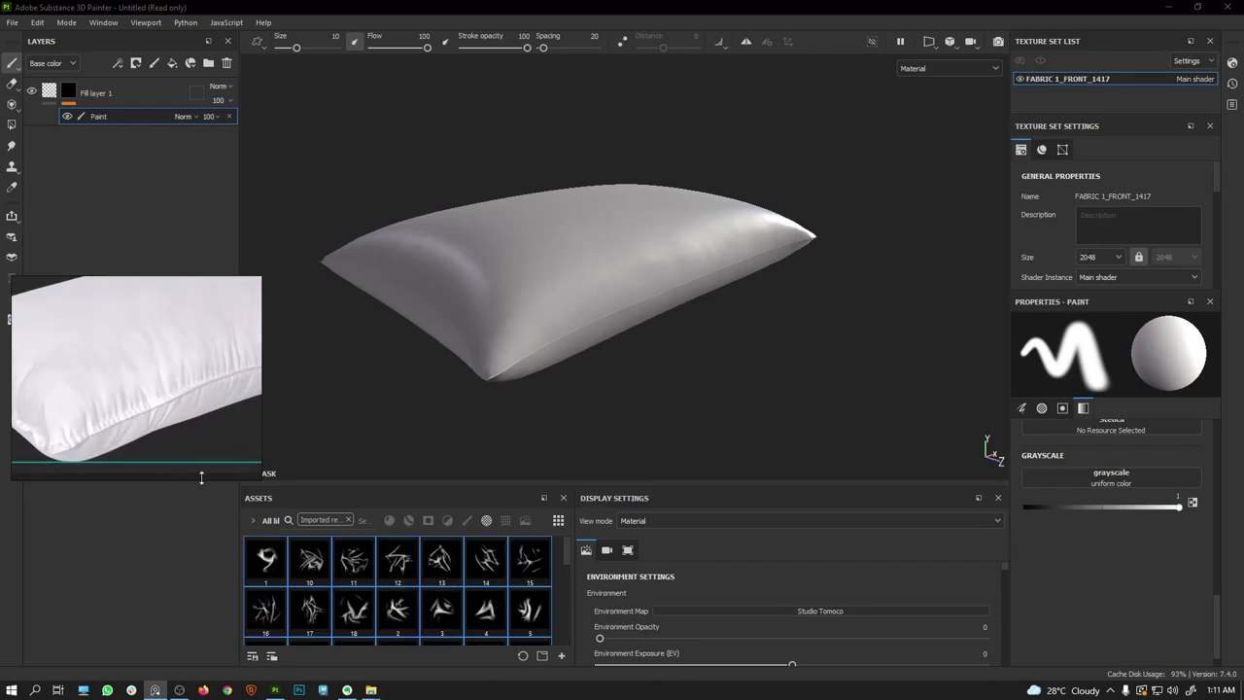
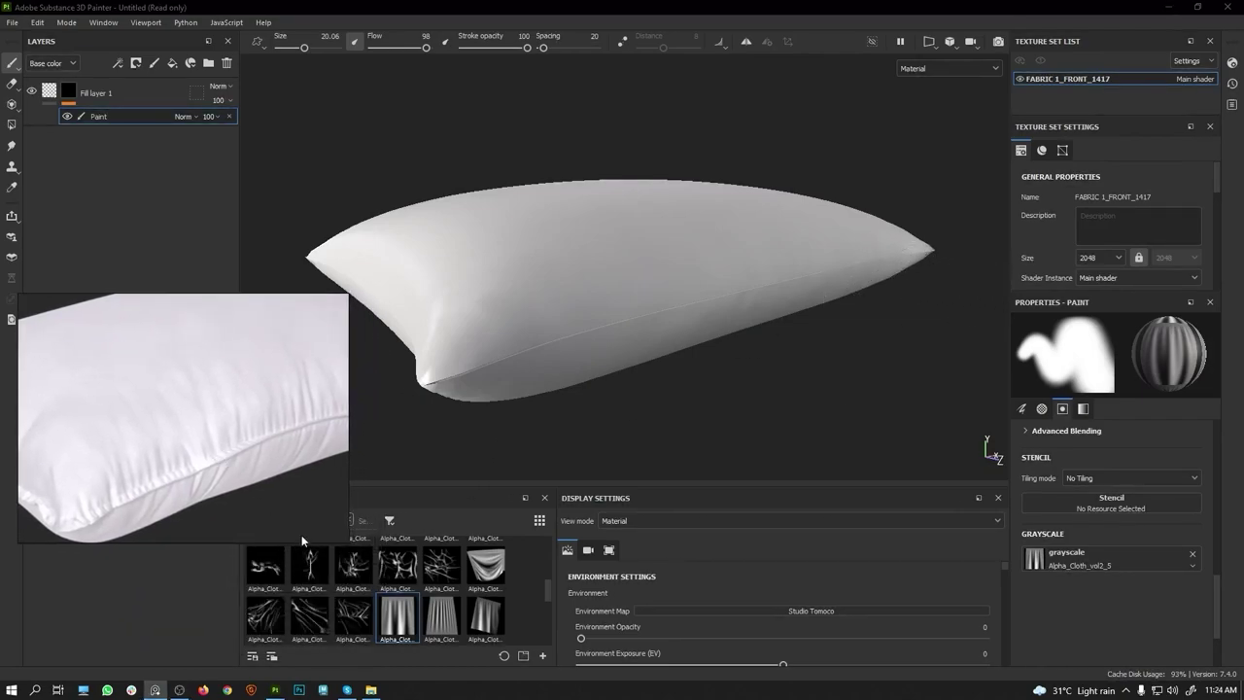
left_click_drag(344, 537, 326, 537)
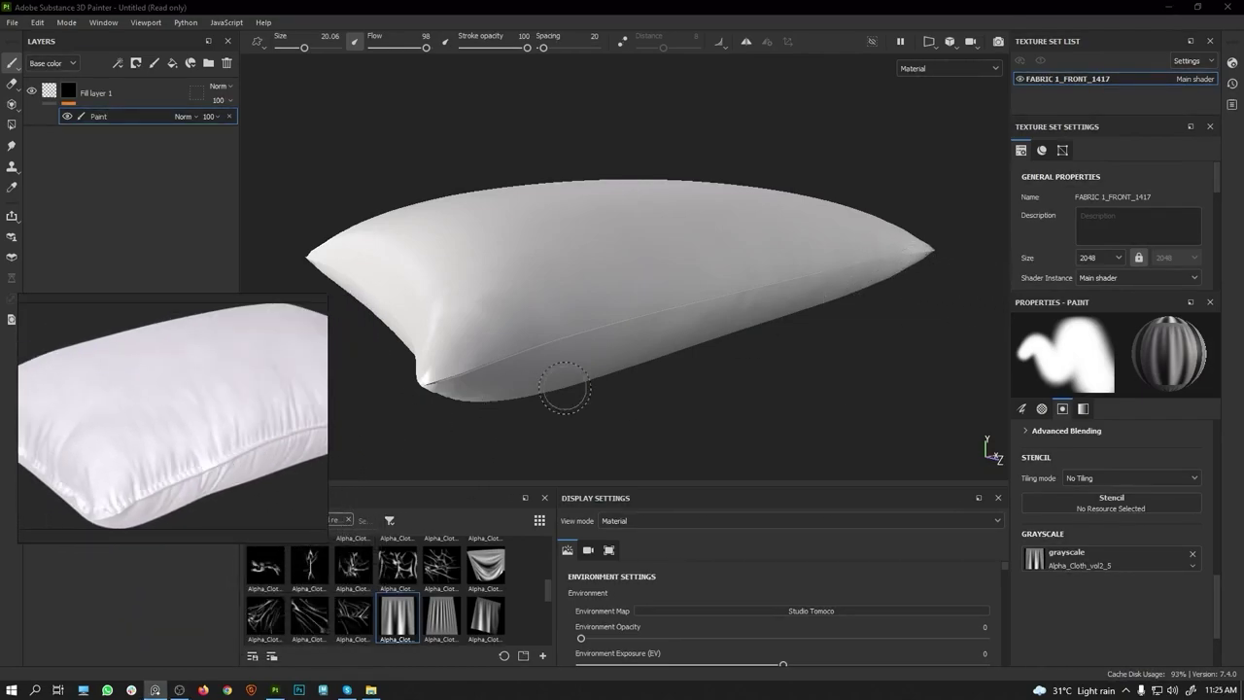
Step: Try stamping the Alpha_Cloth_vol2_5 folds above the seam near the pillow's front corner, undoing each stamp
left_click_drag(530, 403, 638, 347, "alt")
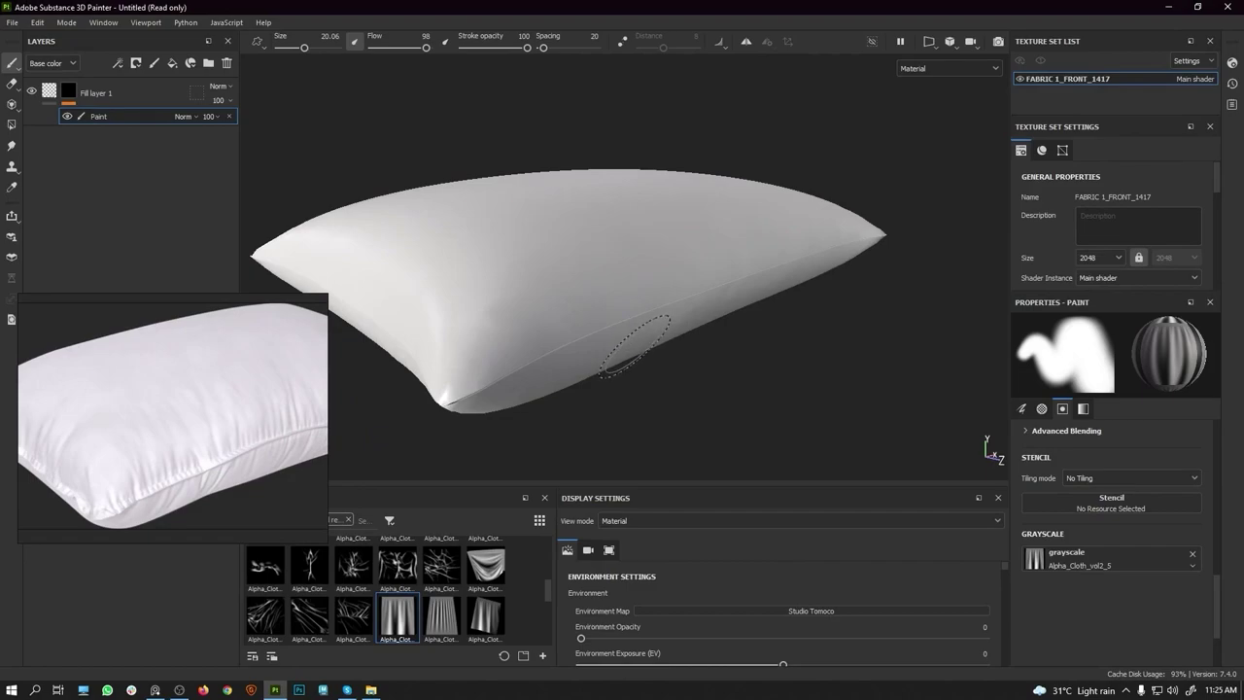
mouse_move(626, 340)
left_mouse_down("alt")
mouse_move(650, 331)
mouse_move(599, 281)
mouse_move(645, 300)
mouse_move(592, 291)
left_mouse_up("alt")
left_click(592, 289)
mouse_move(717, 294)
left_mouse_down("alt")
mouse_move(622, 311)
mouse_move(633, 301)
mouse_move(611, 290)
mouse_move(632, 286)
mouse_move(559, 242)
left_mouse_up("alt")
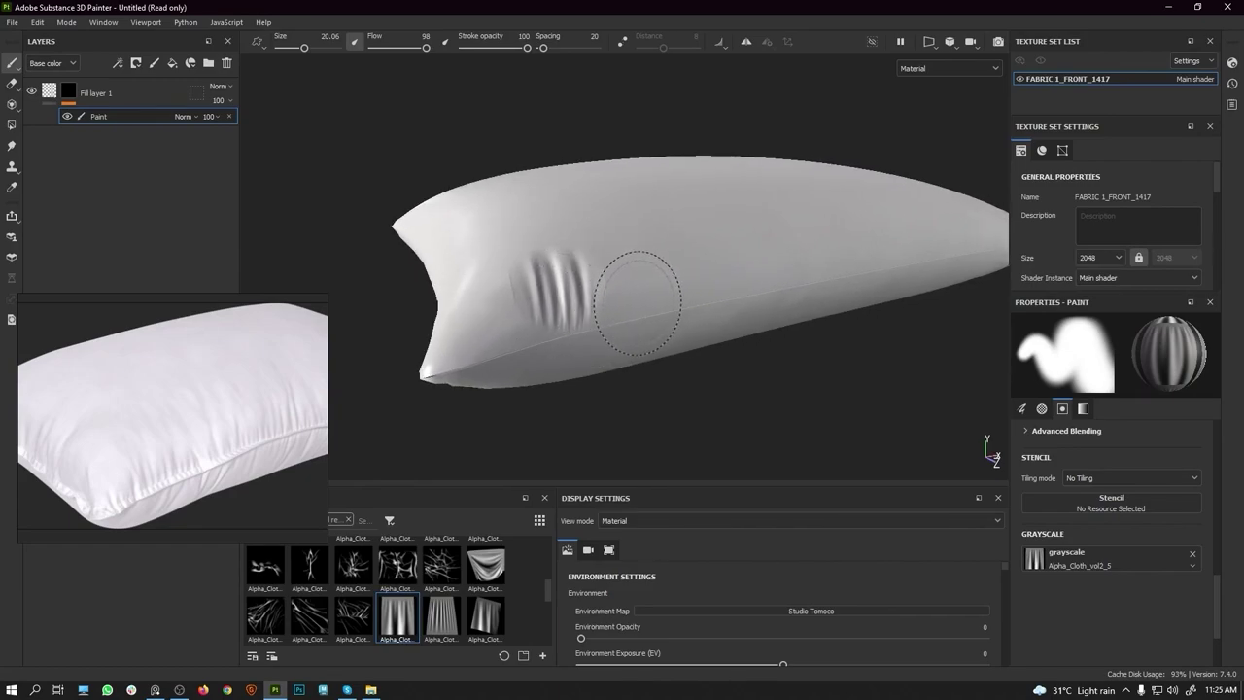
key("ctrl+z")
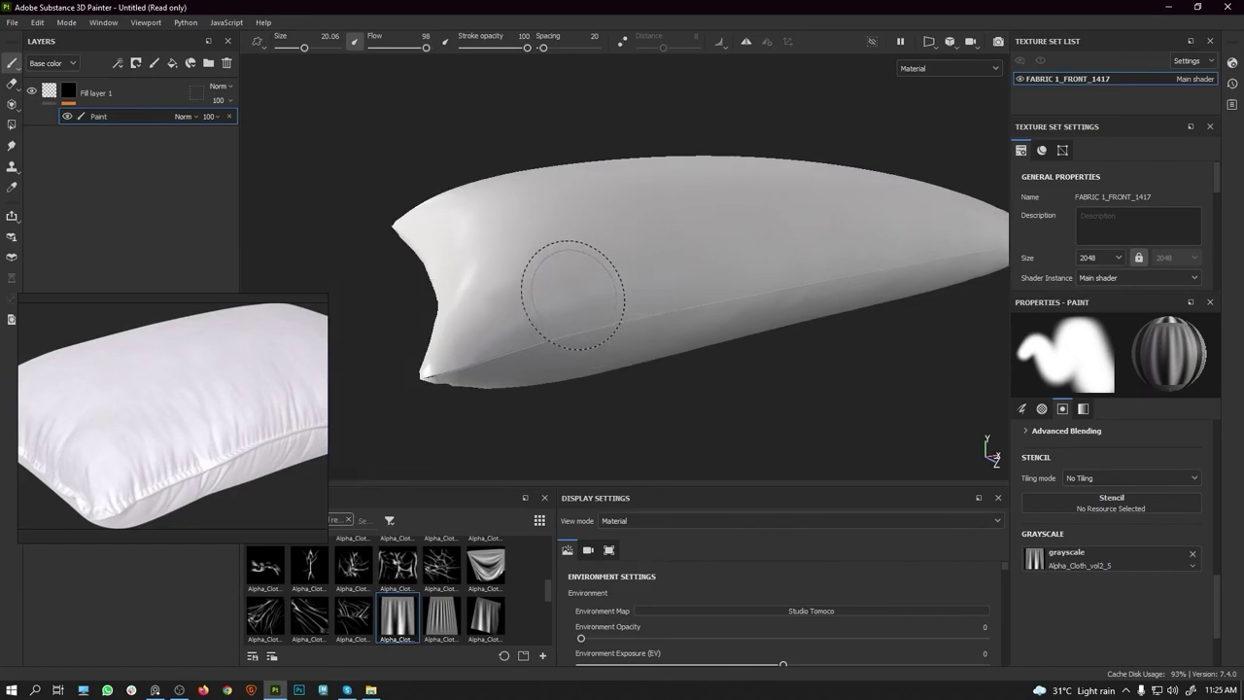
key("ctrl")
left_click(538, 296)
left_click_drag(540, 295, 620, 310, "alt")
key("ctrl+z")
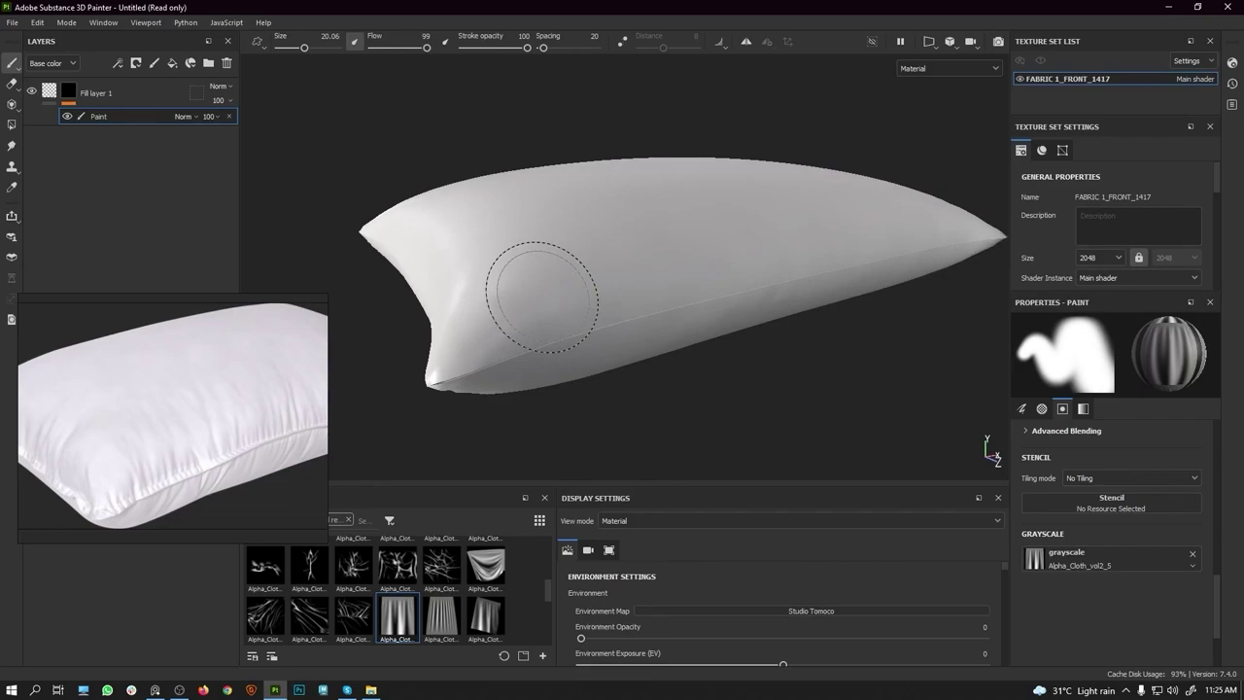
left_click(534, 292)
mouse_move(745, 339)
left_mouse_down("alt")
mouse_move(584, 328)
mouse_move(674, 340)
left_mouse_up("alt")
key("ctrl+z")
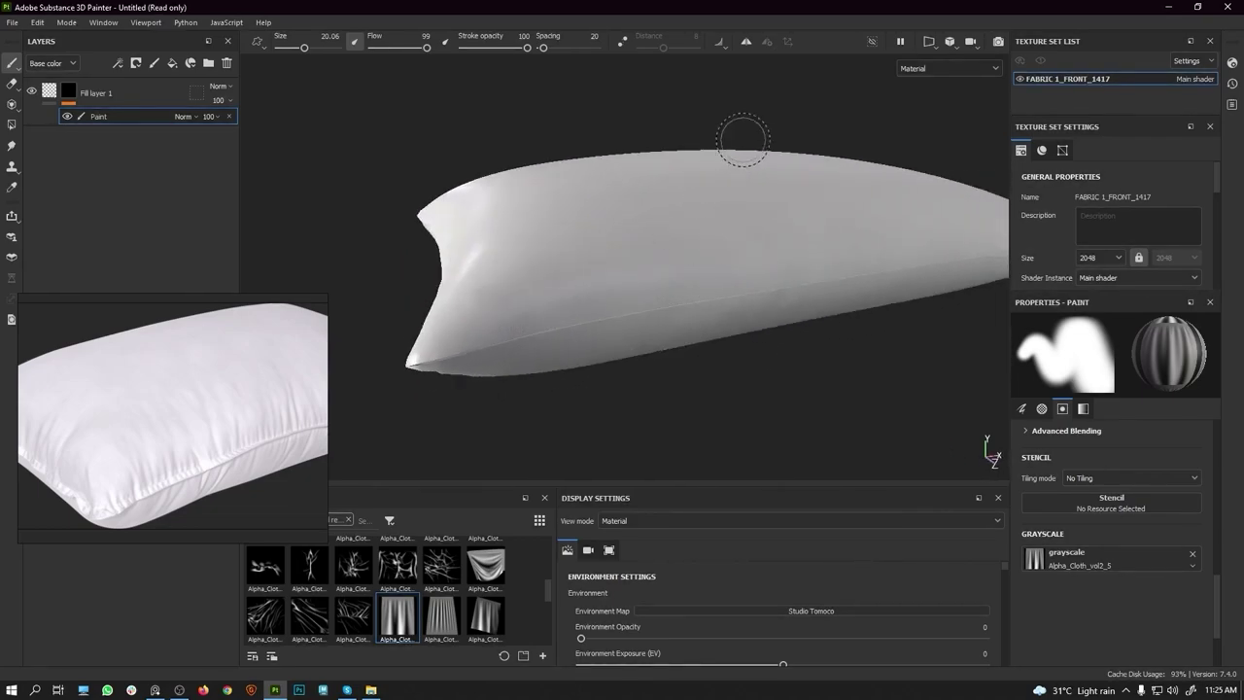
Step: Turn on symmetry painting across the middle of the pillow
left_click(747, 42)
mouse_move(739, 255)
left_mouse_down("alt")
mouse_move(756, 253)
mouse_move(612, 228)
left_mouse_up("alt")
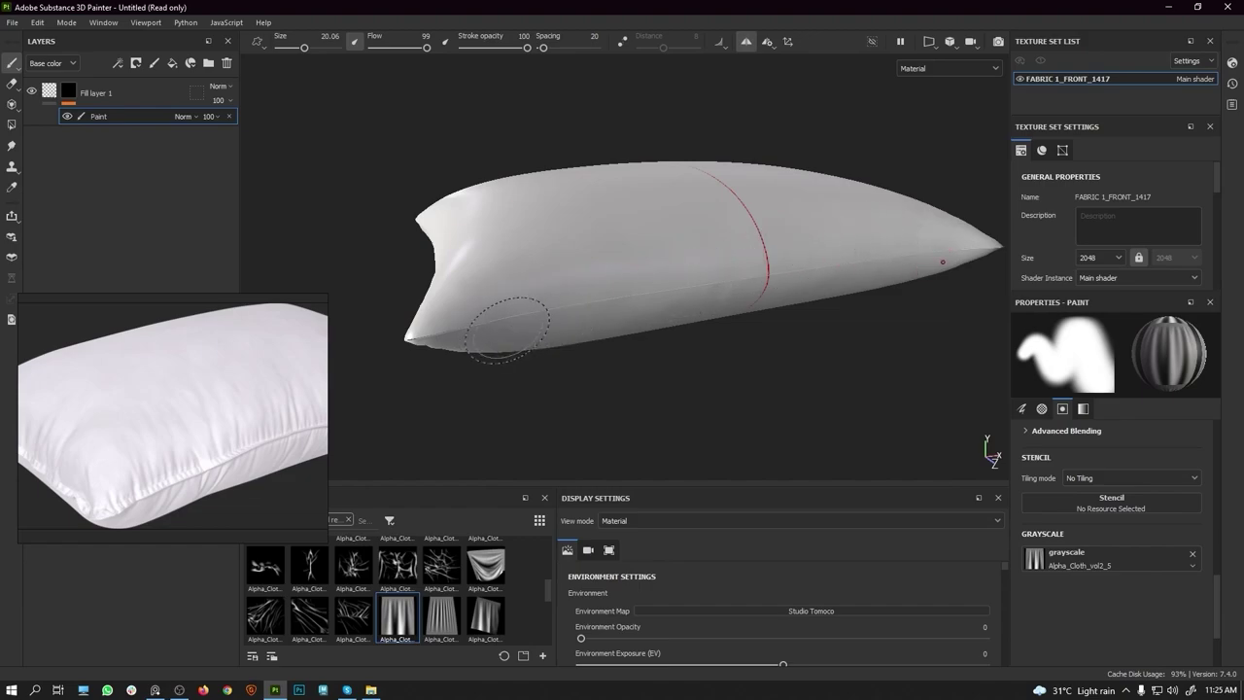
mouse_move(522, 297)
left_mouse_down("alt")
mouse_move(570, 278)
mouse_move(502, 324)
mouse_move(528, 283)
left_mouse_up("alt")
Step: Stamp the Alpha_Cloth_vol2_5 folds symmetrically above the seam near the front corner, undoing and retrying until the placement fits
left_click(493, 291)
key("ctrl+z")
left_click(483, 271)
key("ctrl+z")
left_click(502, 287)
key("ctrl+z")
left_click(501, 287)
left_click_drag(503, 301, 661, 314, "alt")
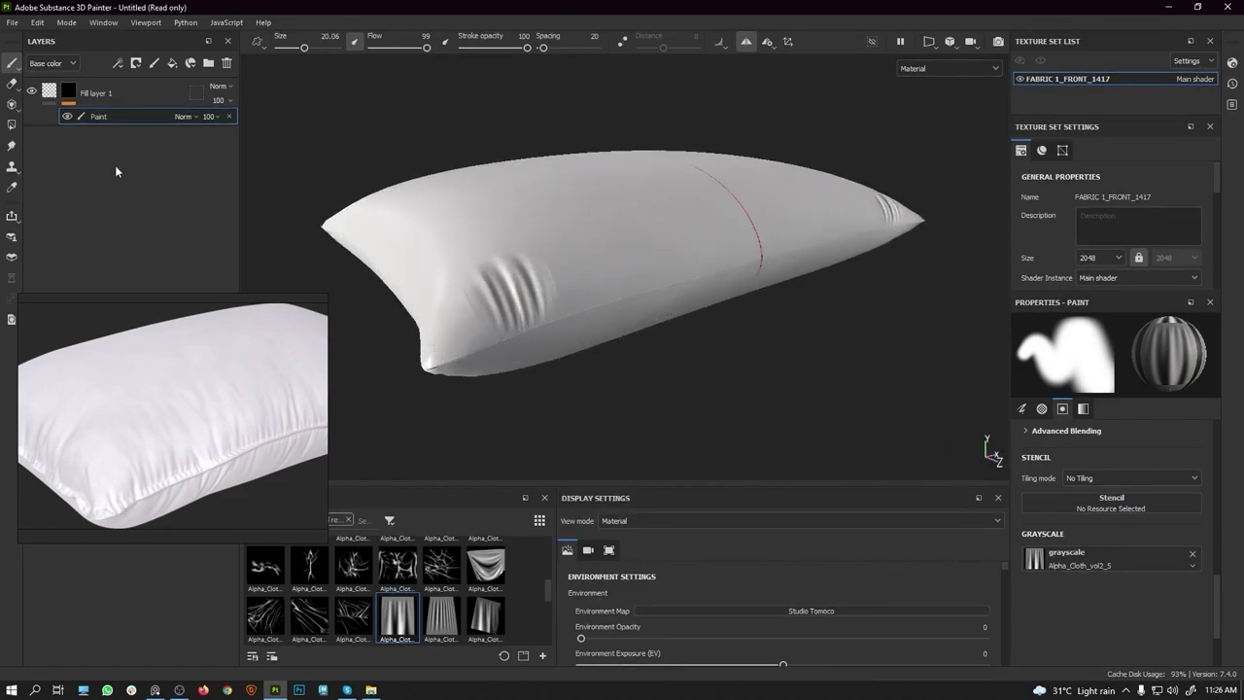
Step: Smudge the upper ends of the stamped folds near the front corner, using Smudge size 35.58 and flow 25
left_click(14, 145)
left_click_drag(480, 273, 504, 290, "alt")
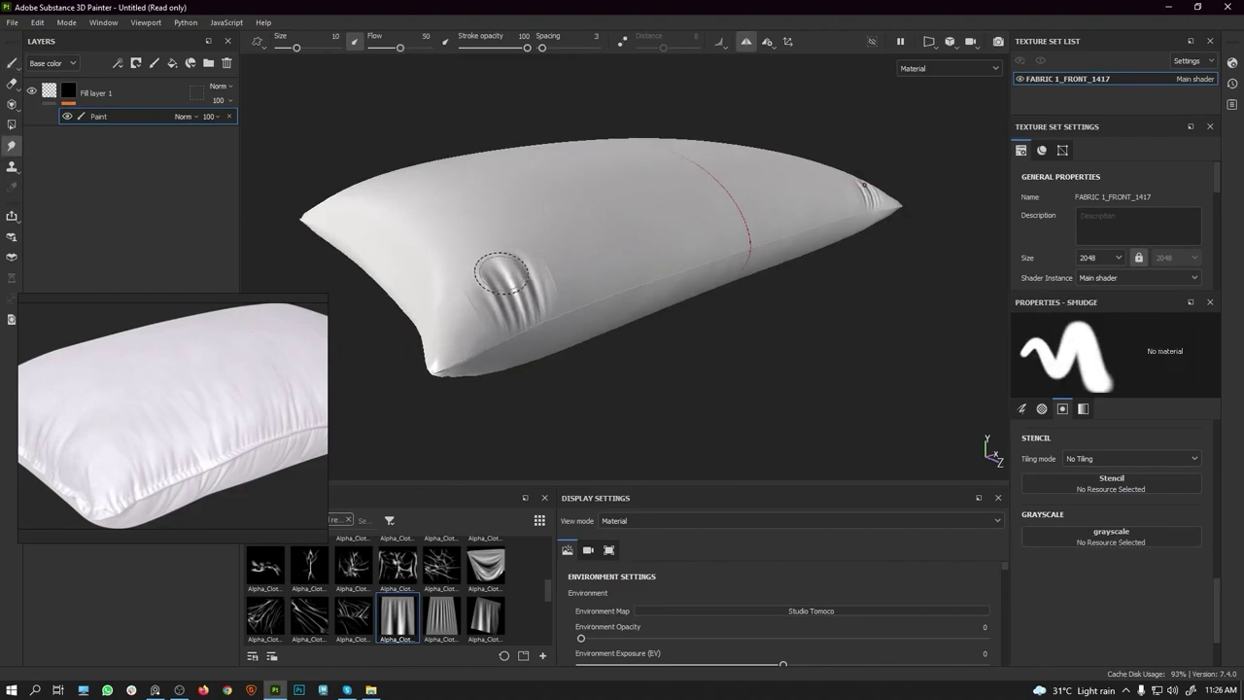
right_click(504, 291)
left_click_drag(588, 351, 613, 352)
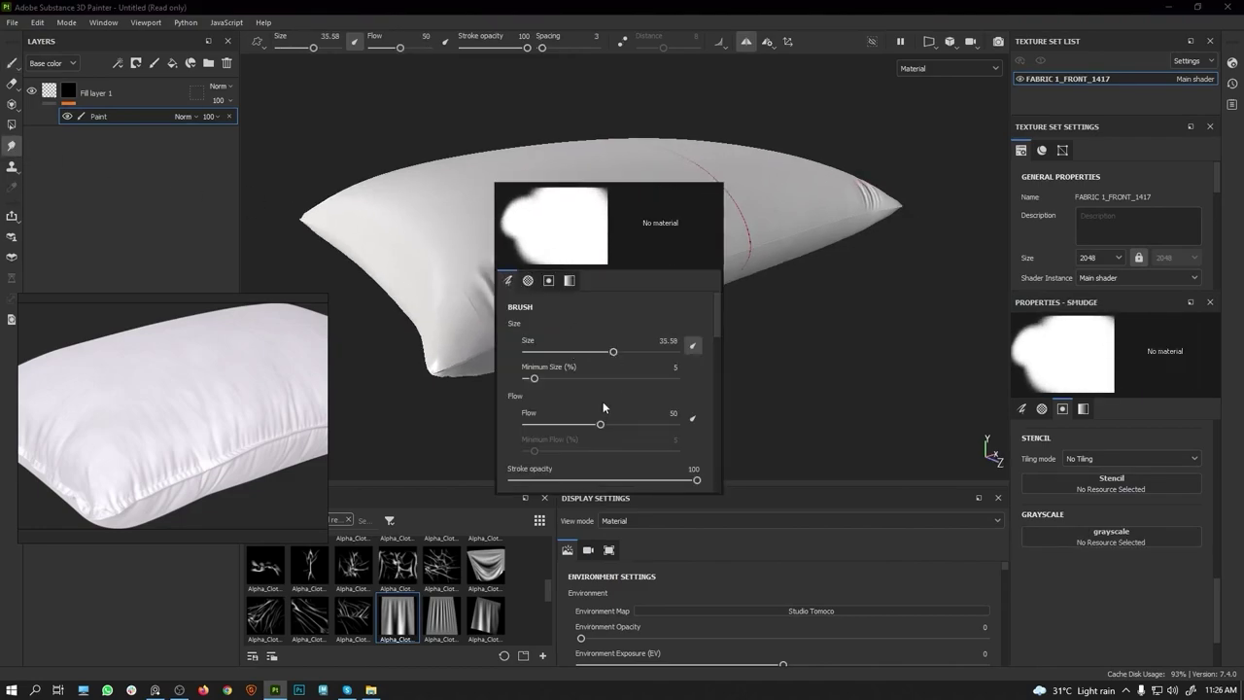
left_click_drag(602, 424, 566, 425)
left_click(877, 269)
mouse_move(874, 272)
left_mouse_down("alt")
mouse_move(789, 308)
mouse_move(727, 304)
left_mouse_up("alt")
left_click_drag(569, 298, 517, 297)
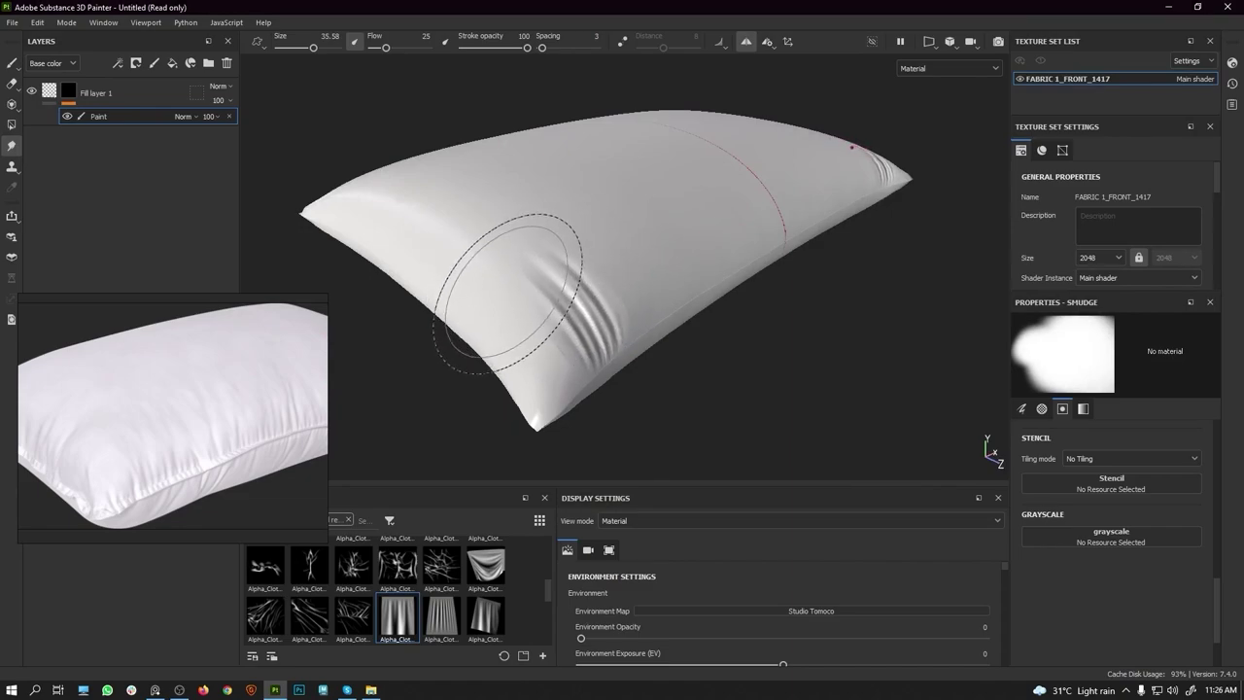
Step: Reduce the Smudge size to 22.81 and blend the corner-facing edge of the folds into the pillow surface
left_click_drag(614, 298, 651, 281, "alt")
right_click(651, 280)
left_click_drag(759, 354, 743, 355)
mouse_move(627, 304)
left_mouse_down()
mouse_move(686, 291)
mouse_move(649, 293)
left_mouse_up()
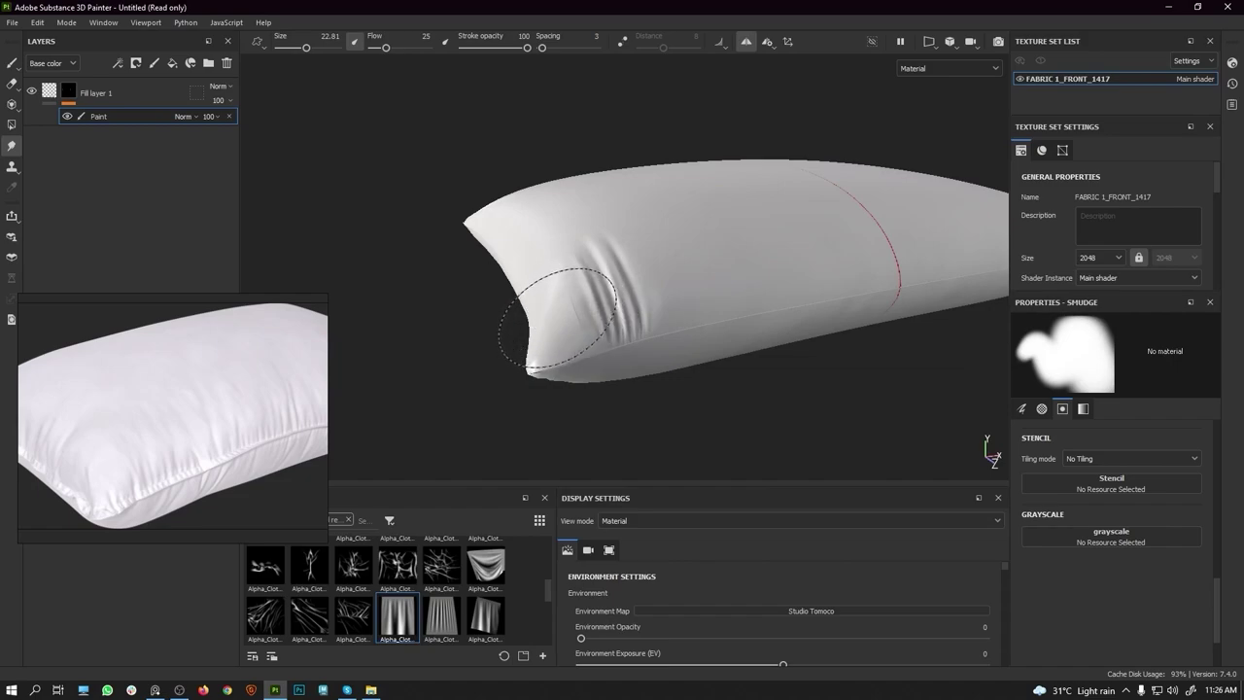
mouse_move(597, 297)
left_mouse_down()
mouse_move(554, 309)
mouse_move(533, 340)
mouse_move(549, 327)
left_mouse_up()
left_click_drag(804, 278, 792, 265, "alt")
mouse_move(639, 291)
left_mouse_down()
mouse_move(510, 330)
mouse_move(542, 345)
left_mouse_up()
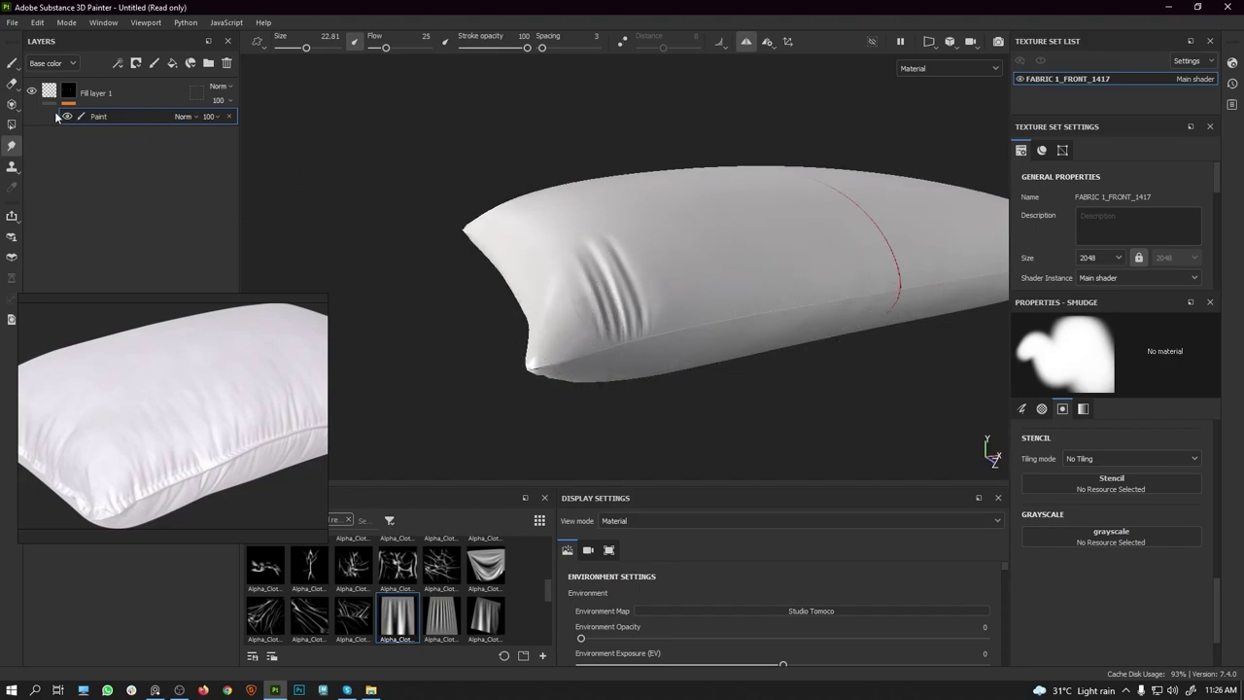
Step: Switch to the Eraser and lower its flow to 23 for softening the folds along the seam
left_click(11, 84)
scroll(533, 280, "up", 1)
right_click(638, 290)
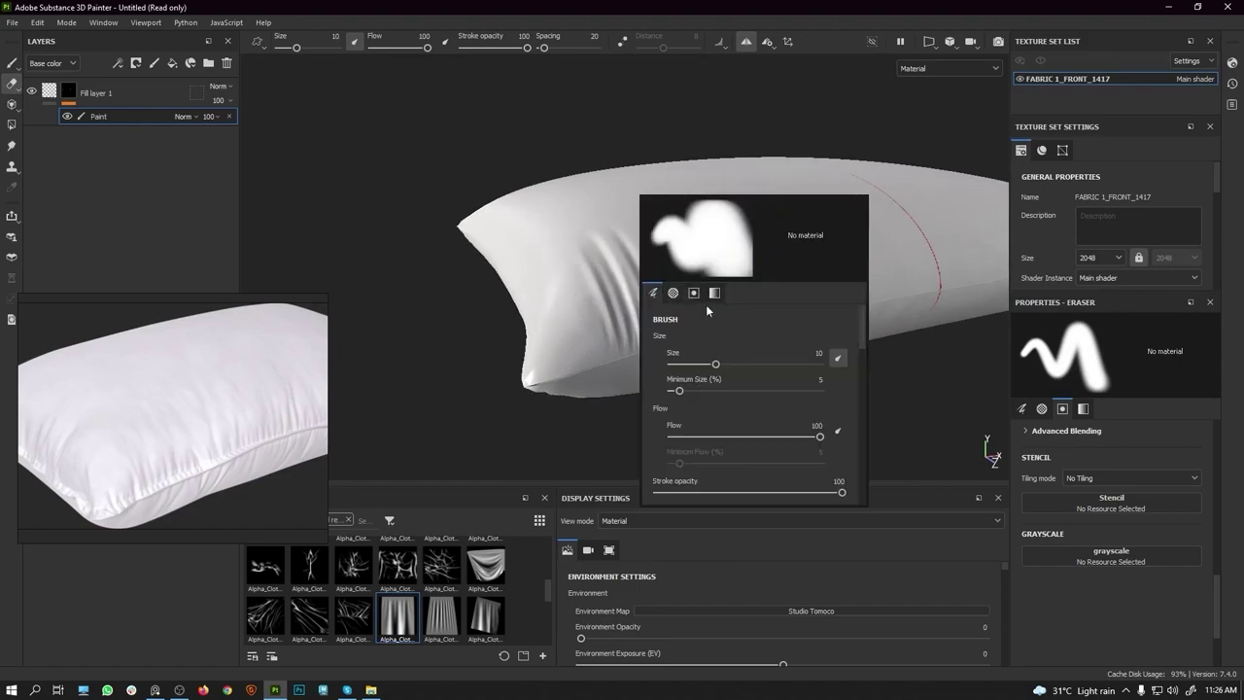
left_click_drag(799, 435, 702, 436)
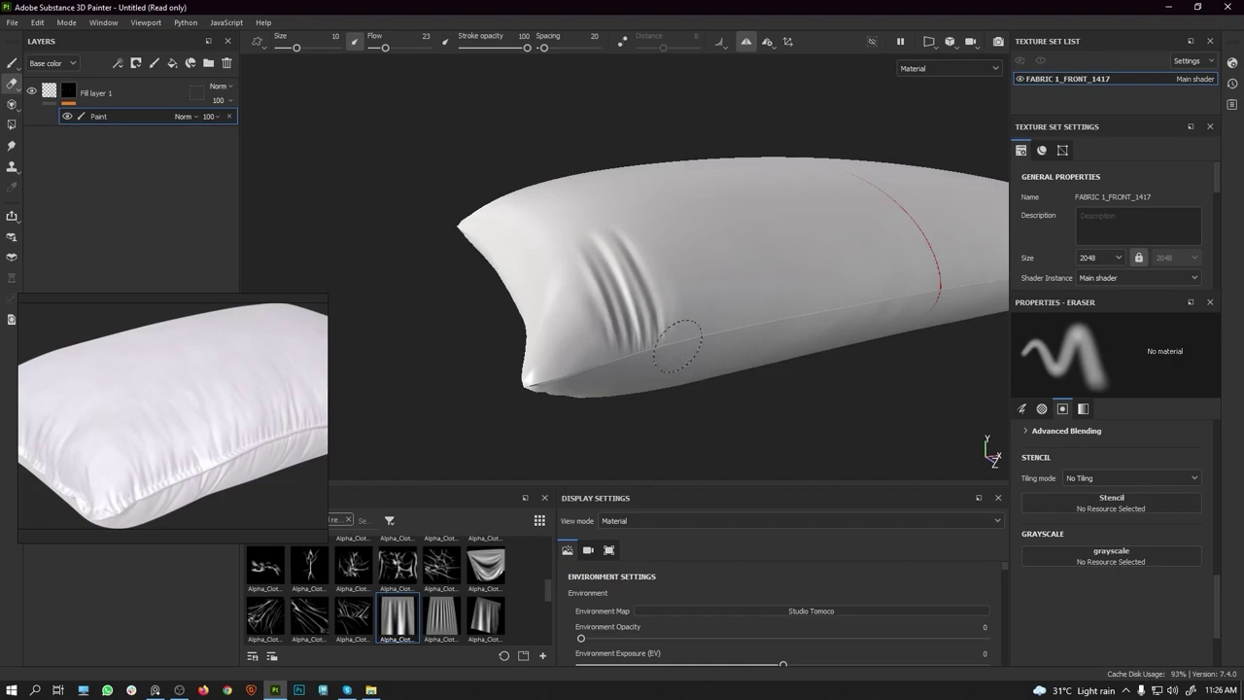
Step: Add a second fold group above the seam, beside the first toward the pillow's middle, and soften its edges
mouse_move(685, 240)
left_mouse_down("alt")
mouse_move(711, 275)
mouse_move(582, 230)
mouse_move(602, 262)
left_mouse_up("alt")
mouse_move(547, 194)
left_mouse_down("alt")
mouse_move(709, 261)
mouse_move(647, 218)
mouse_move(681, 245)
mouse_move(752, 212)
mouse_move(506, 275)
mouse_move(755, 260)
left_mouse_up("alt")
right_click_drag(755, 261, 659, 265, "alt")
mouse_move(691, 275)
left_mouse_down("alt")
mouse_move(636, 247)
mouse_move(576, 260)
left_mouse_up("alt")
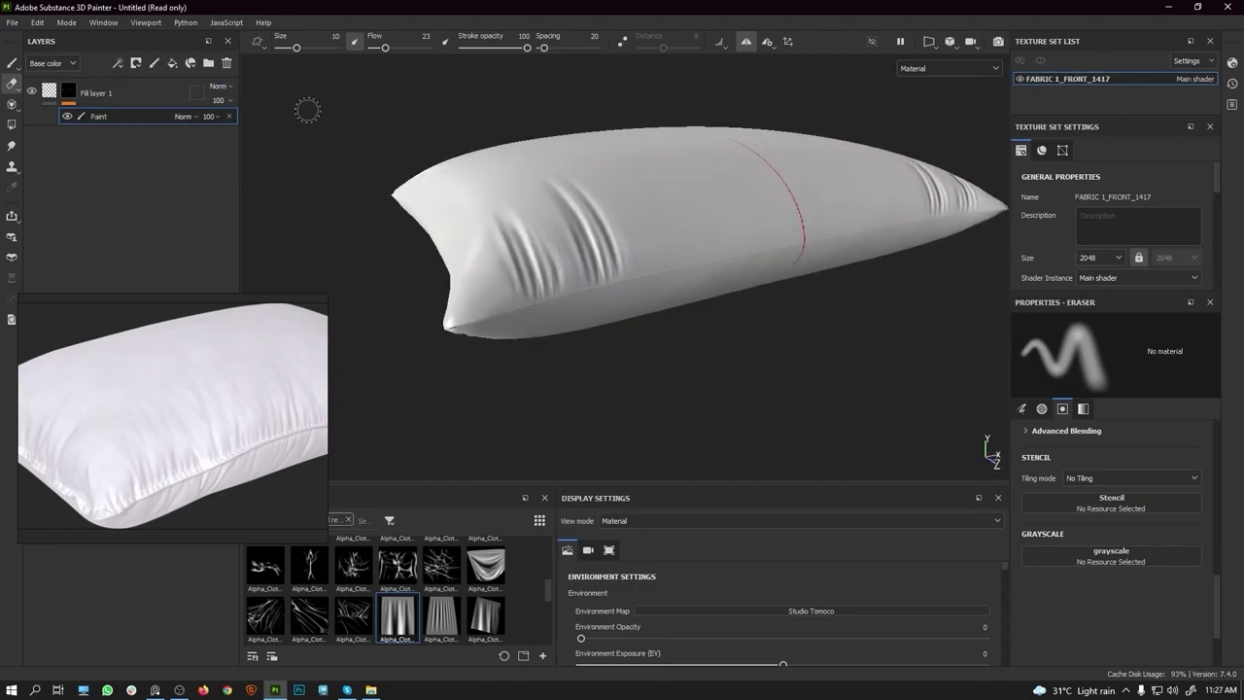
Step: Add a fill layer on top with only the height channel enabled and set its height to a negative value
left_click(173, 62)
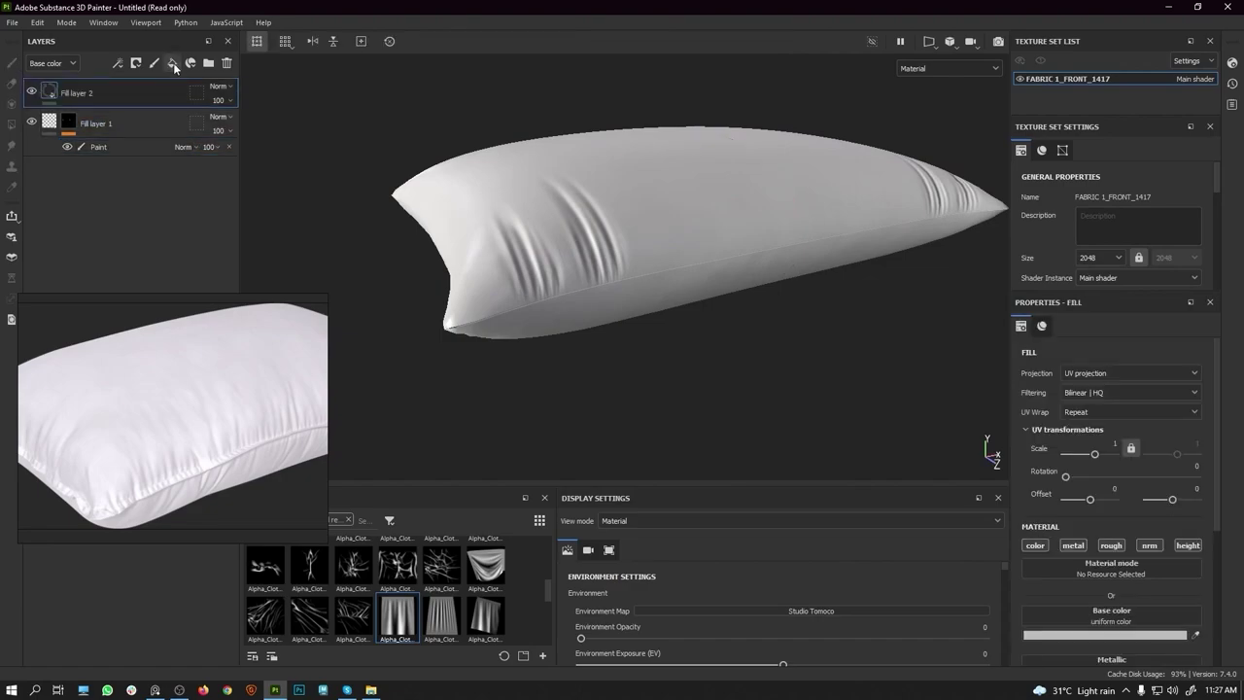
left_click(1035, 545)
left_click(1073, 545)
left_click(1110, 545)
left_click(1149, 545)
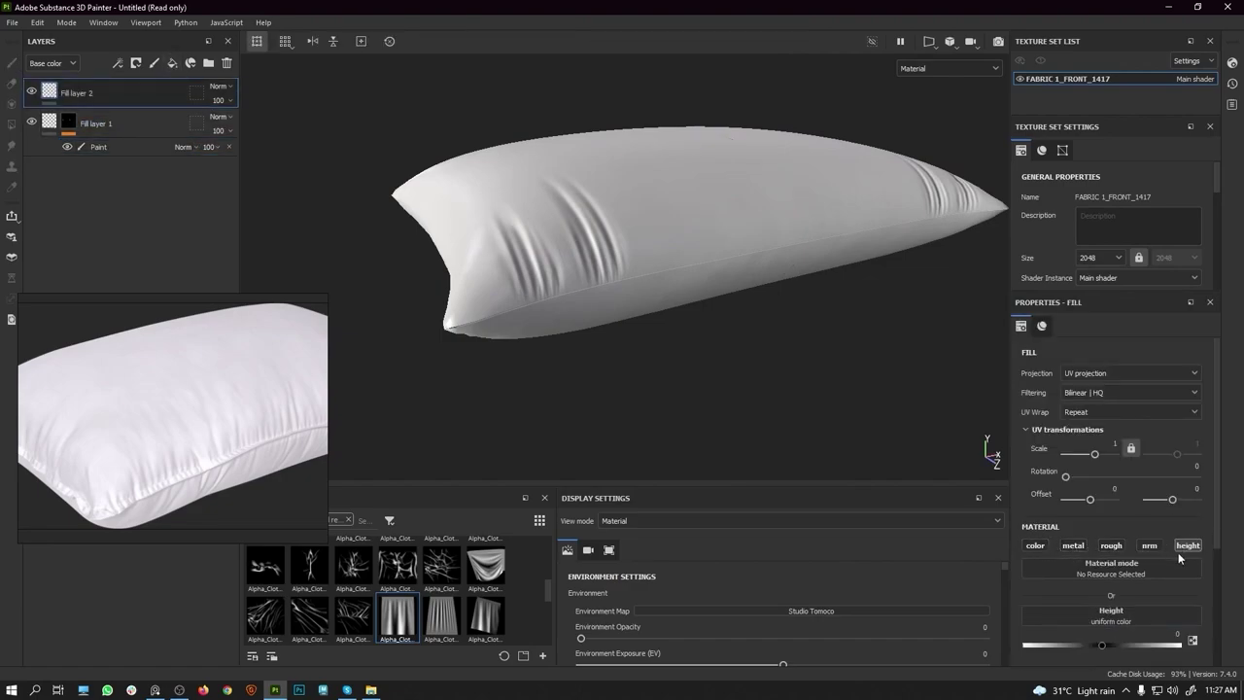
left_click_drag(1102, 644, 1077, 644)
Step: Give Fill layer 2 a black mask with a paint effect
right_click(131, 90)
left_click(161, 112)
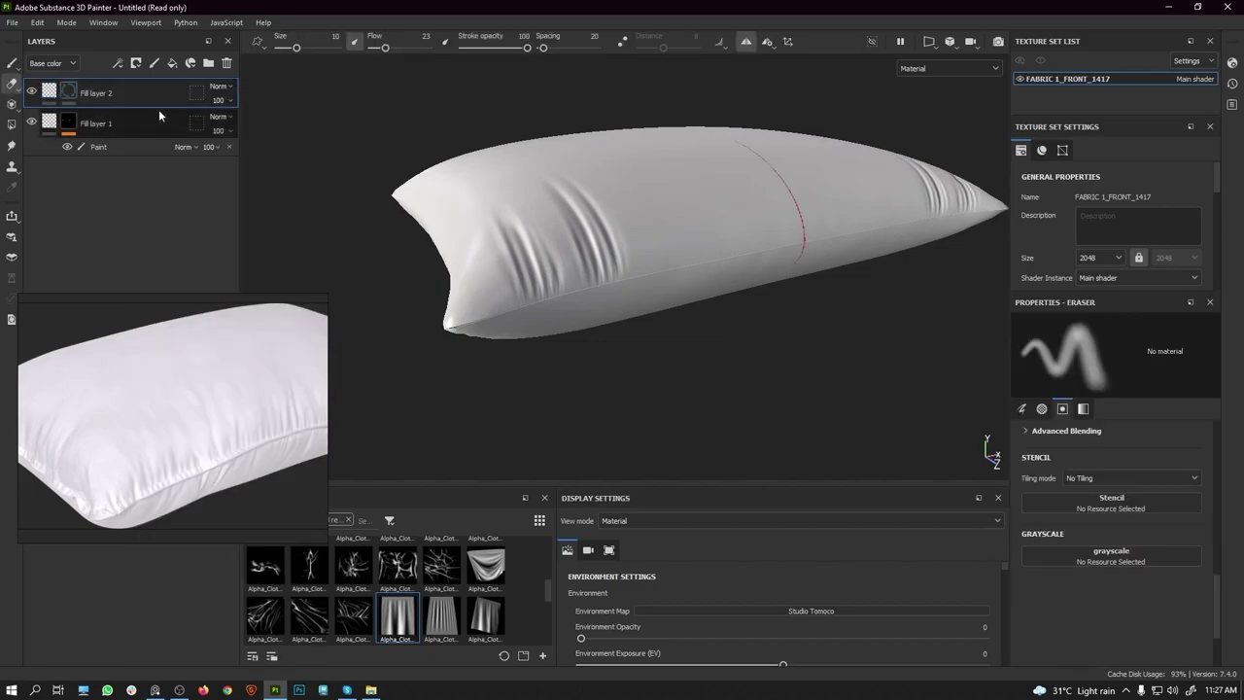
right_click(67, 93)
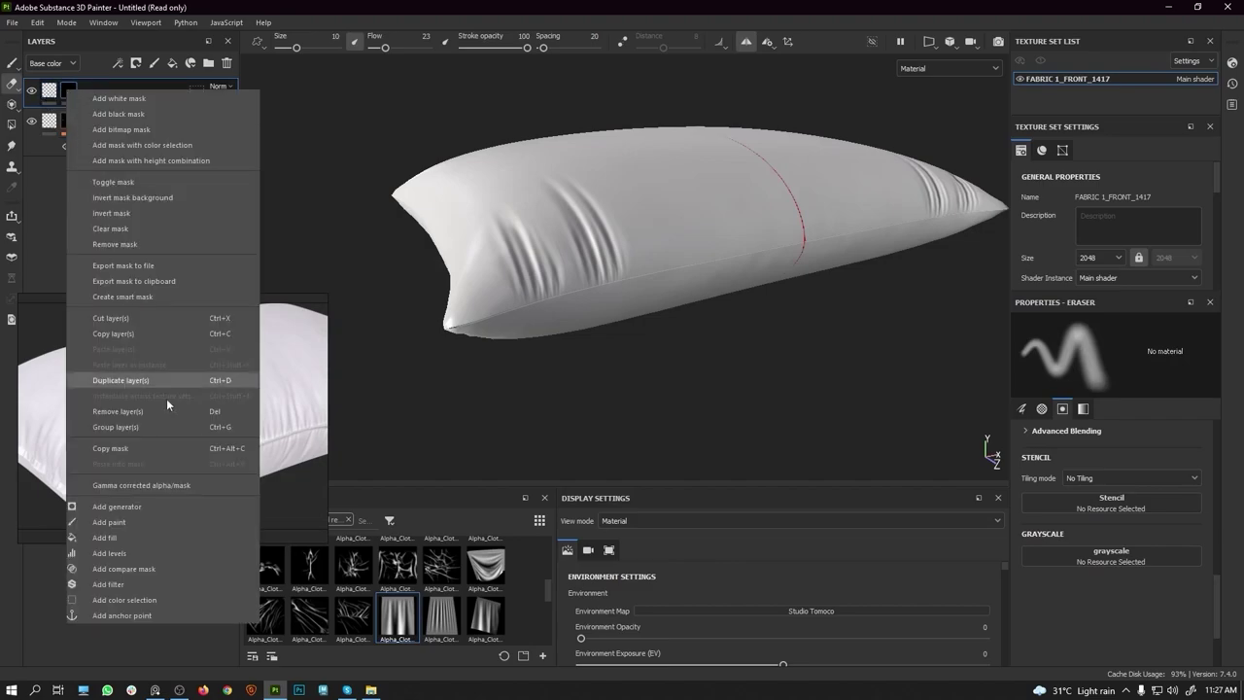
left_click(122, 528)
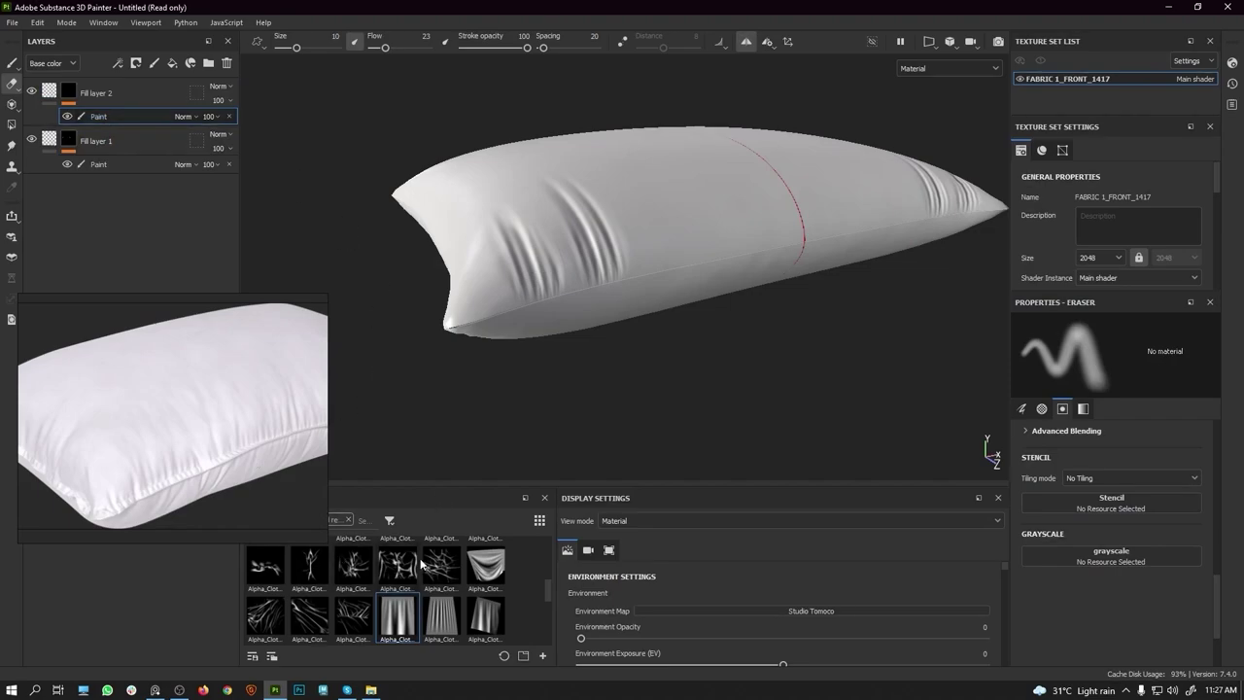
Step: Stamp small Alpha_Cloth_vol2_5 folds on the new mask between the two fold groups above the seam, at brush size 7.49
left_click(11, 65)
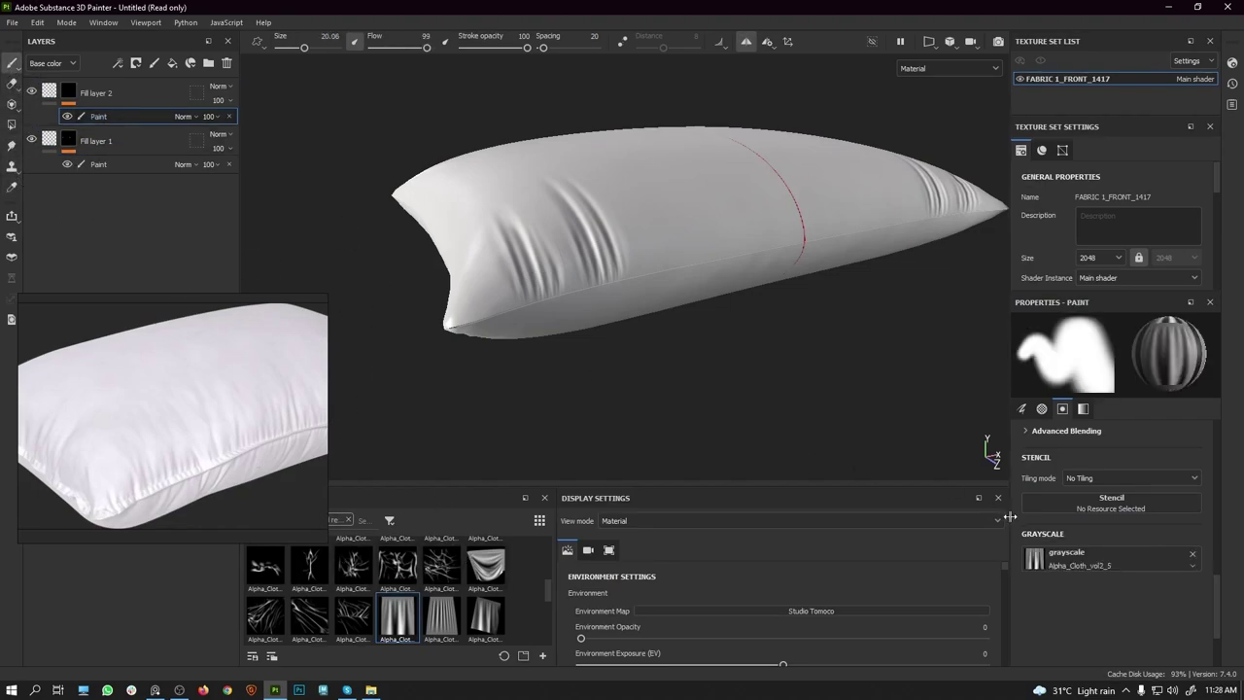
left_click_drag(649, 259, 591, 244, "alt")
right_click(593, 244)
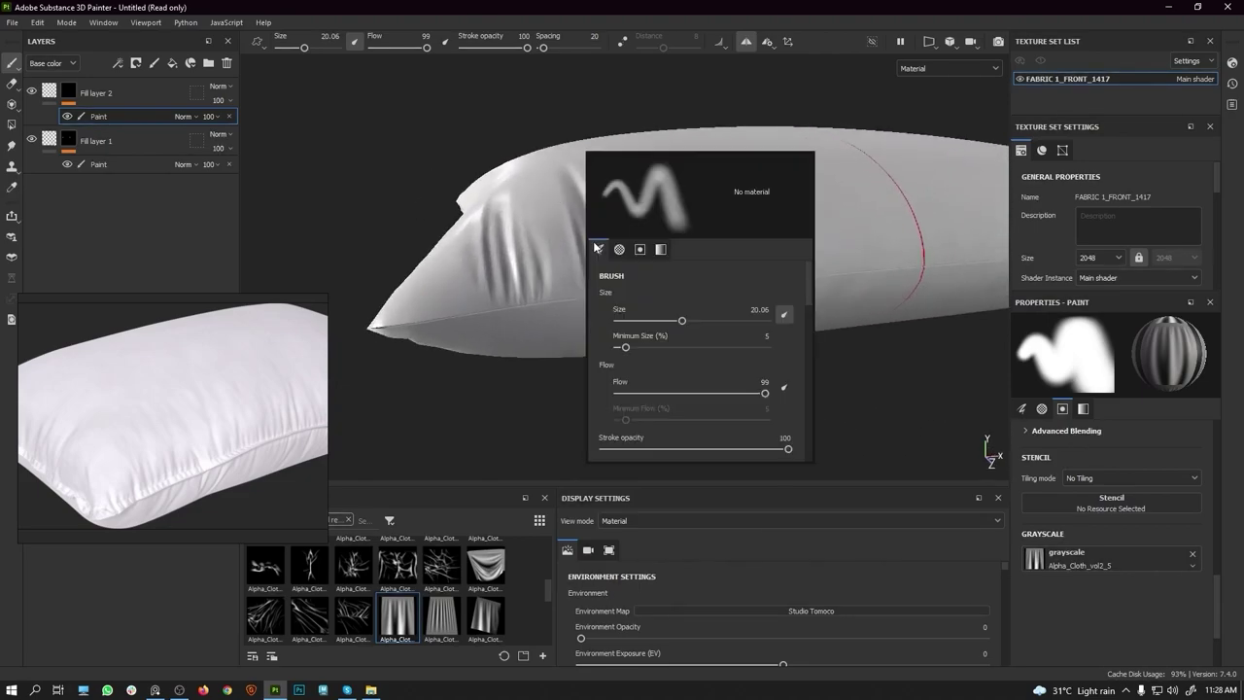
left_click_drag(680, 324, 639, 324)
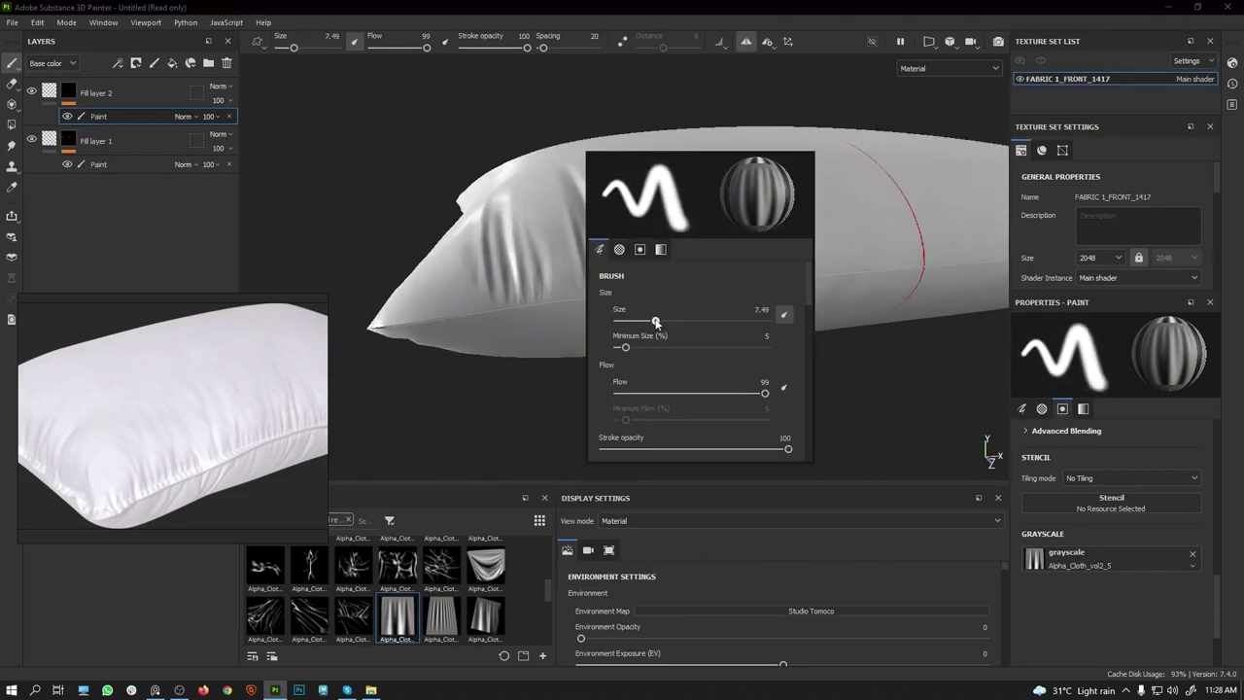
left_click_drag(540, 292, 572, 269, "alt")
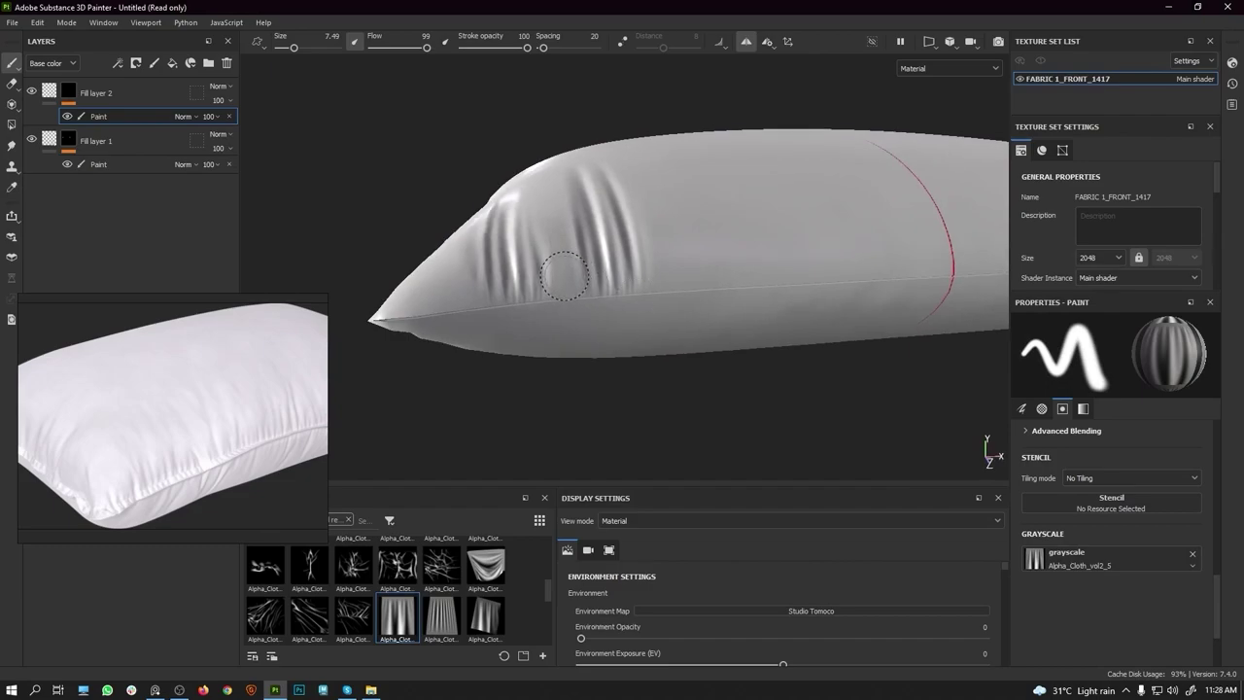
mouse_move(567, 278)
left_mouse_down("alt")
mouse_move(717, 341)
mouse_move(661, 333)
left_mouse_up("alt")
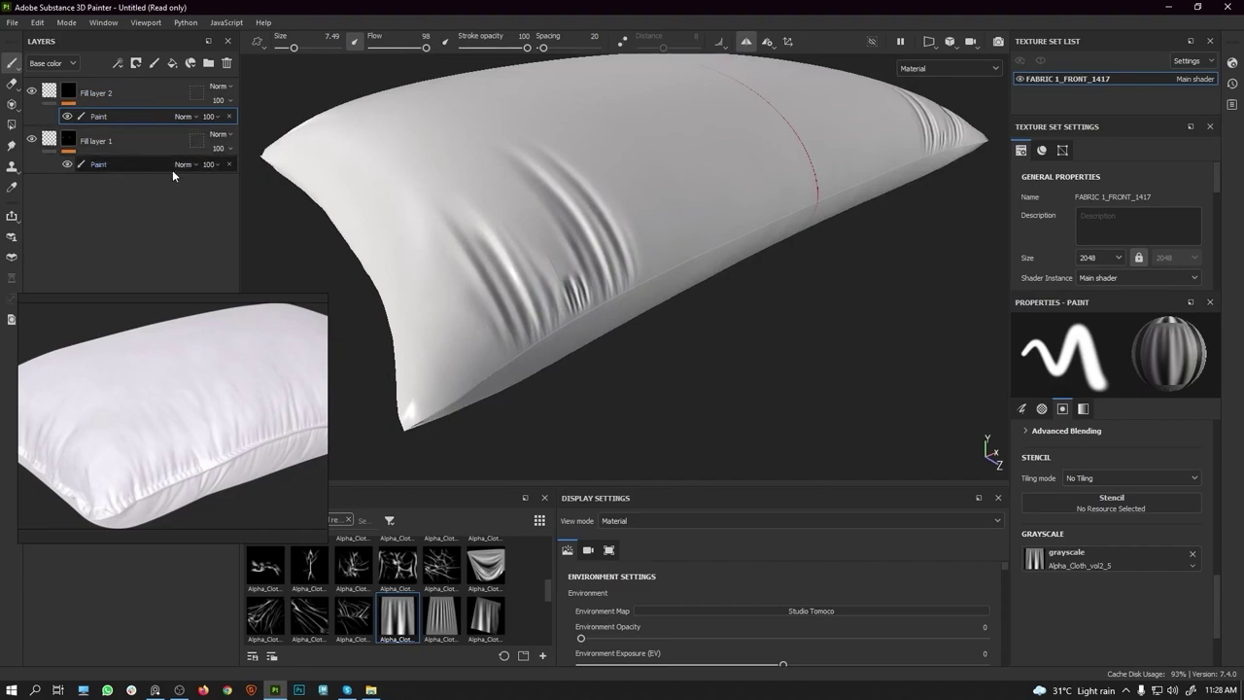
scroll(508, 217, "up", 5)
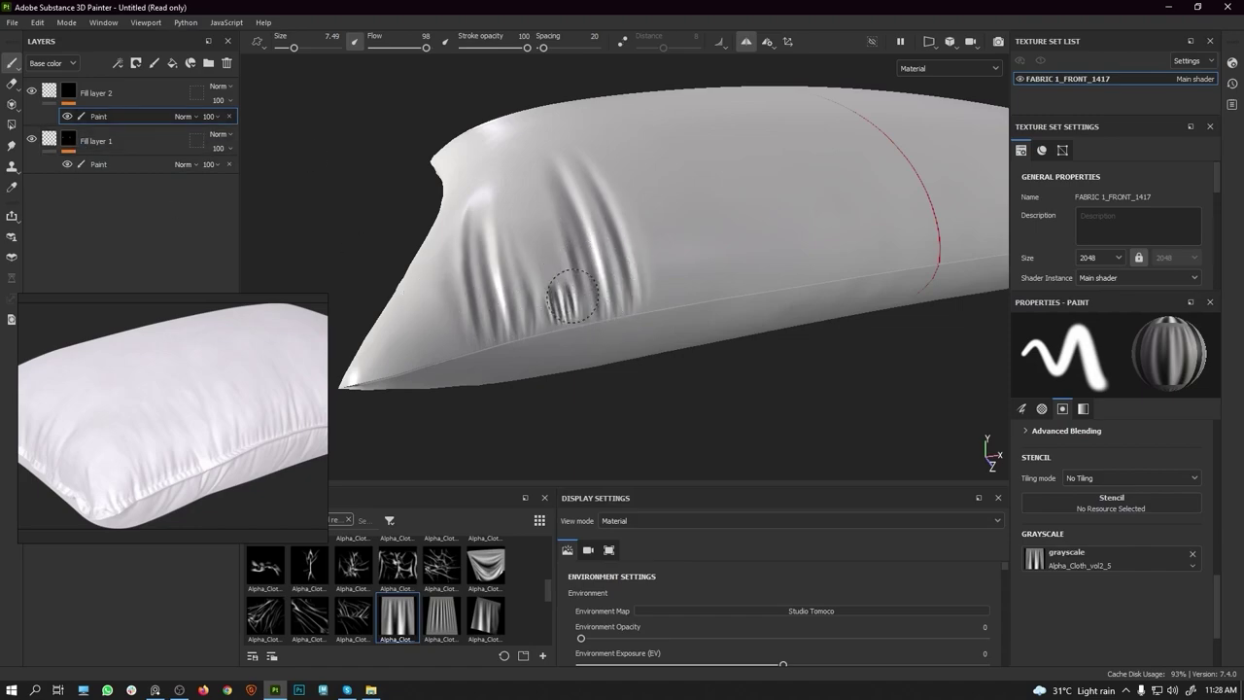
left_click(564, 311)
Step: Smudge the upper ends of the small folds so they blend into the surrounding fold groups
left_click(11, 146)
mouse_move(574, 264)
left_mouse_down("alt")
mouse_move(606, 289)
mouse_move(532, 245)
mouse_move(499, 260)
mouse_move(472, 219)
mouse_move(486, 236)
mouse_move(513, 225)
mouse_move(500, 167)
mouse_move(513, 208)
mouse_move(263, 214)
mouse_move(663, 186)
mouse_move(764, 285)
mouse_move(622, 277)
left_mouse_up("alt")
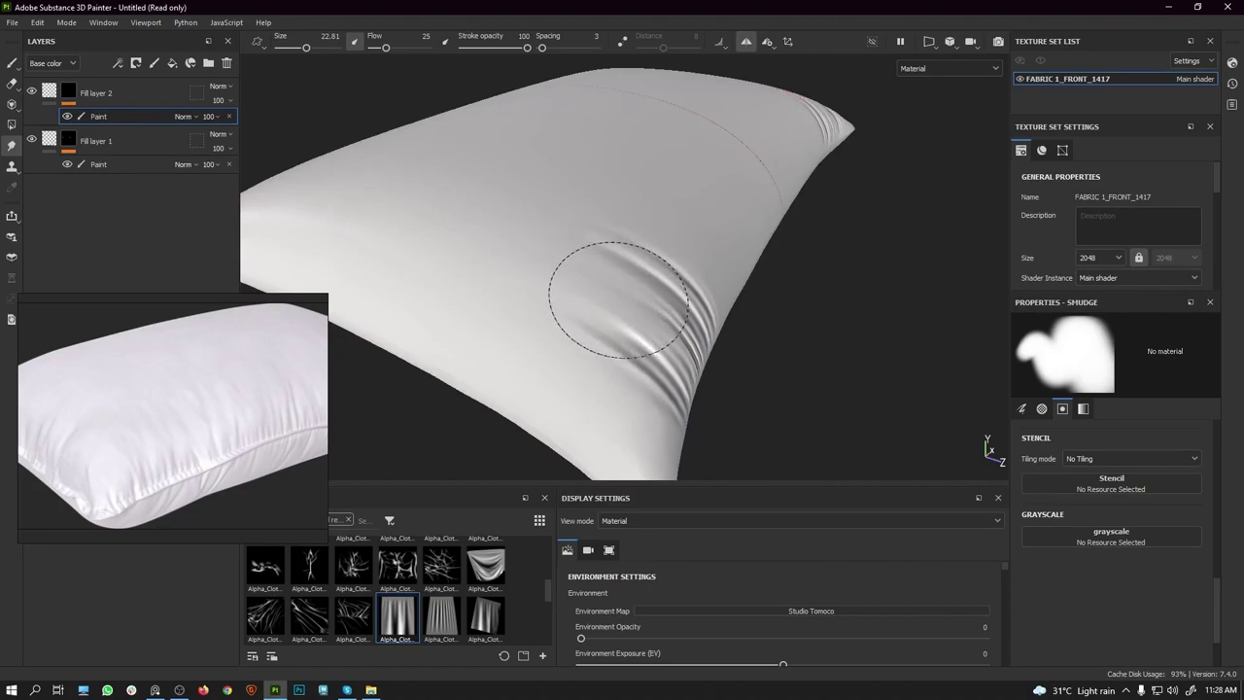
mouse_move(694, 291)
left_mouse_down("alt")
mouse_move(583, 282)
mouse_move(633, 278)
left_mouse_up("alt")
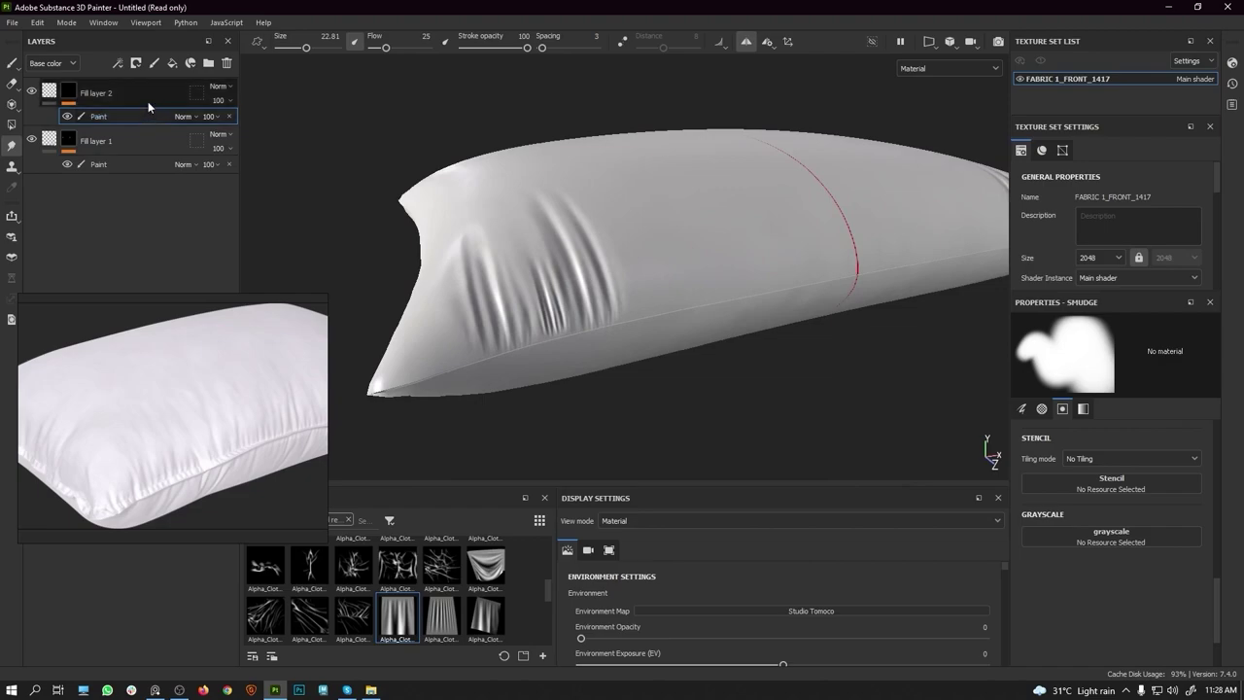
Step: Rename Fill layer 2 as "small wrinkles" and Fill layer 1 as "big wrinkles"
double_click(113, 92)
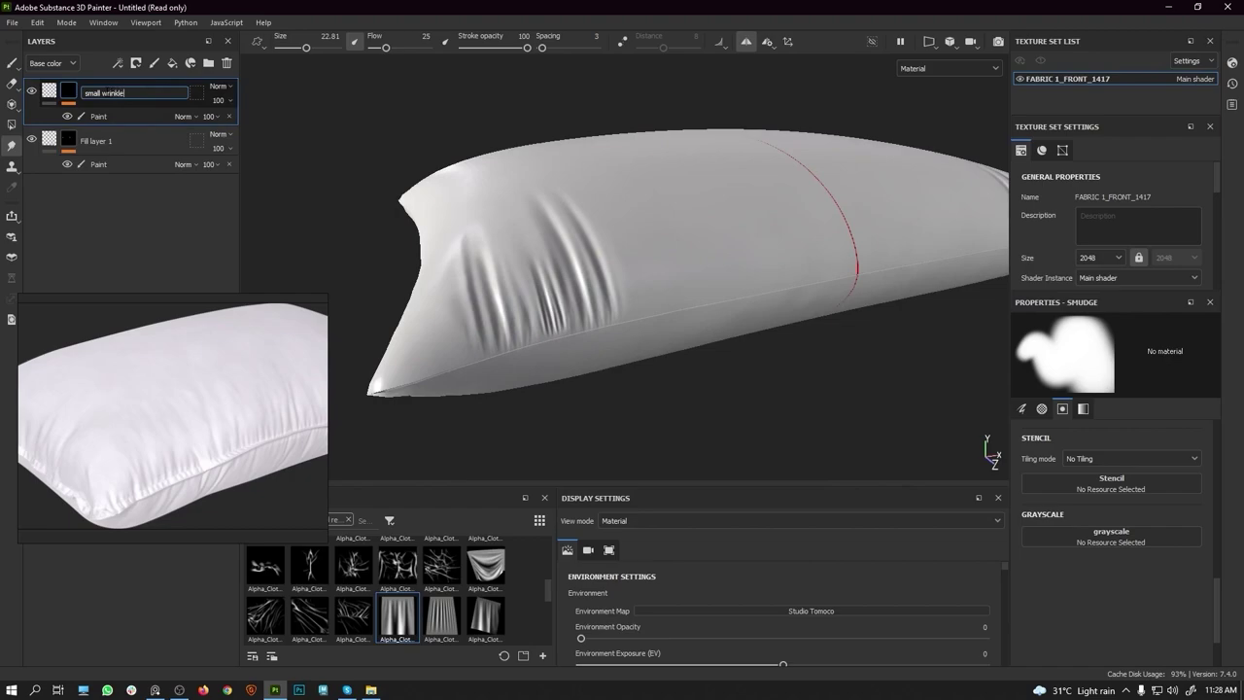
double_click(97, 141)
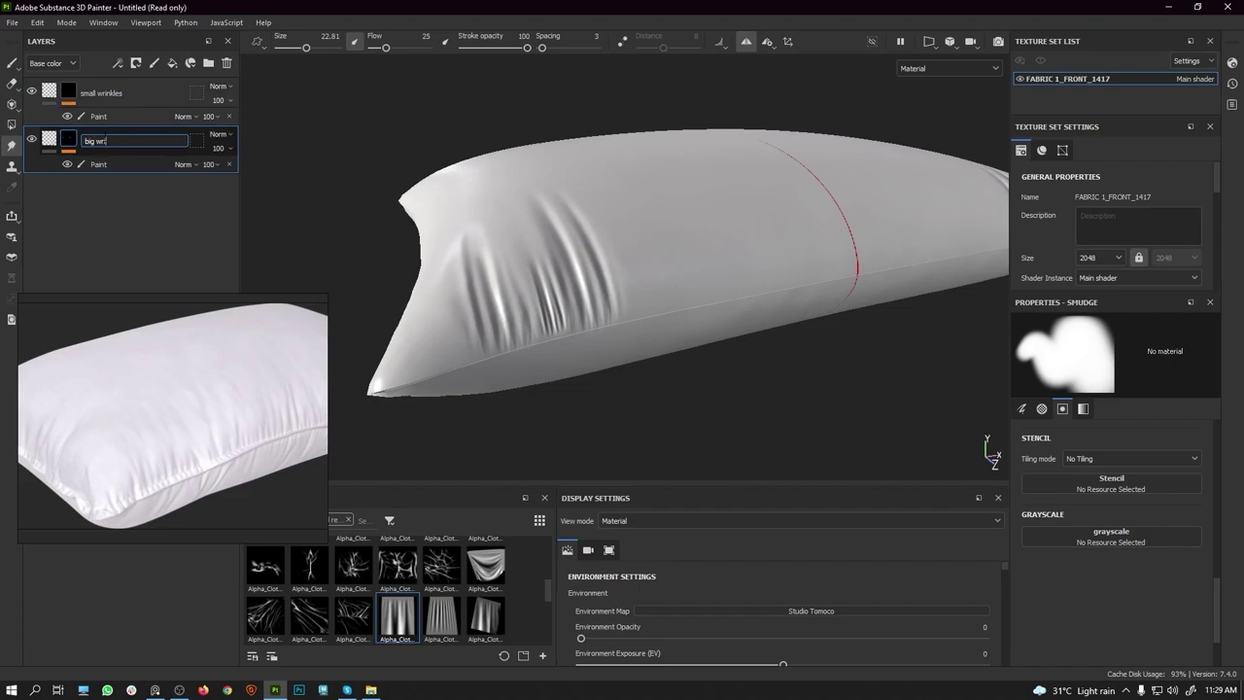
key("Return")
Step: Select the paint effect of the big wrinkles layer and set the Smudge brush size to 28.39
scroll(694, 260, "down", 5)
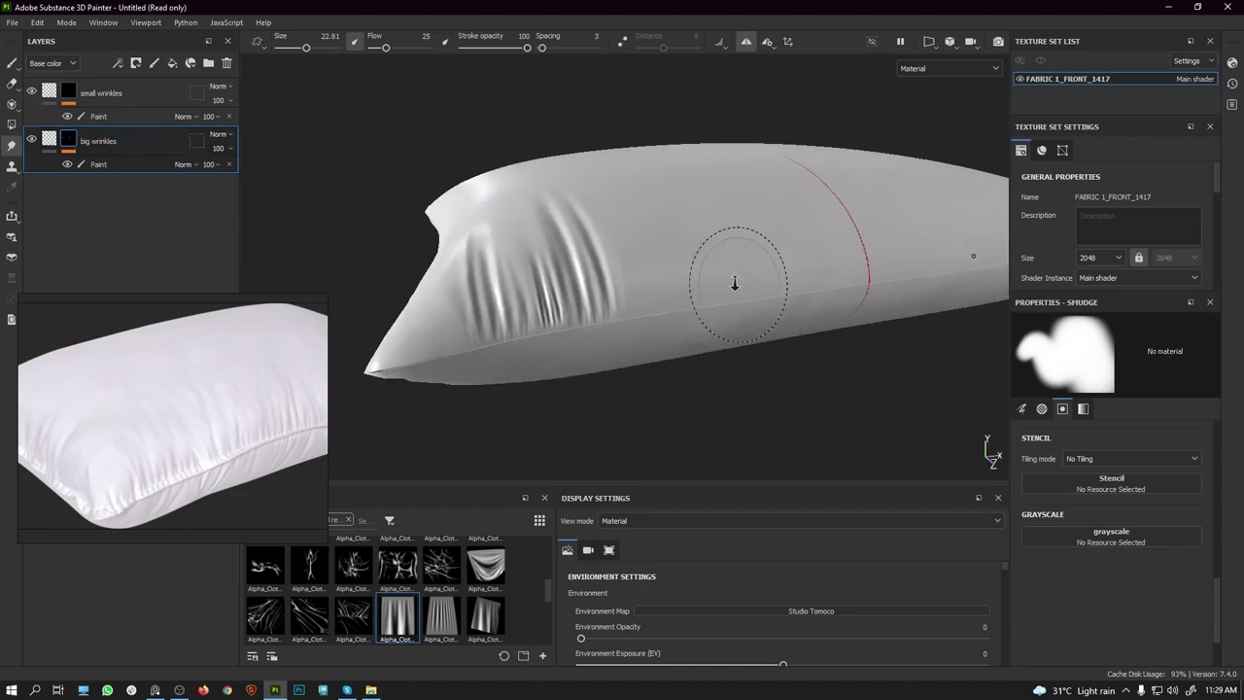
left_click(122, 165)
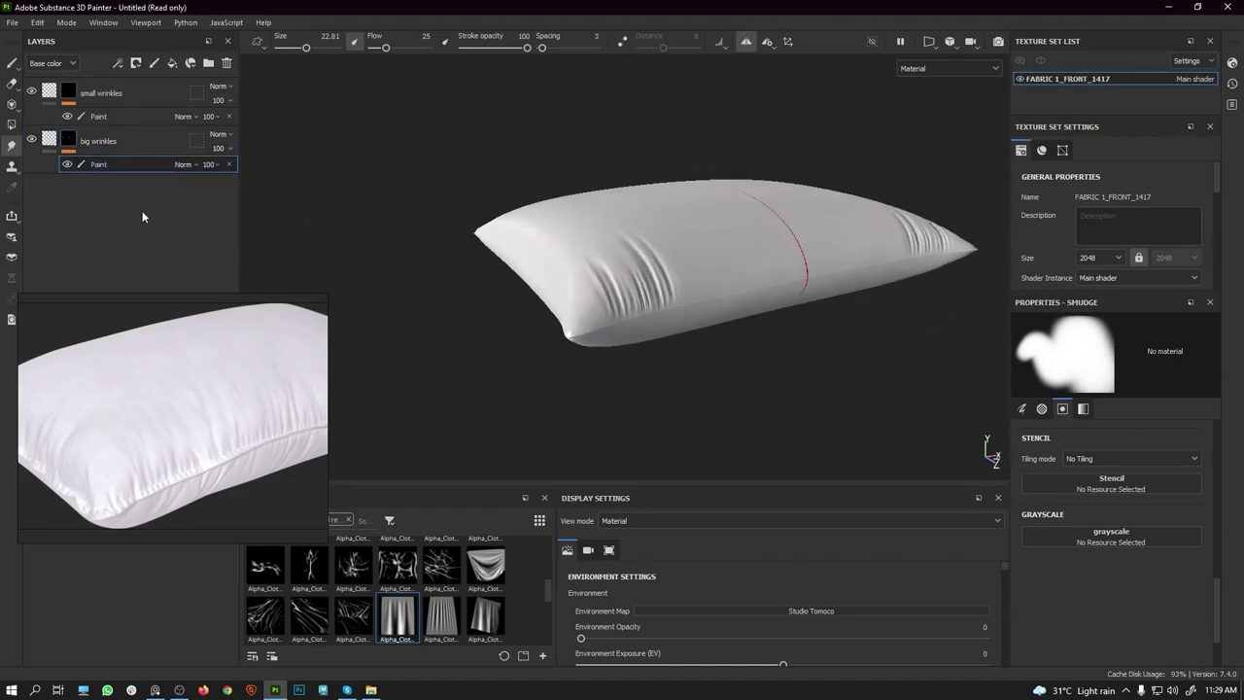
left_click_drag(718, 241, 766, 273, "alt")
right_click_drag(766, 273, 678, 305, "alt")
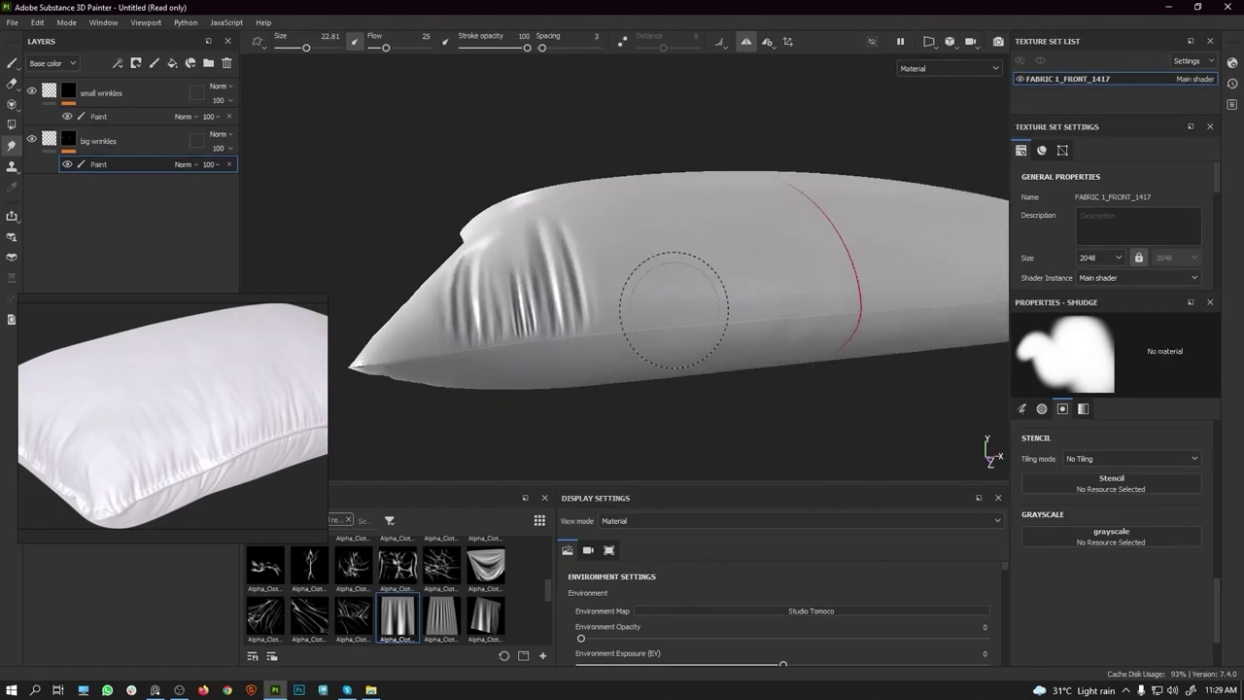
left_click_drag(677, 305, 694, 311, "alt")
right_click(694, 311)
left_click_drag(786, 376, 794, 377)
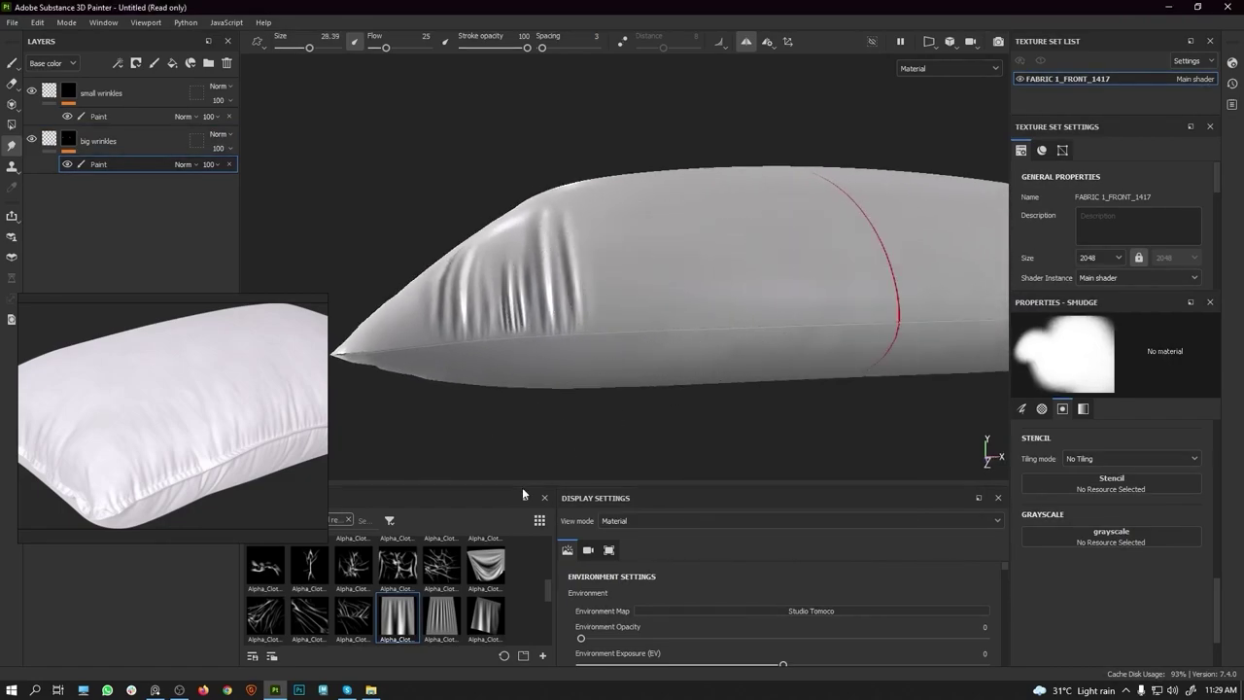
Step: Stamp another Alpha_Cloth_vol2_5 fold group toward the pillow's middle at brush size 29.3 and smudge its edges
left_click(13, 65)
right_click(640, 307)
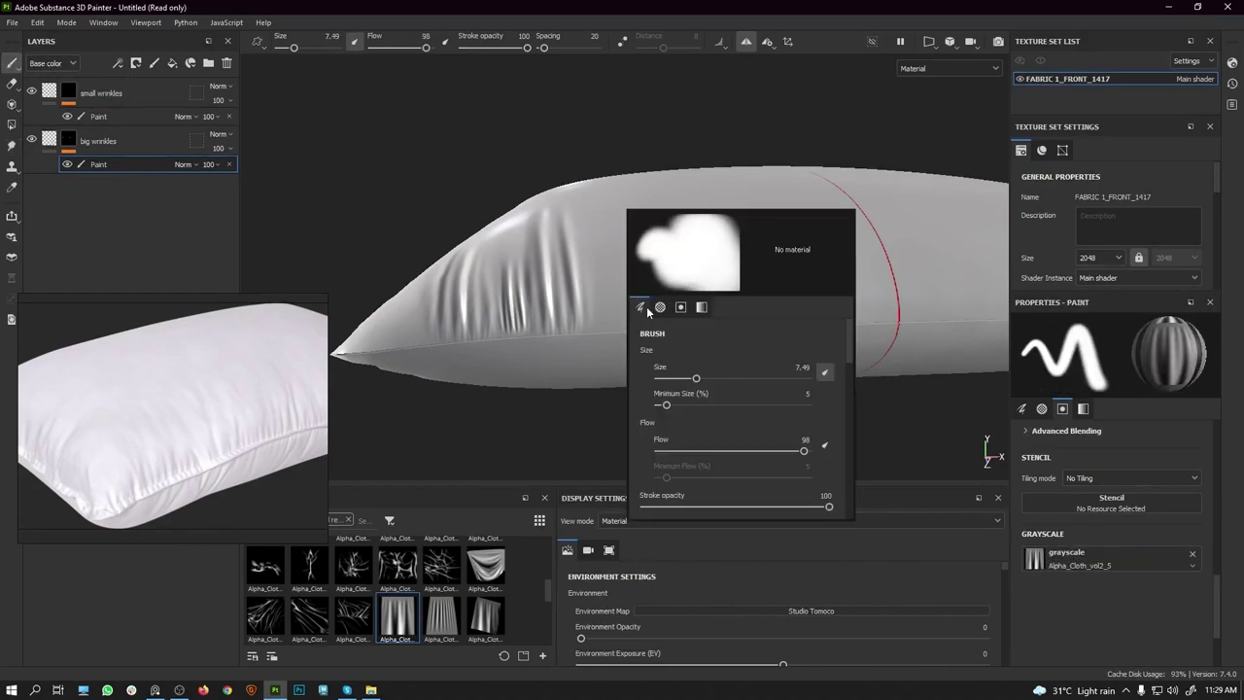
left_click_drag(714, 378, 733, 372)
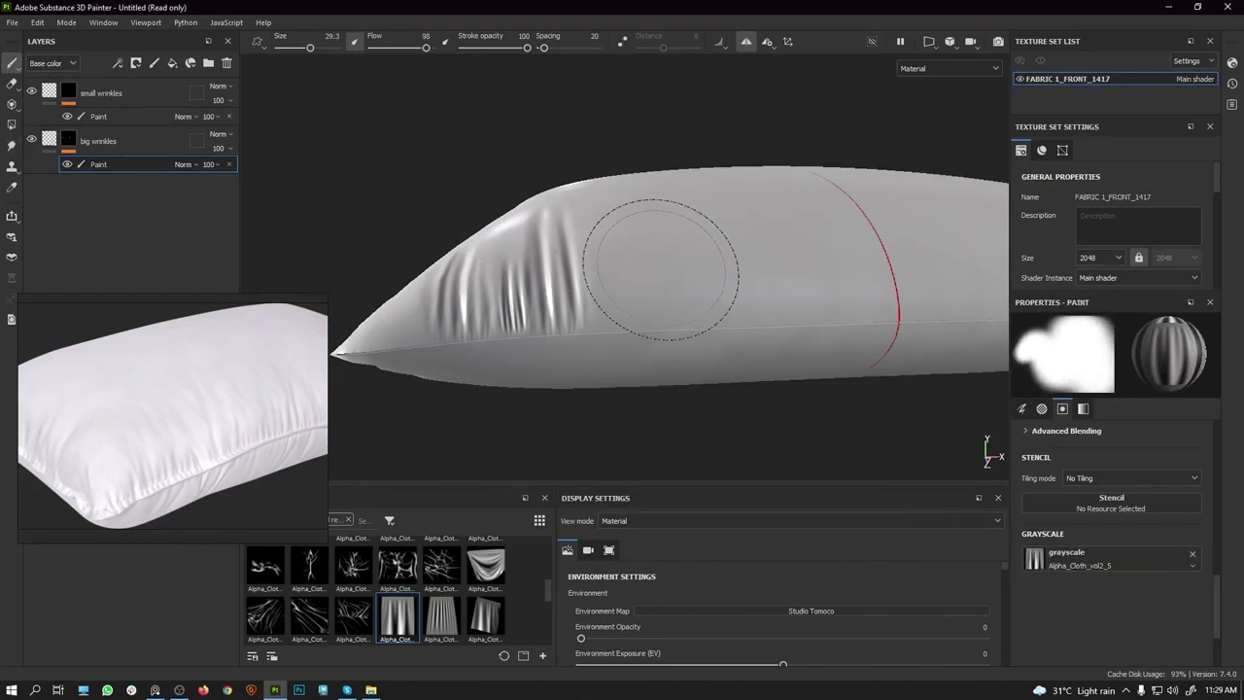
mouse_move(738, 282)
left_mouse_down("alt")
mouse_move(800, 321)
mouse_move(744, 298)
left_mouse_up("alt")
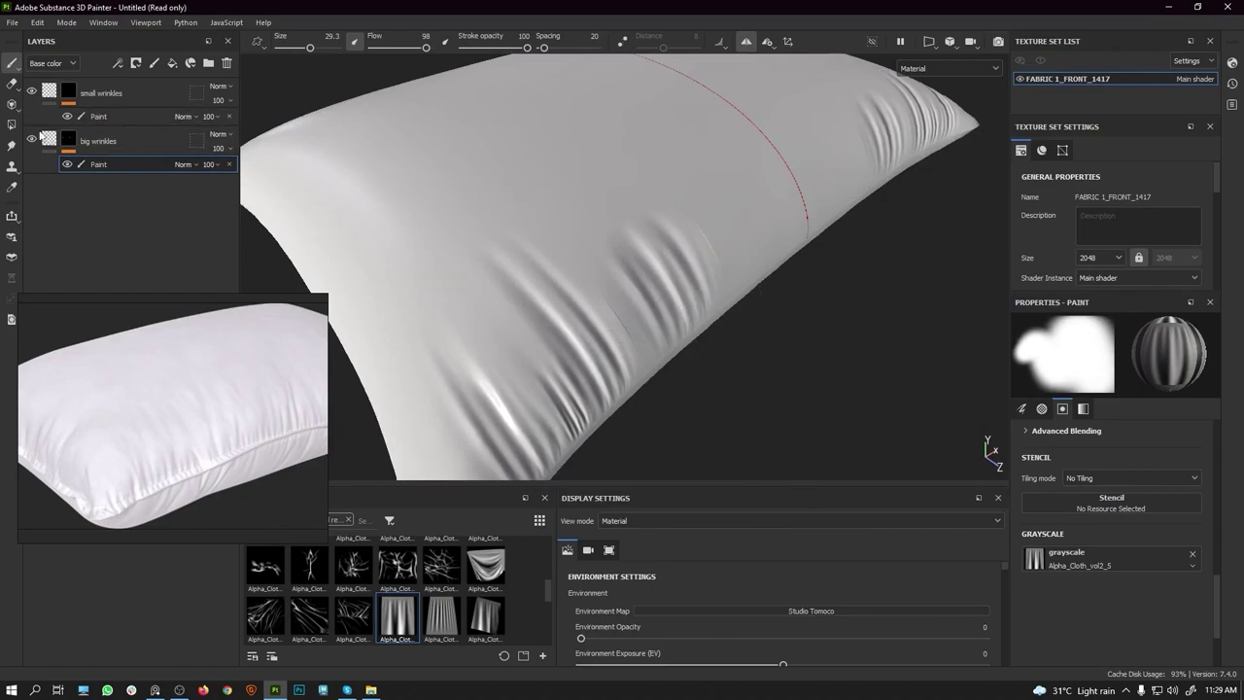
left_click(12, 146)
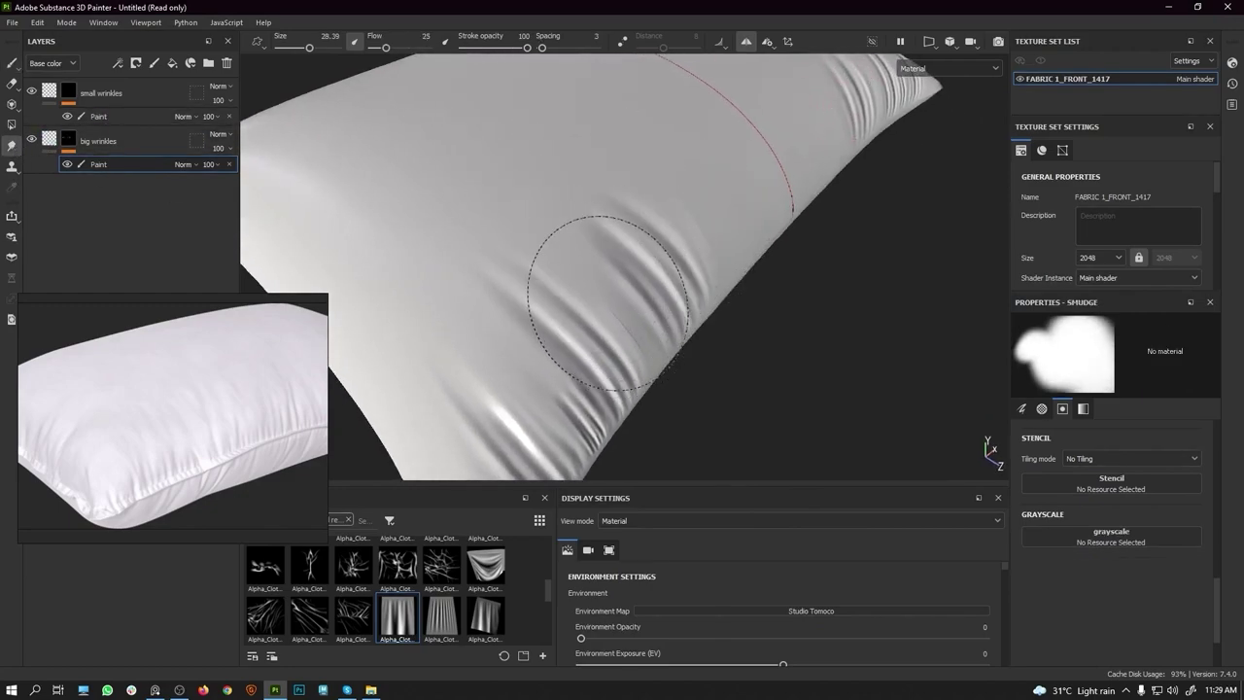
mouse_move(576, 171)
left_mouse_down()
mouse_move(694, 191)
mouse_move(561, 208)
mouse_move(541, 139)
mouse_move(733, 220)
left_mouse_up()
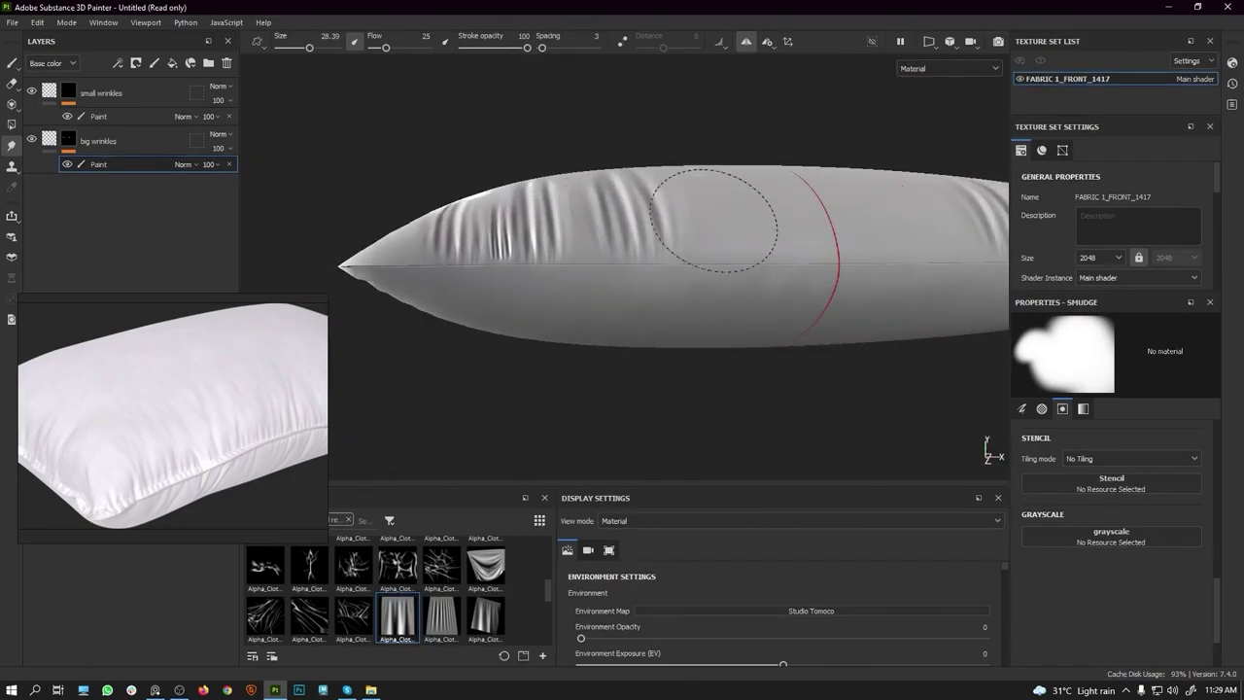
Step: Set up the Paint brush on the small wrinkles mask with size 14.11 and alpha 7 as its grayscale
left_click(102, 117)
left_click(12, 63)
mouse_move(736, 292)
left_mouse_down("alt")
mouse_move(811, 301)
mouse_move(528, 263)
left_mouse_up("alt")
right_click(692, 336)
left_click_drag(692, 335, 670, 335)
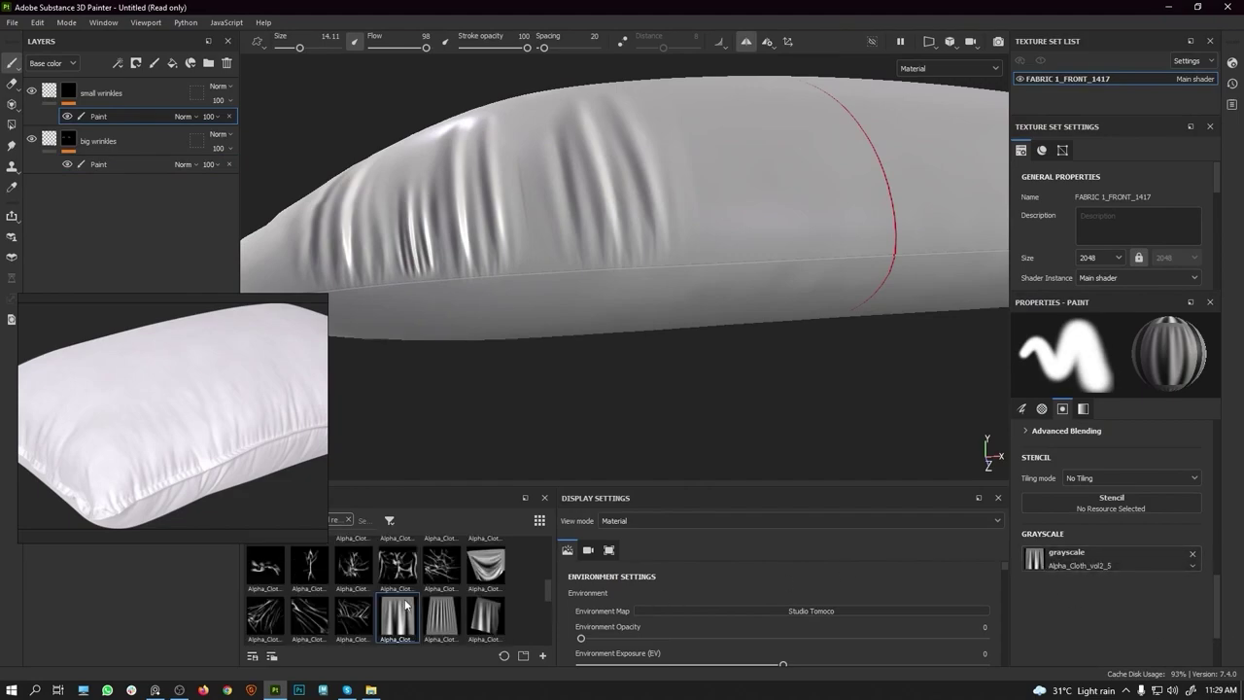
scroll(402, 606, "up", 2)
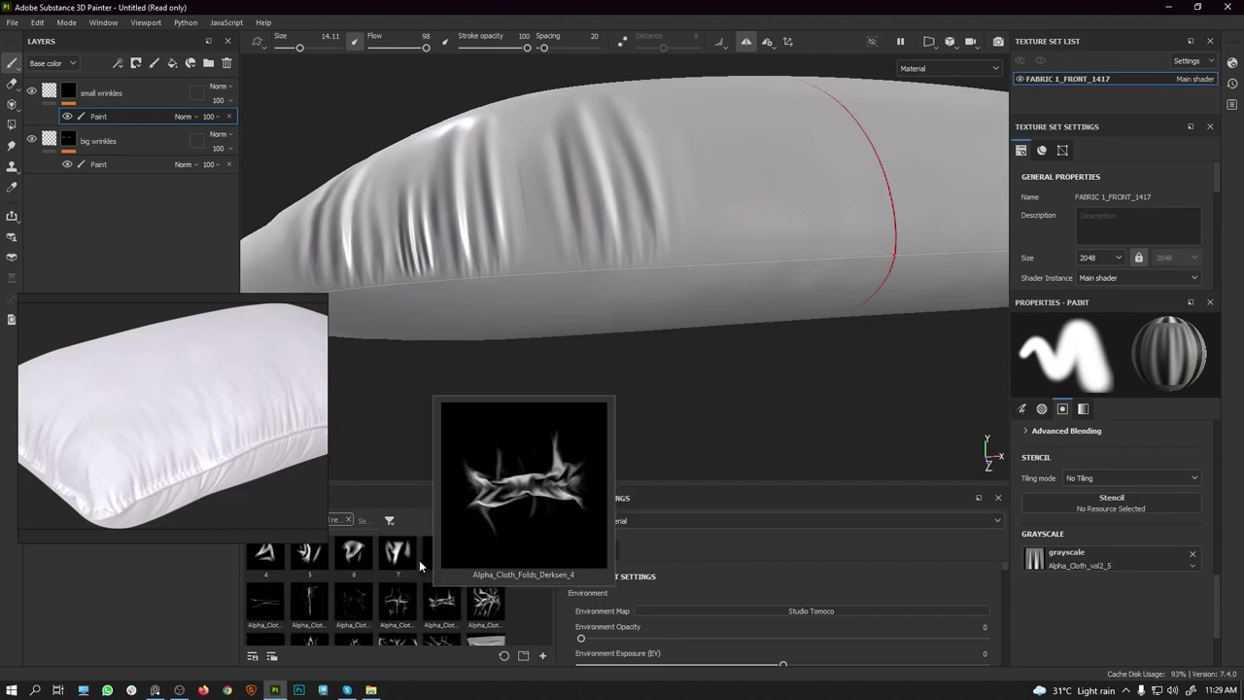
mouse_move(403, 562)
left_click_drag(397, 558, 1096, 569)
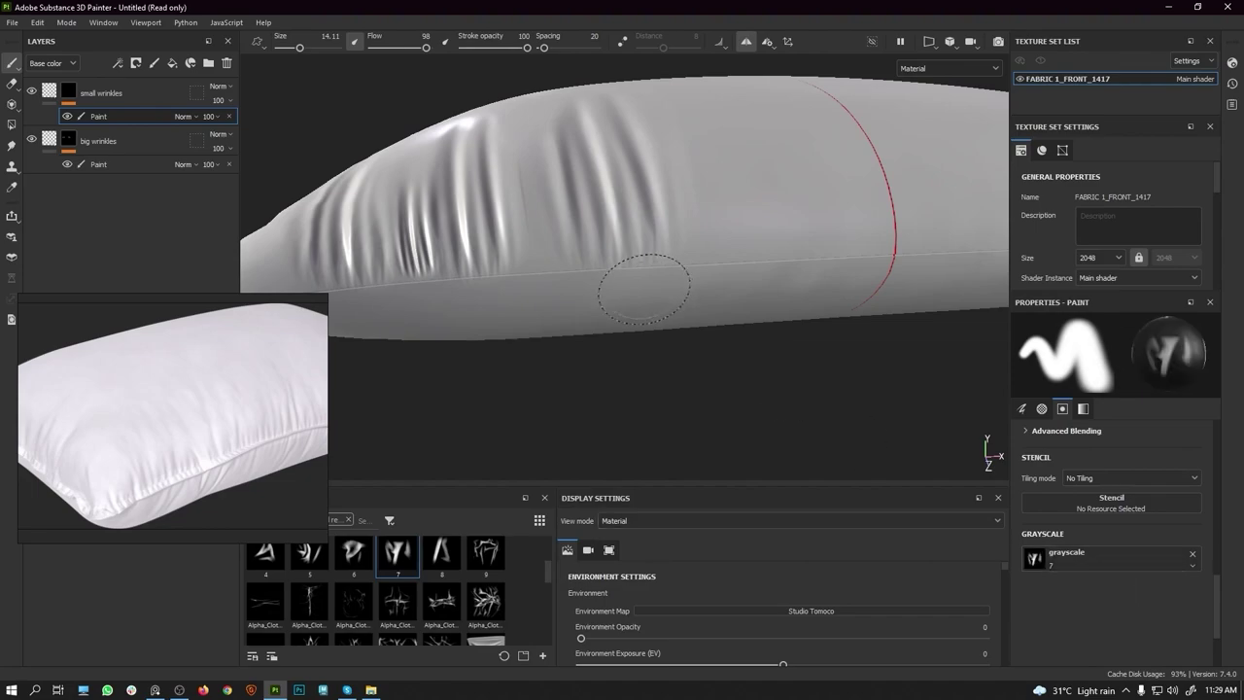
Step: Stamp an alpha 7 fold at brush size 10.54 near the seam, between the two larger fold groups
right_click(545, 234)
left_click_drag(616, 328, 603, 325)
left_click(539, 244)
key("ctrl+z")
right_click(531, 247)
left_click(546, 238)
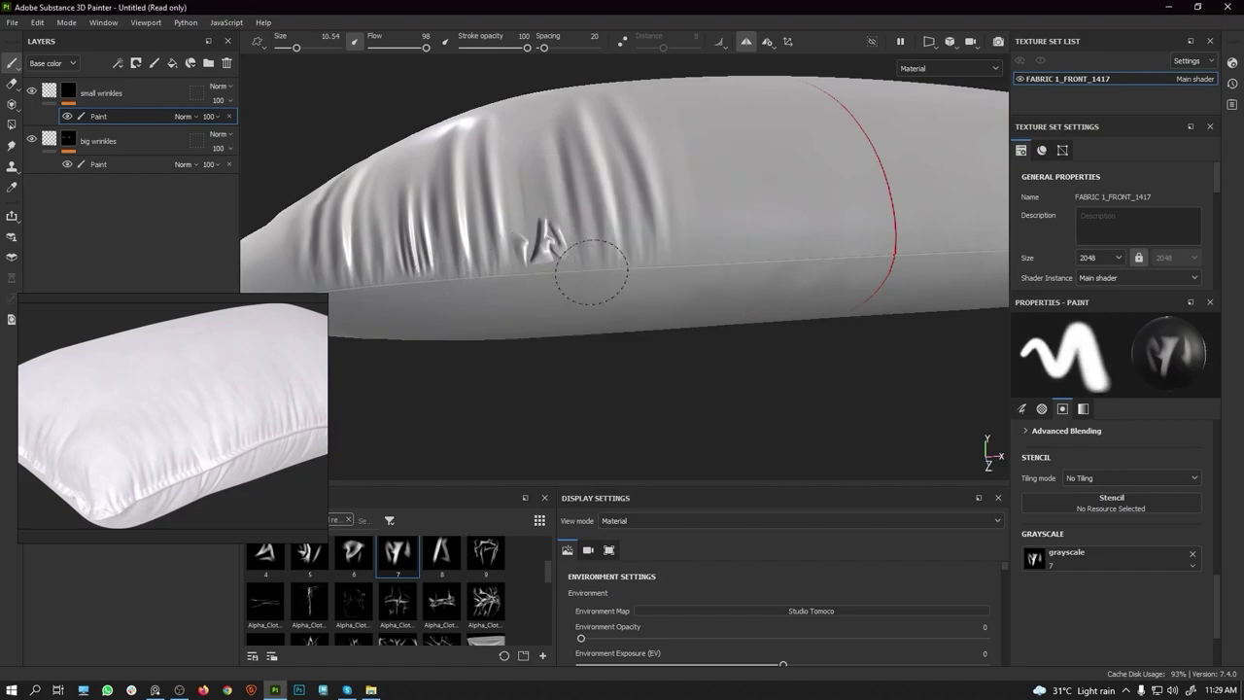
Step: Smudge the stamped alpha 7 fold upward to blend it into the surrounding folds
left_click(16, 147)
left_click_drag(642, 291, 665, 323, "alt")
left_click_drag(573, 277, 557, 197)
mouse_move(572, 239)
left_mouse_down()
mouse_move(547, 191)
mouse_move(574, 118)
left_mouse_up()
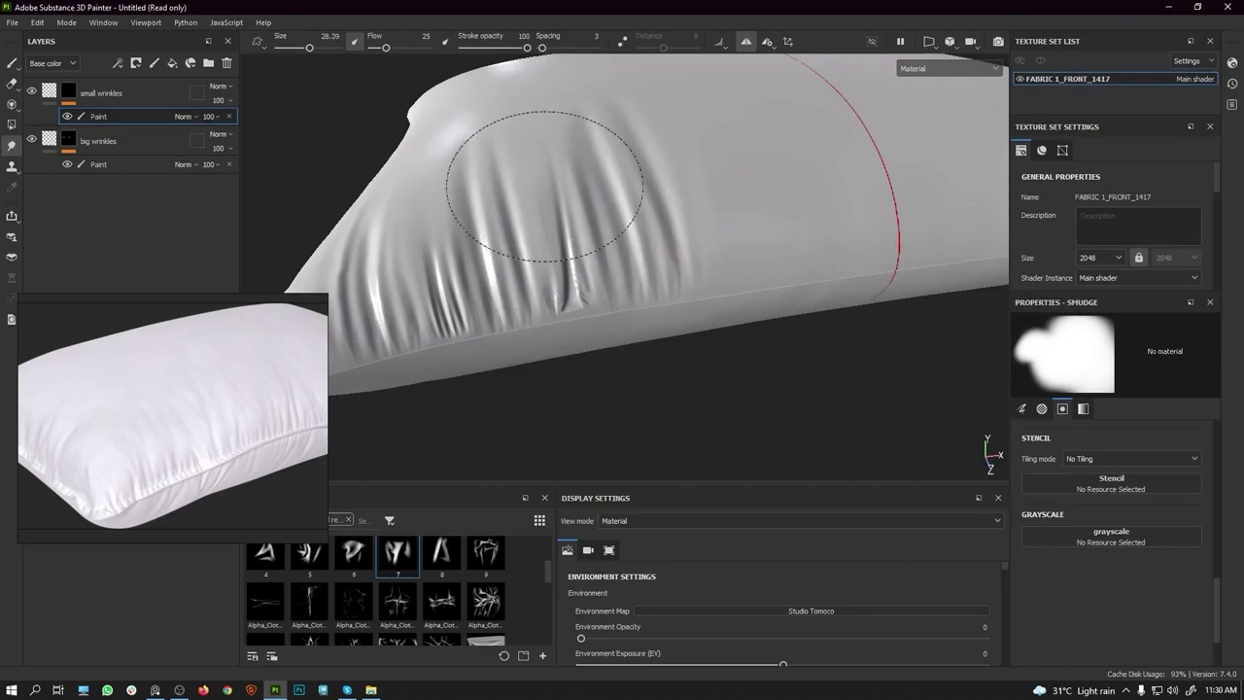
left_click_drag(585, 183, 559, 117, "alt")
left_click_drag(573, 291, 687, 296, "alt")
Step: Set the Smudge brush size to 21.61 and smooth the rest of the small fold near the seam
right_click(687, 296)
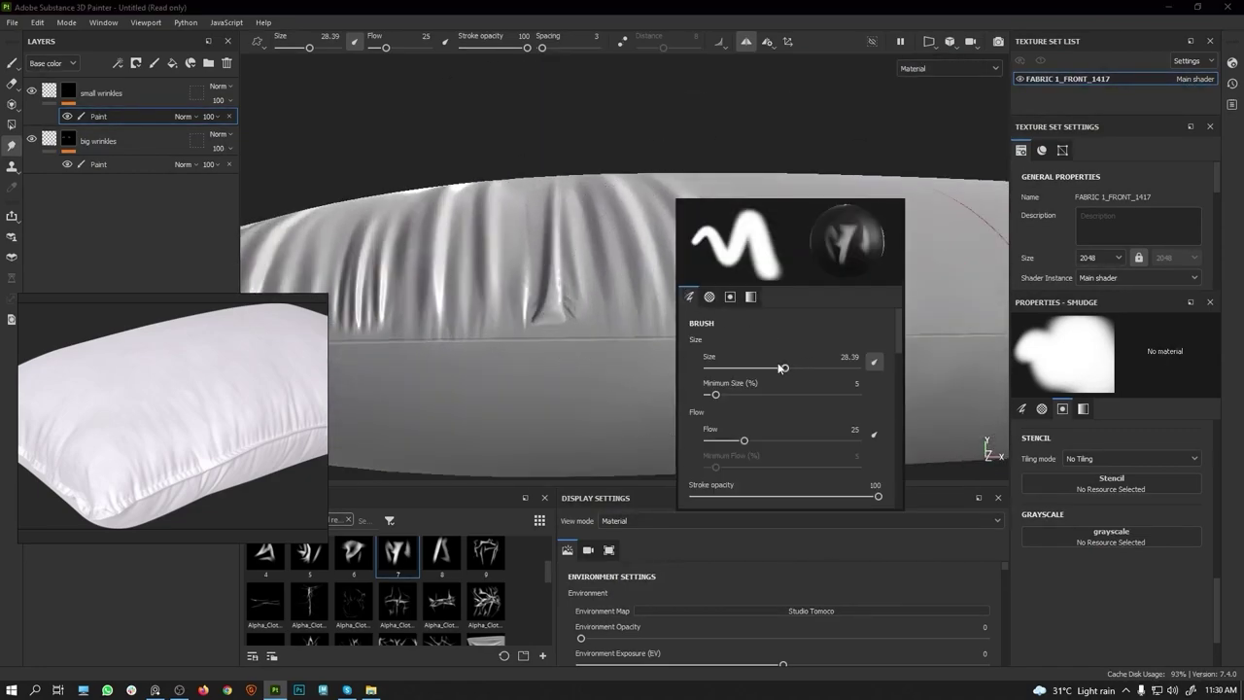
left_click_drag(782, 368, 775, 368)
mouse_move(583, 341)
left_mouse_down()
mouse_move(579, 355)
mouse_move(580, 334)
left_mouse_up()
left_click_drag(564, 258, 667, 319)
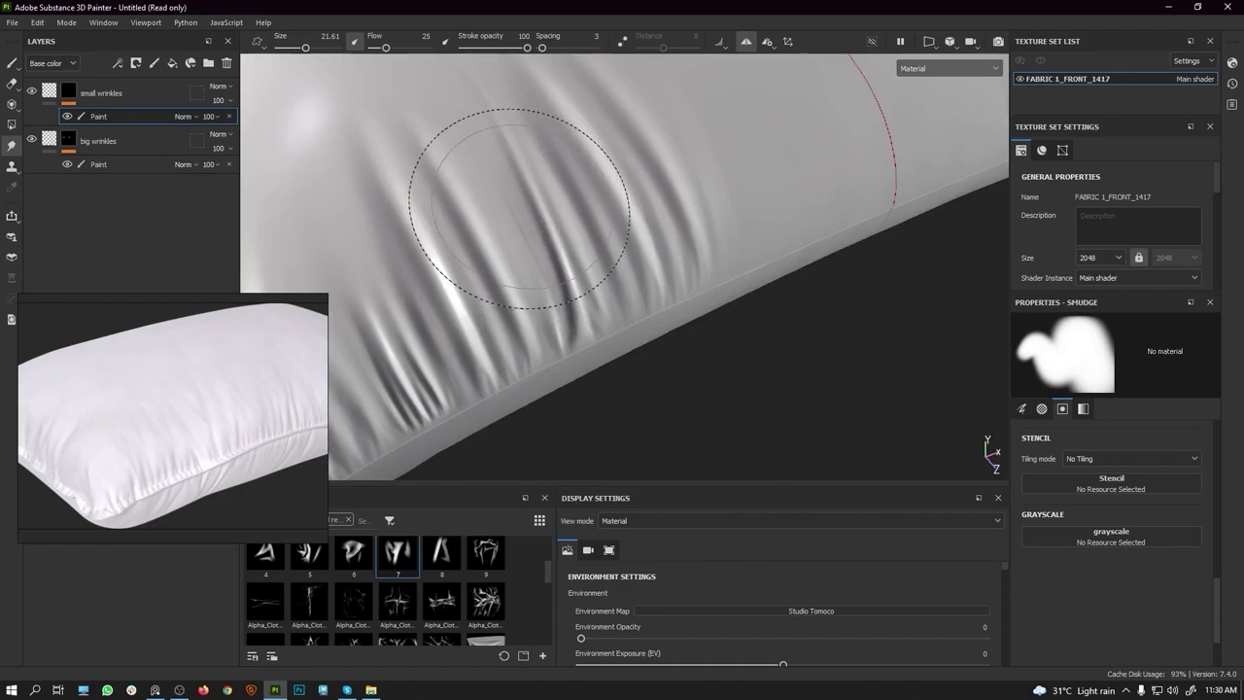
Step: Examine the blended folds up close and across the whole pillow from several angles
left_click_drag(682, 245, 865, 243, "alt")
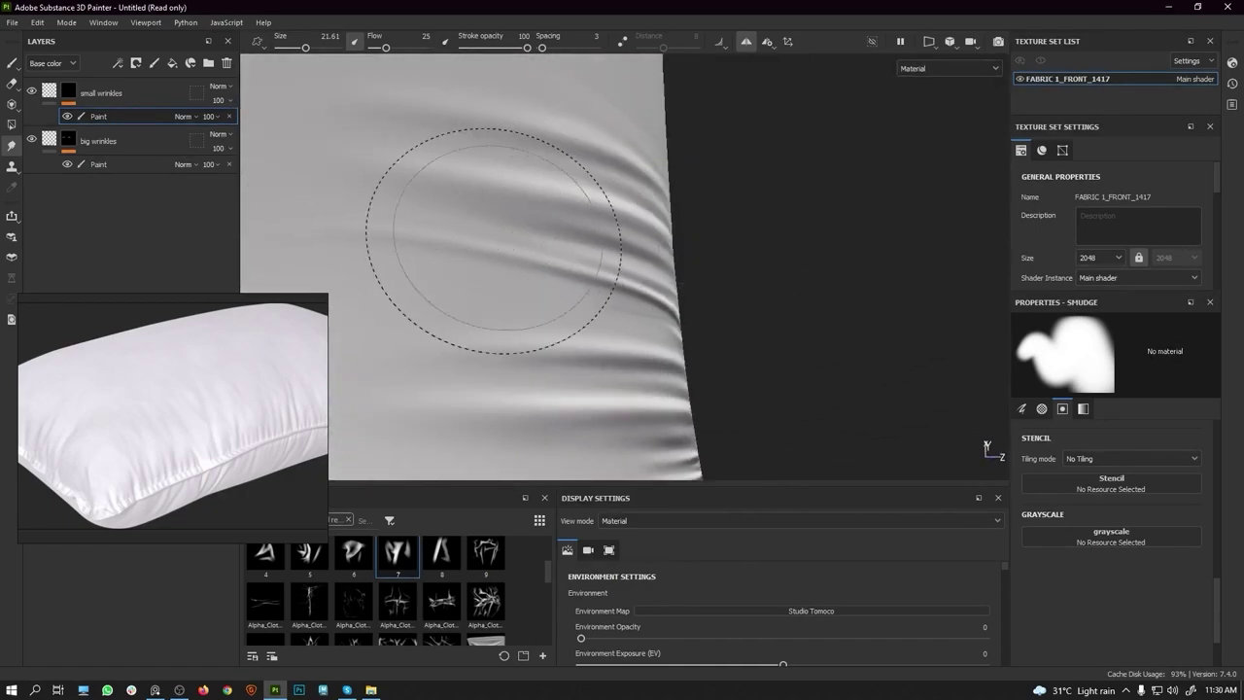
left_click_drag(417, 223, 705, 294, "alt")
right_click_drag(705, 294, 755, 258, "alt")
right_click_drag(756, 259, 563, 221, "alt")
mouse_move(642, 234)
left_mouse_down("alt")
mouse_move(703, 252)
mouse_move(696, 243)
left_mouse_up("alt")
mouse_move(670, 233)
right_mouse_down("alt")
mouse_move(691, 214)
mouse_move(667, 186)
right_mouse_up("alt")
mouse_move(666, 239)
left_mouse_down("alt")
mouse_move(642, 225)
mouse_move(715, 216)
left_mouse_up("alt")
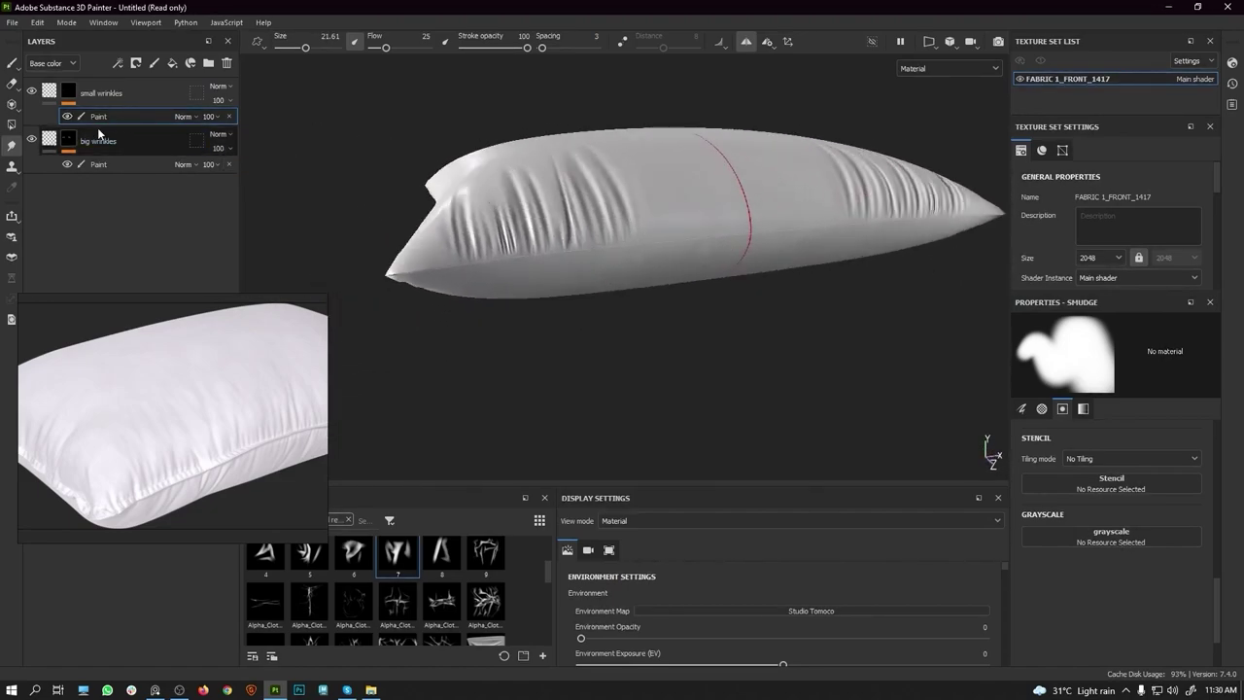
Step: Stamp an Alpha_Cloth_vol2_7 fold group at brush size 17.48 along the seam, beside the existing folds toward the pillow's middle
left_click(12, 64)
scroll(489, 595, "down", 2)
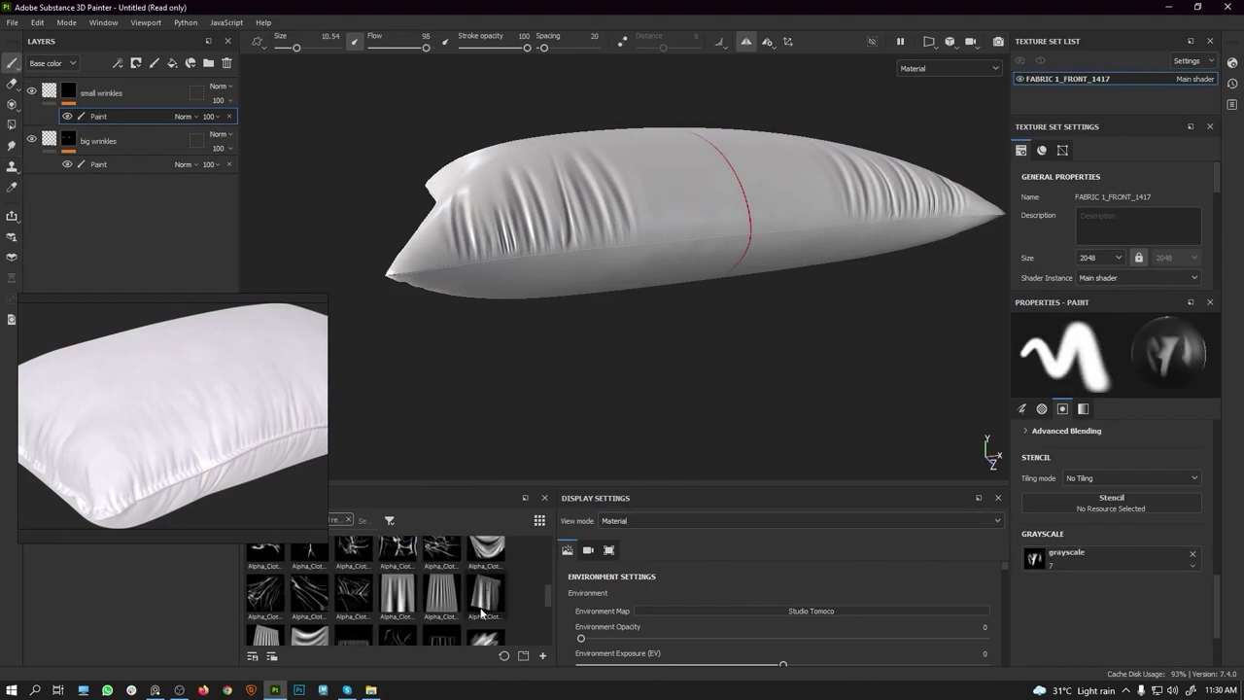
left_click_drag(502, 594, 1085, 563)
left_click_drag(747, 300, 613, 325, "alt")
scroll(650, 277, "up", 4)
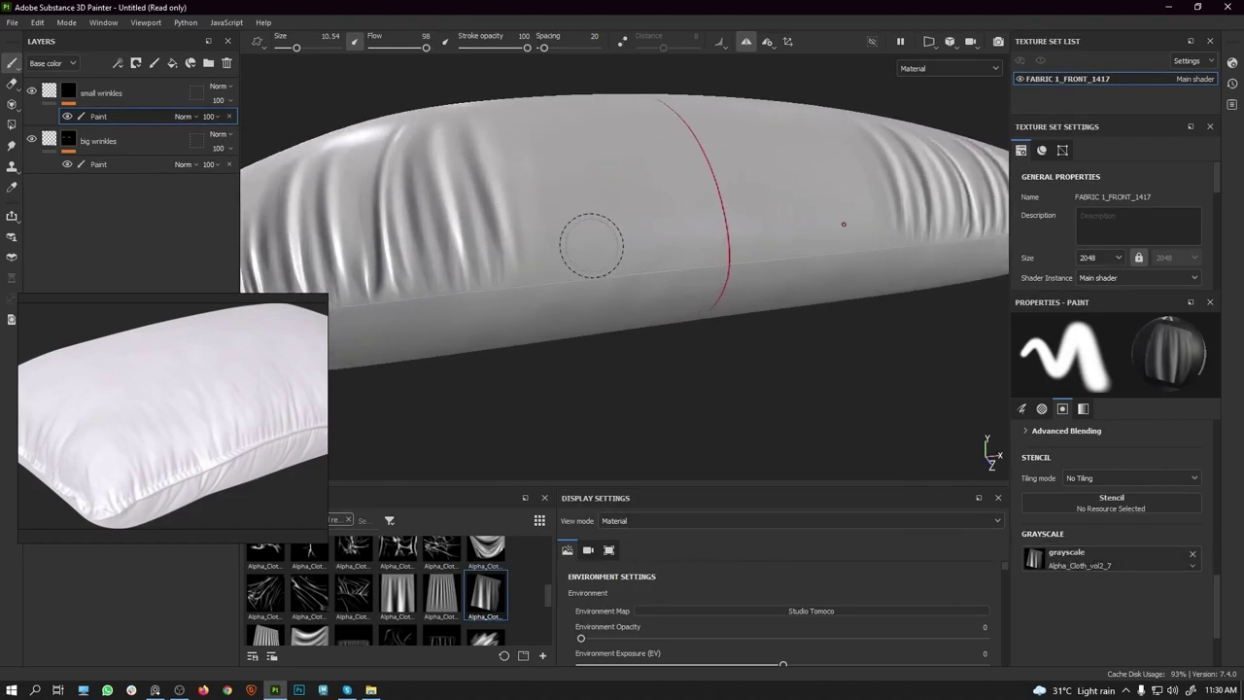
right_click(569, 239)
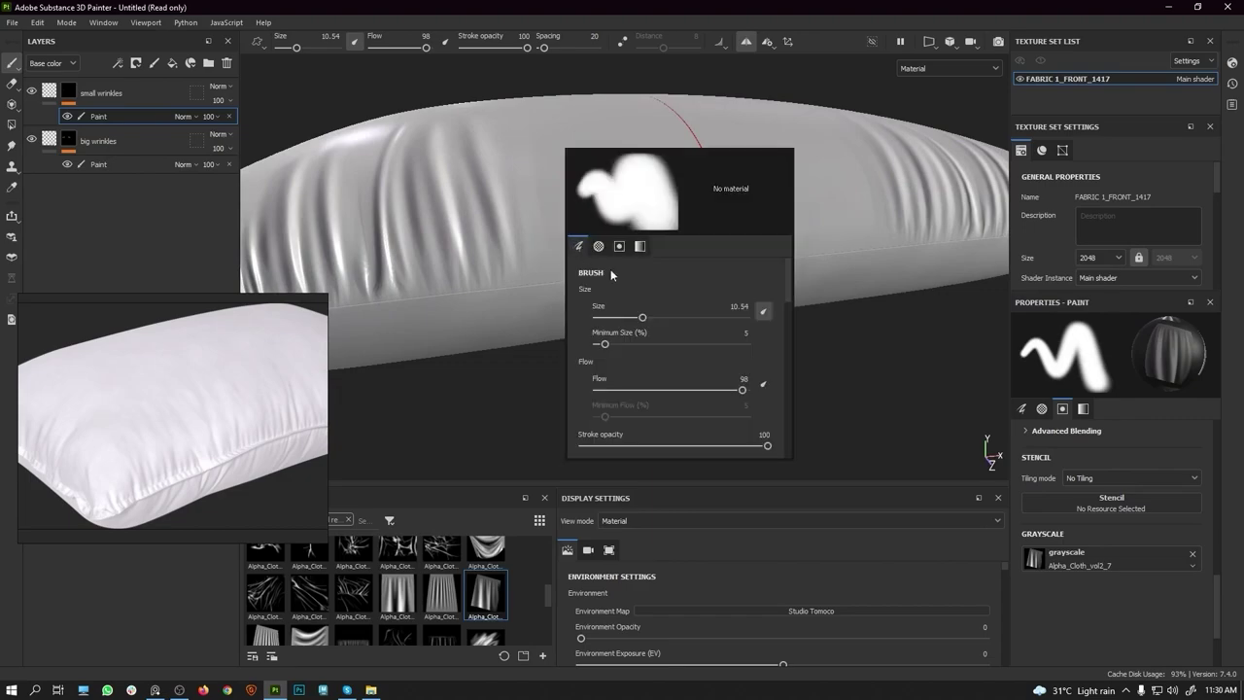
left_click_drag(641, 321, 655, 321)
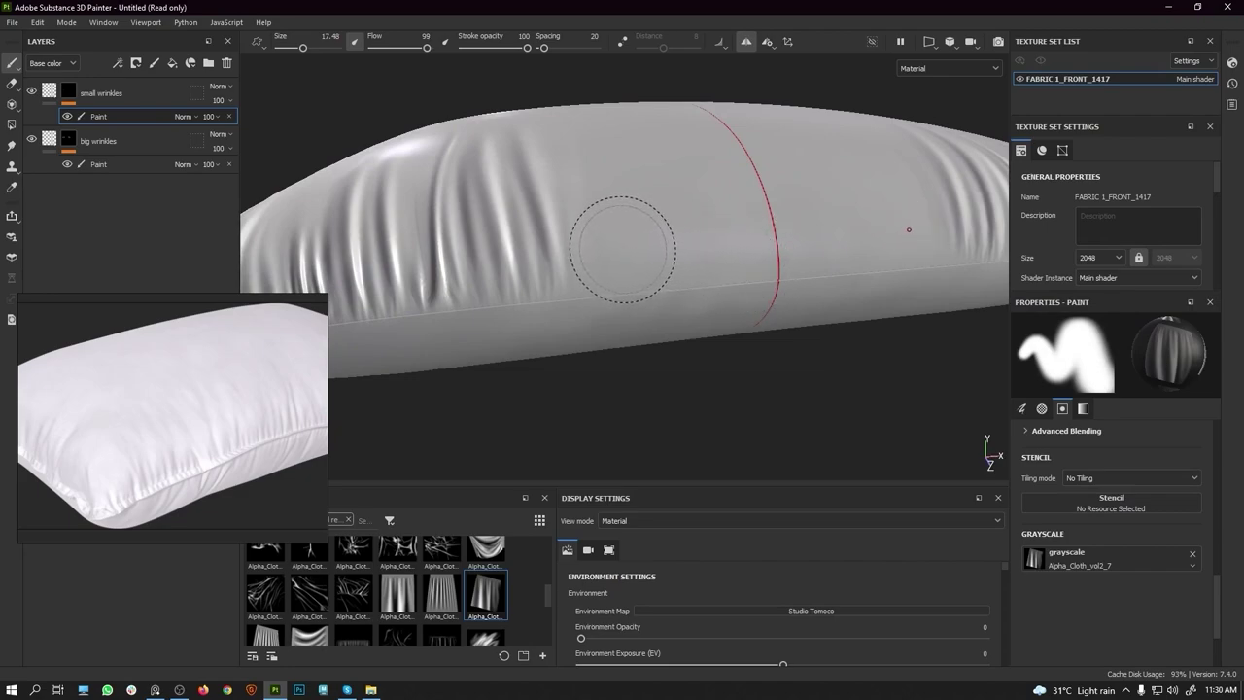
left_click(613, 251)
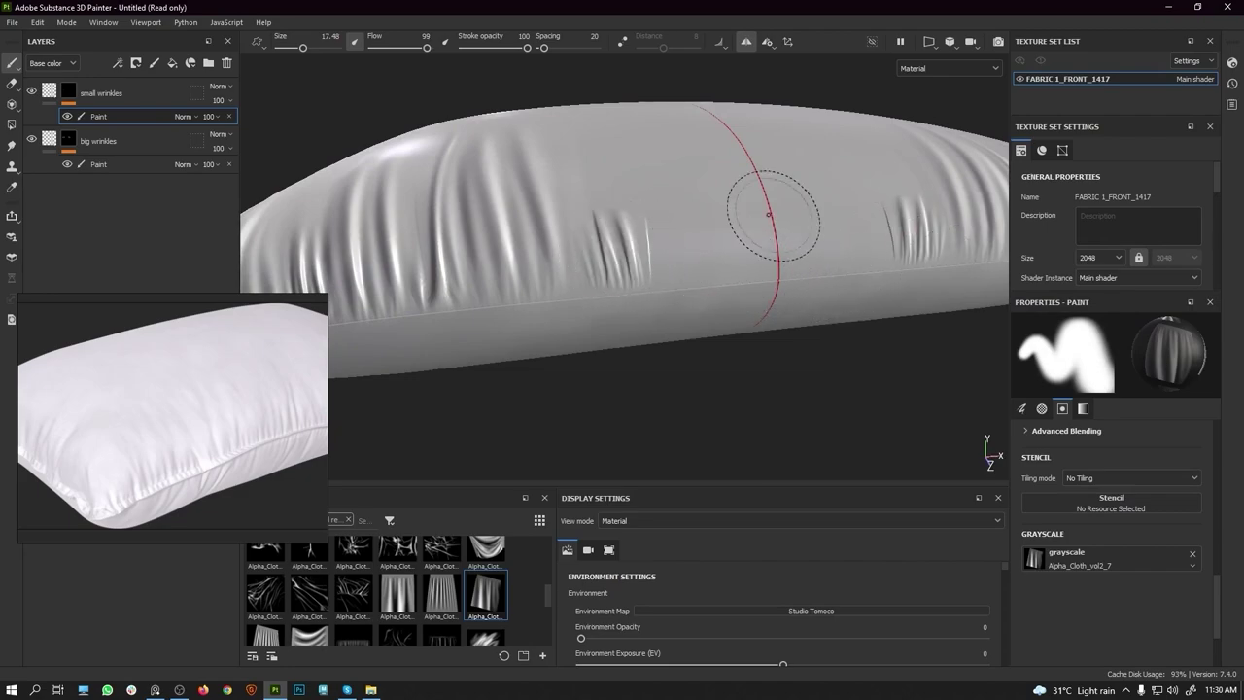
Step: Smudge the edges of the new Alpha_Cloth_vol2_7 fold group into the pillow surface
left_click(13, 146)
mouse_move(680, 234)
left_mouse_down("alt")
mouse_move(703, 239)
mouse_move(605, 216)
left_mouse_up("alt")
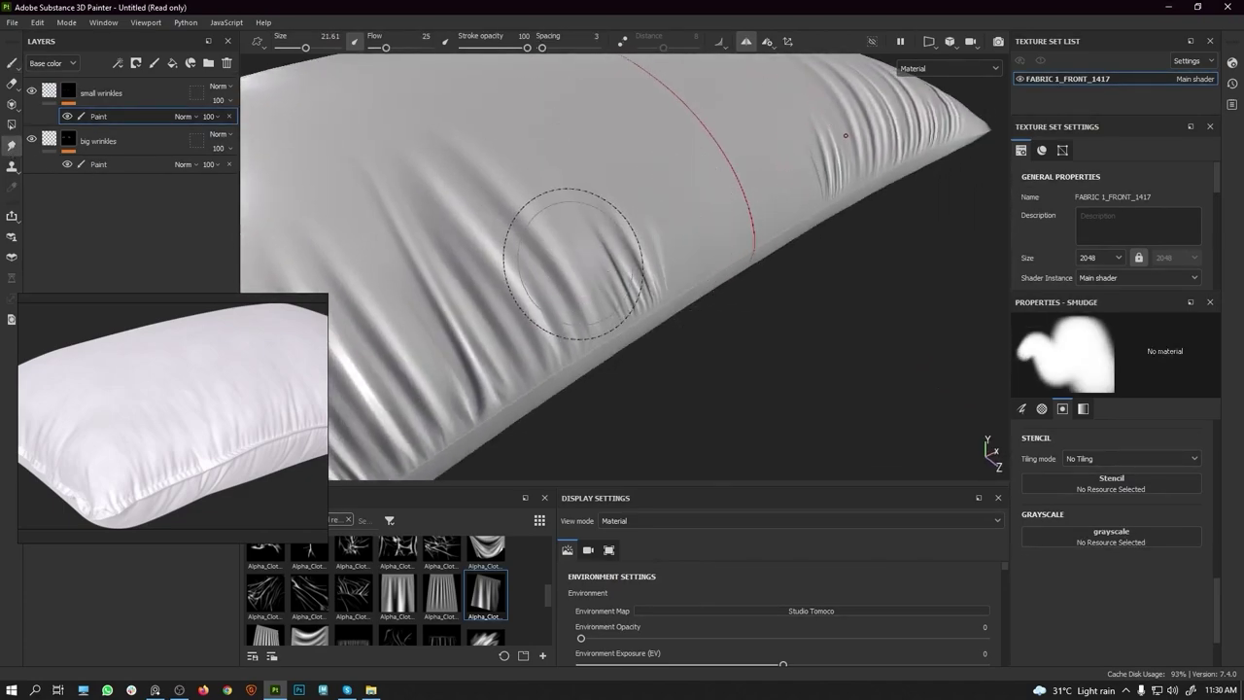
left_click_drag(728, 285, 602, 242, "alt")
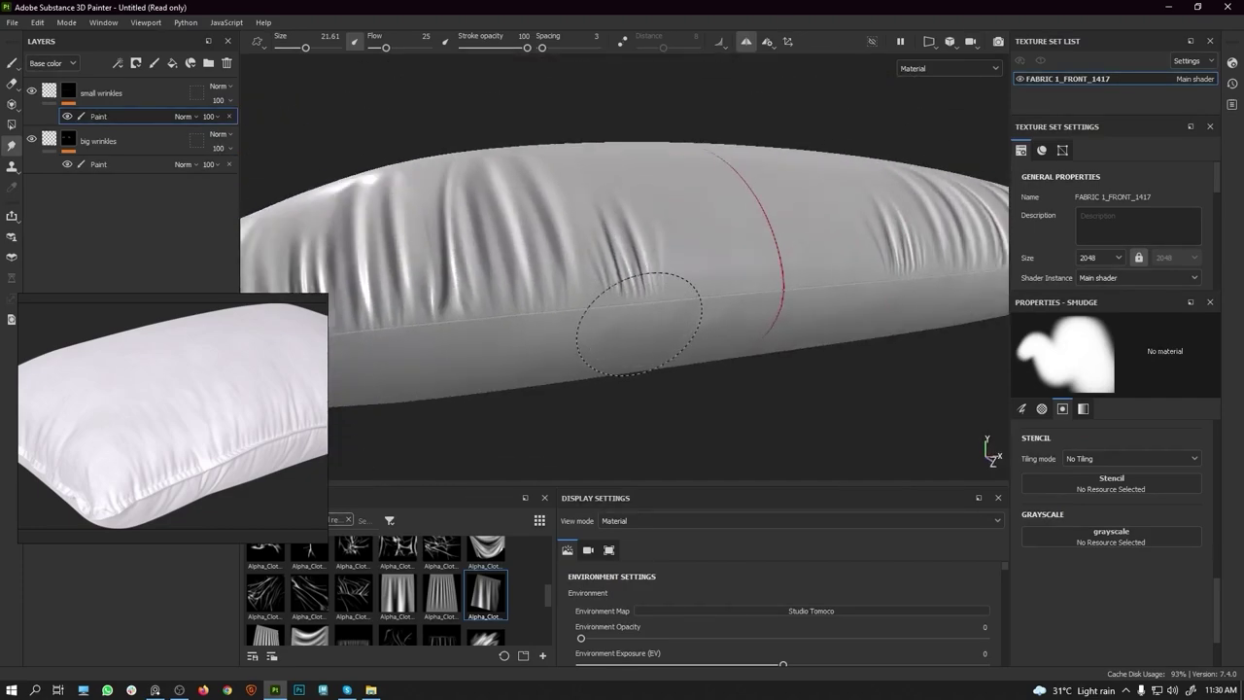
right_click_drag(653, 307, 439, 187, "alt")
left_click_drag(748, 260, 667, 289, "alt")
right_click_drag(666, 289, 833, 255, "alt")
left_click_drag(831, 255, 698, 309, "alt")
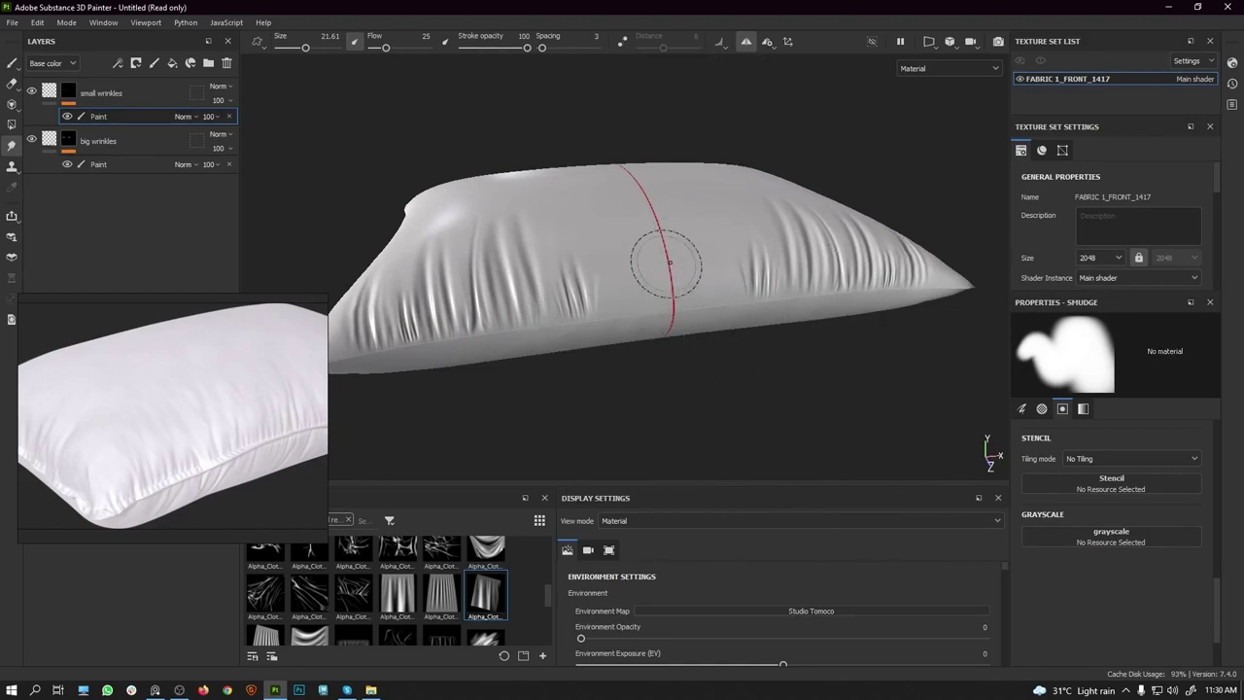
Step: Turn off symmetry and set up the Paint brush on the big wrinkles layer's paint effect
left_click(747, 45)
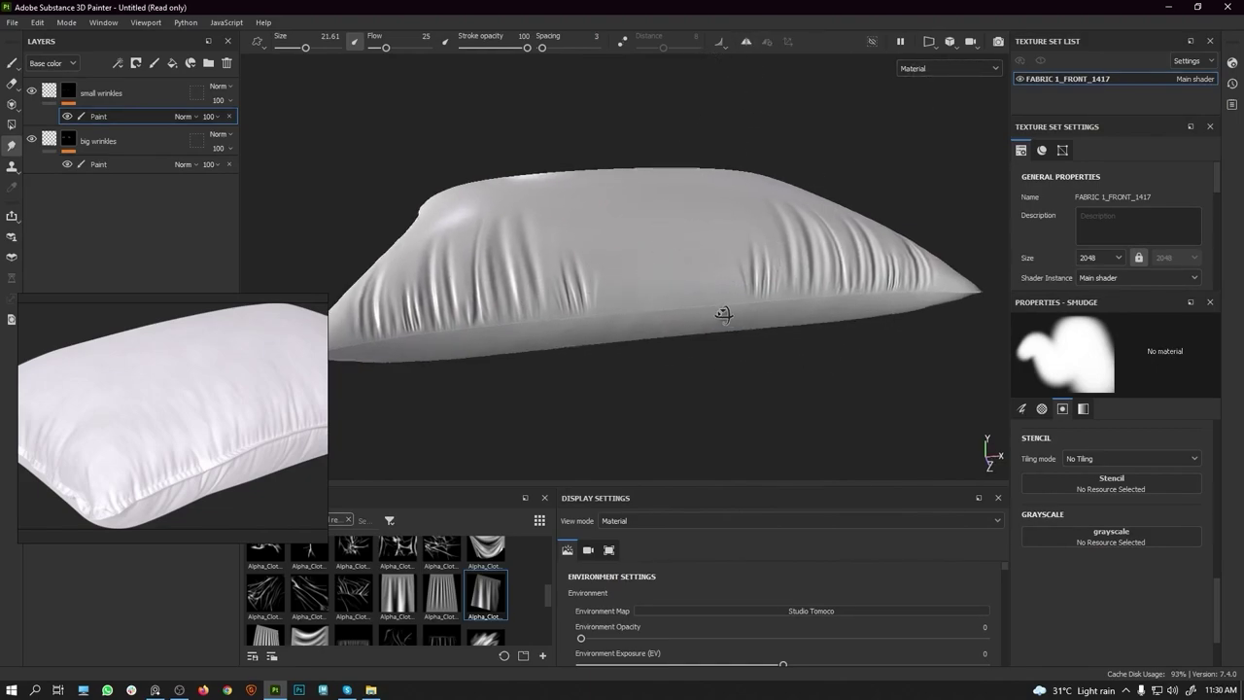
left_click_drag(722, 314, 720, 289, "alt")
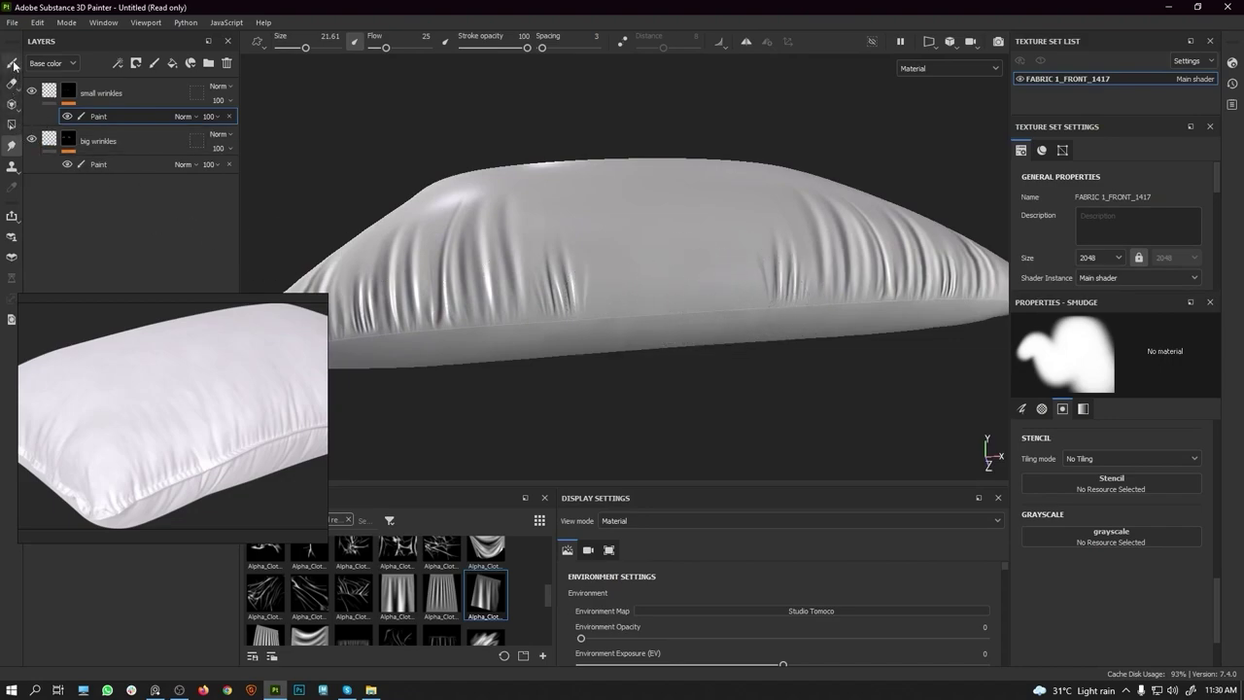
left_click(115, 165)
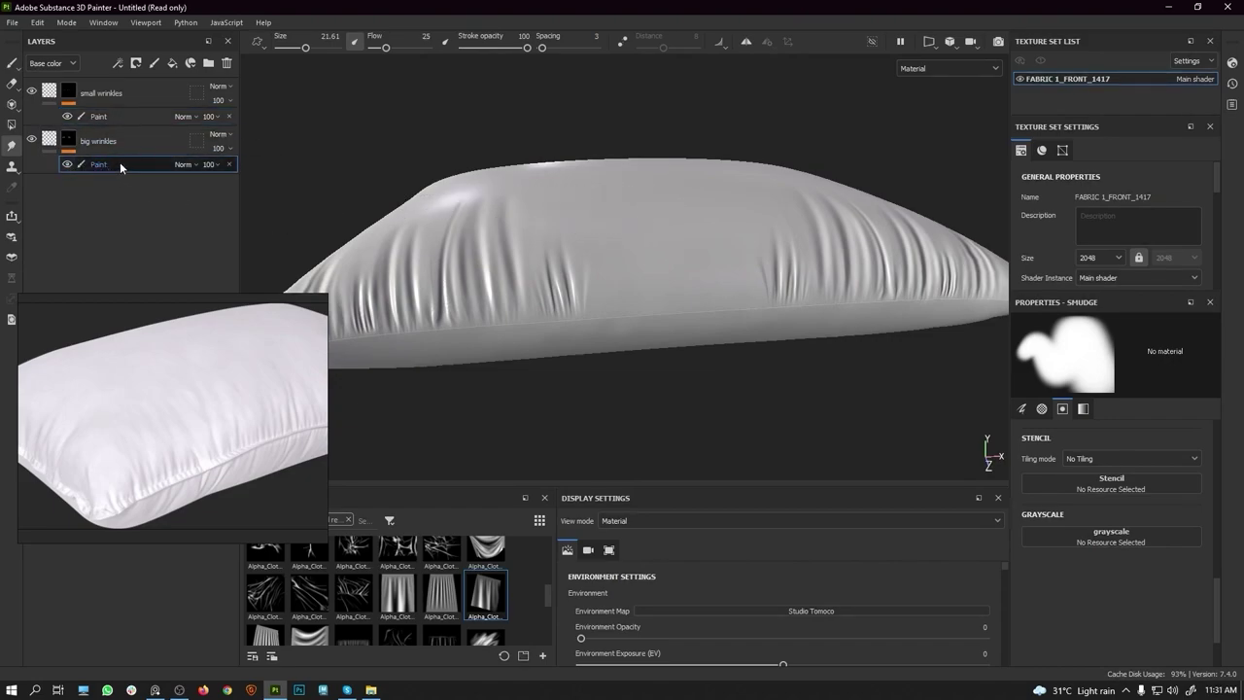
left_click_drag(643, 243, 628, 262, "alt")
left_click(12, 62)
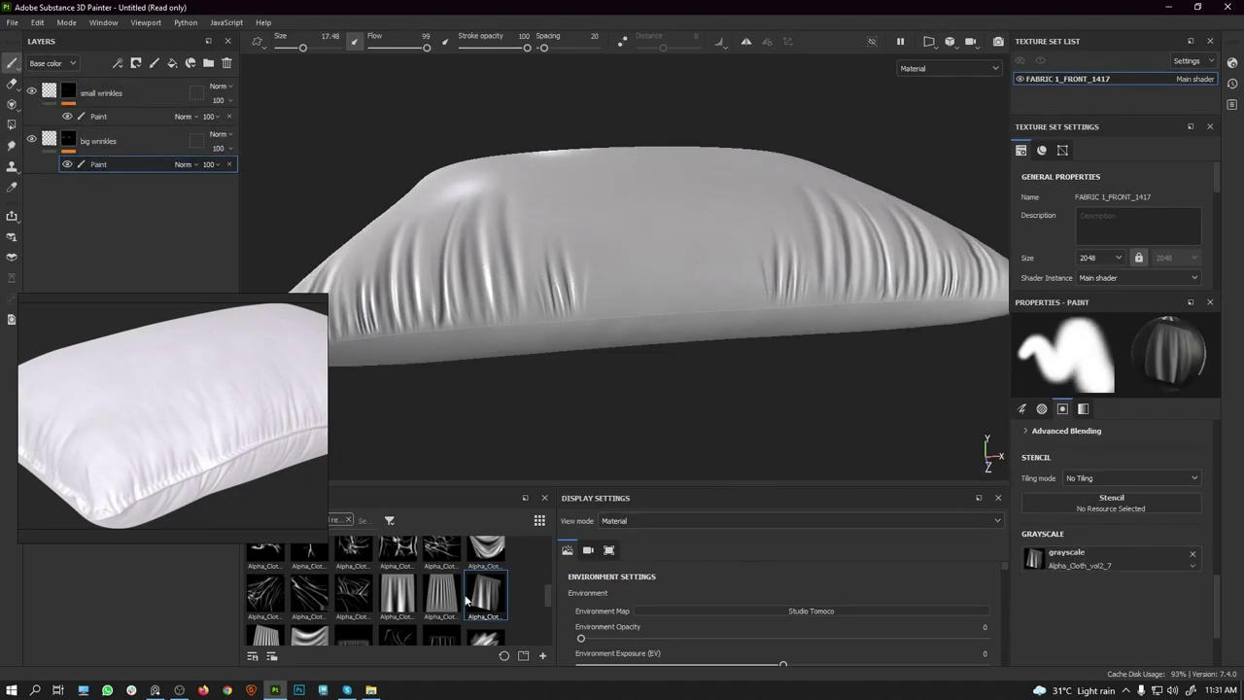
Step: Zoom in on the reference pillow's seam folds and load Alpha_Cloth_vol2_5 as the brush grayscale
scroll(423, 603, "down", 2)
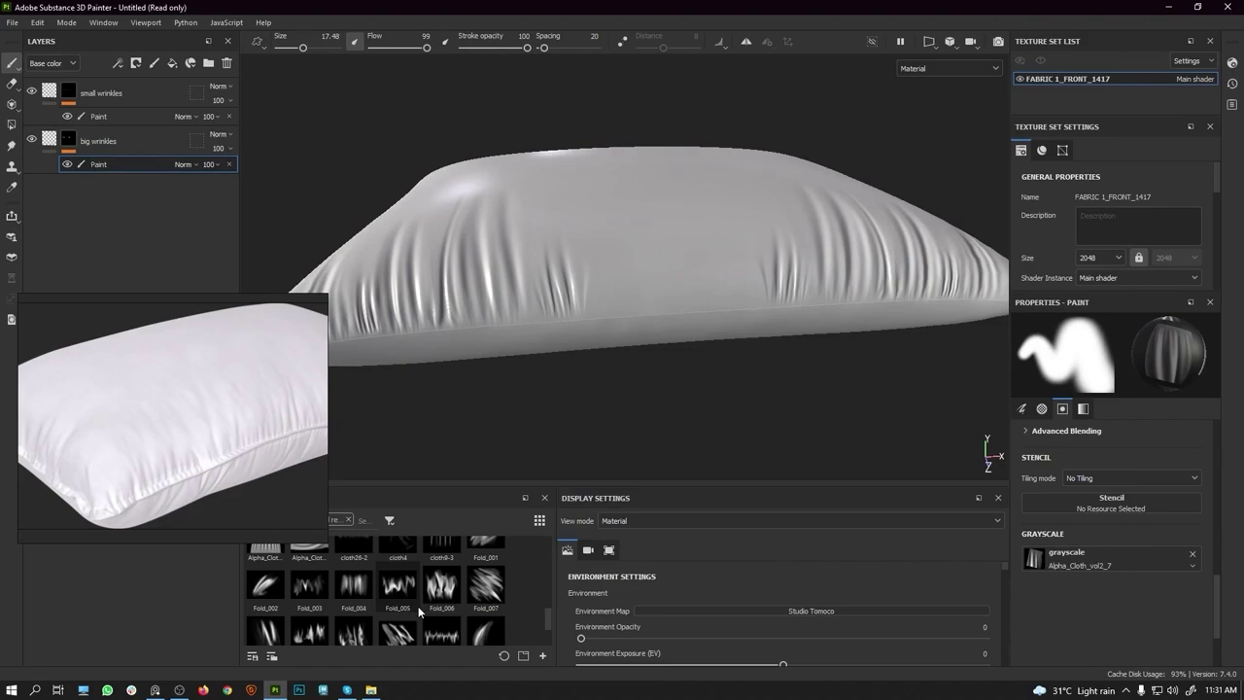
scroll(486, 620, "up", 3)
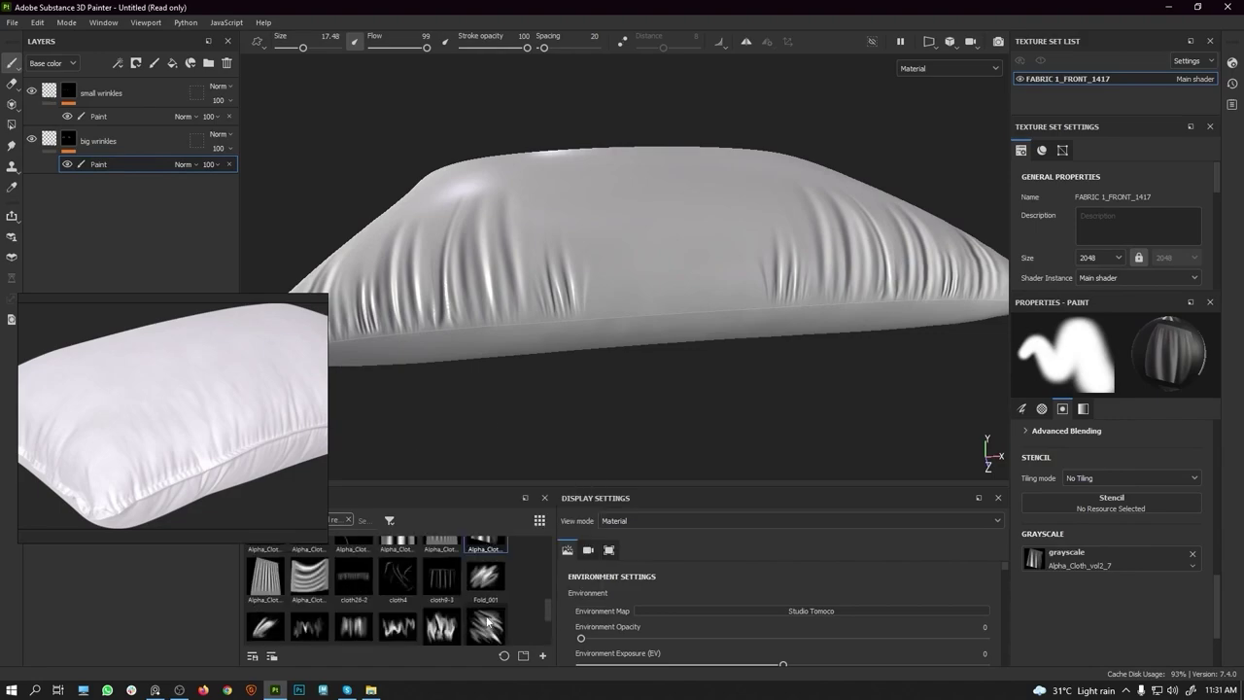
scroll(474, 618, "down", 1)
scroll(149, 451, "up", 2)
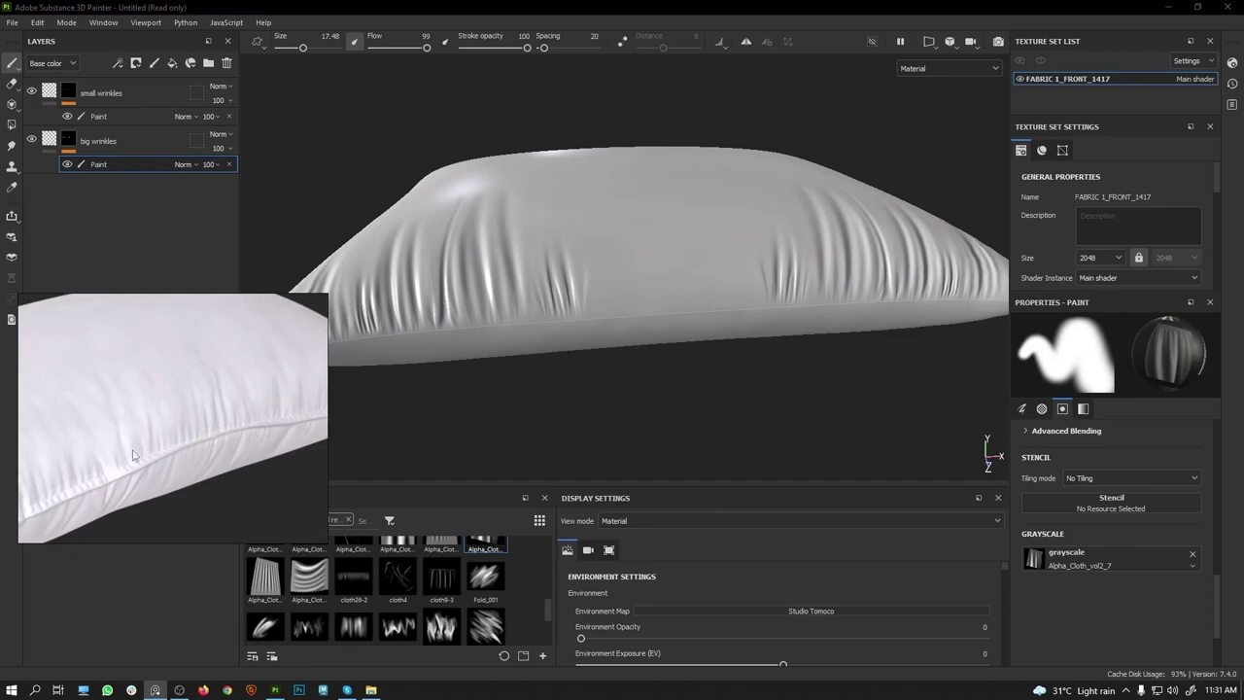
scroll(398, 627, "up", 2)
scroll(398, 610, "down", 1)
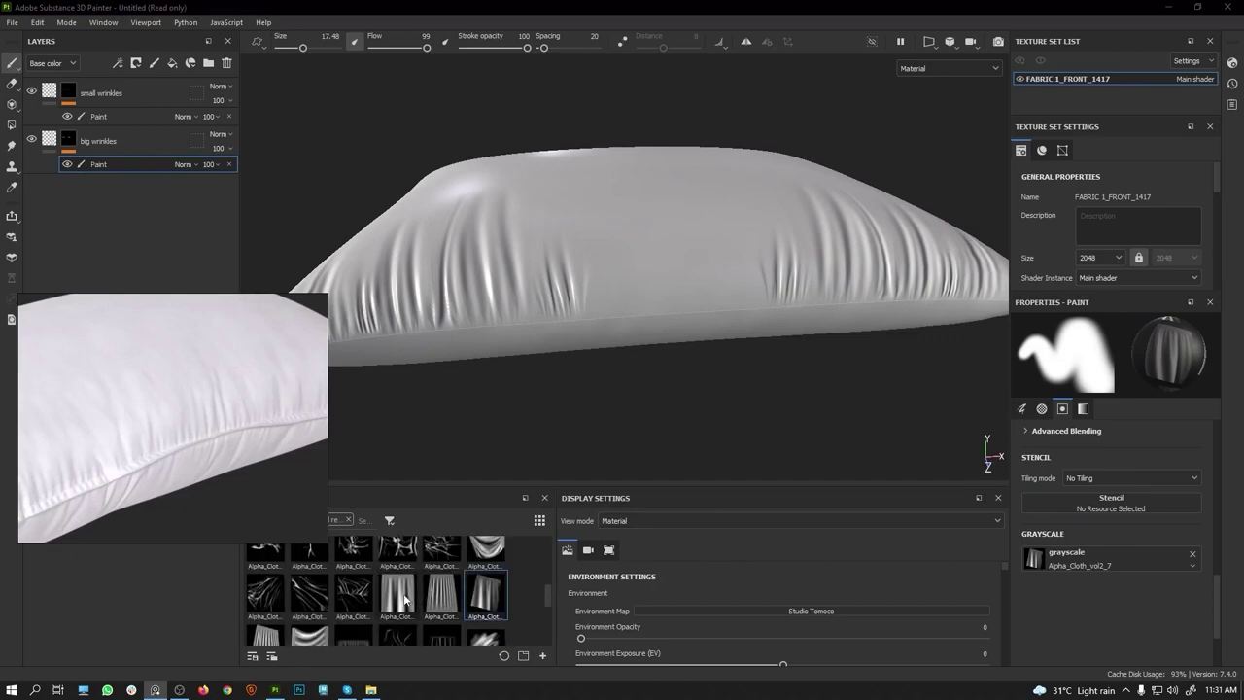
left_click_drag(408, 597, 1057, 557)
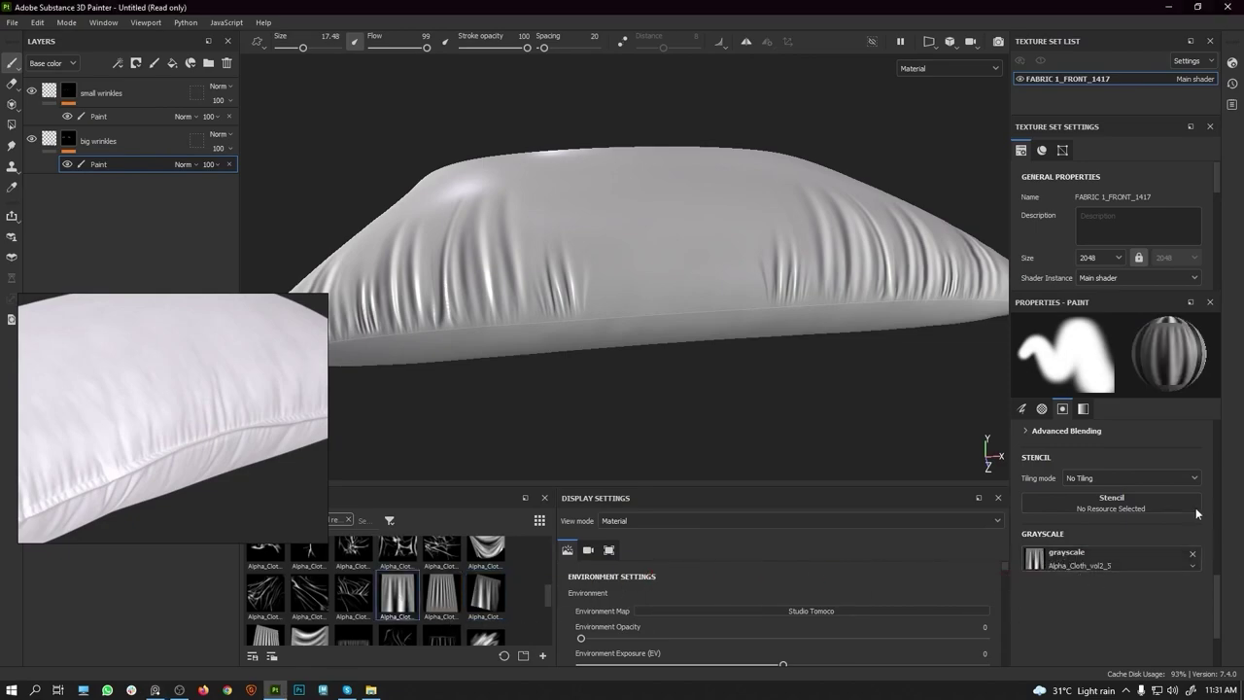
Step: Stamp a large Alpha_Cloth_vol2_5 fold group at brush size 38.69 in the gap at the pillow's middle
left_click_drag(561, 233, 580, 258, "alt")
right_click(641, 330)
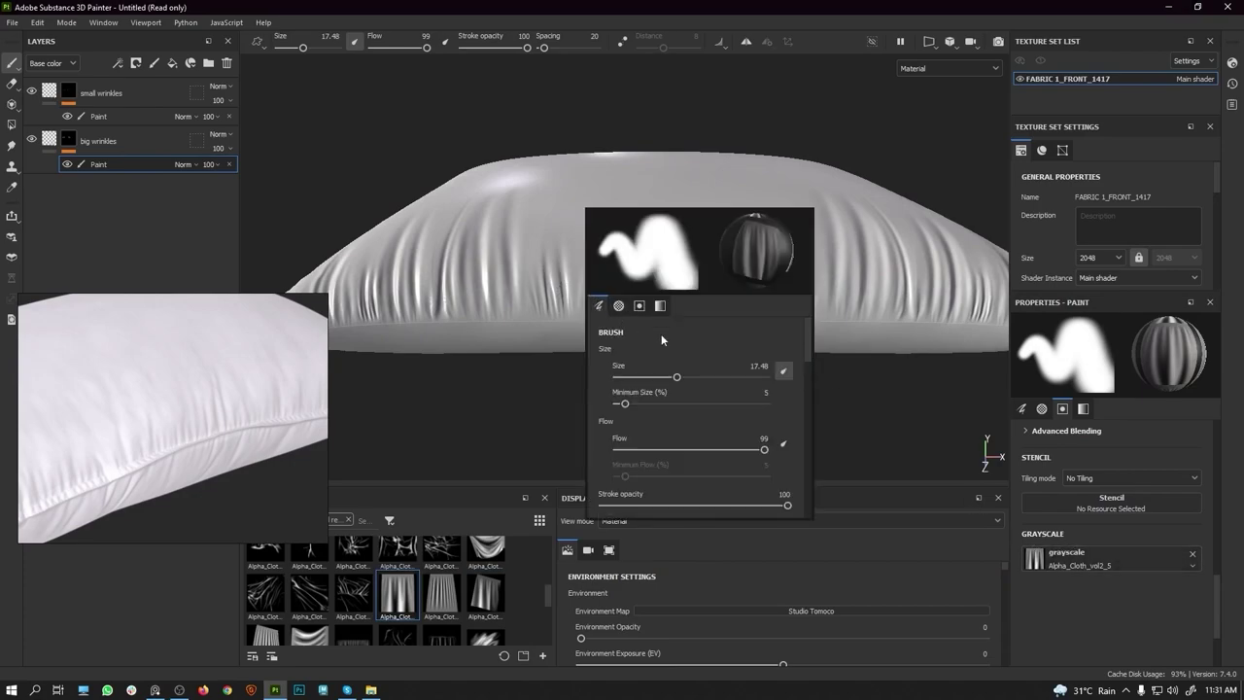
left_click_drag(678, 378, 691, 378)
right_click(680, 293)
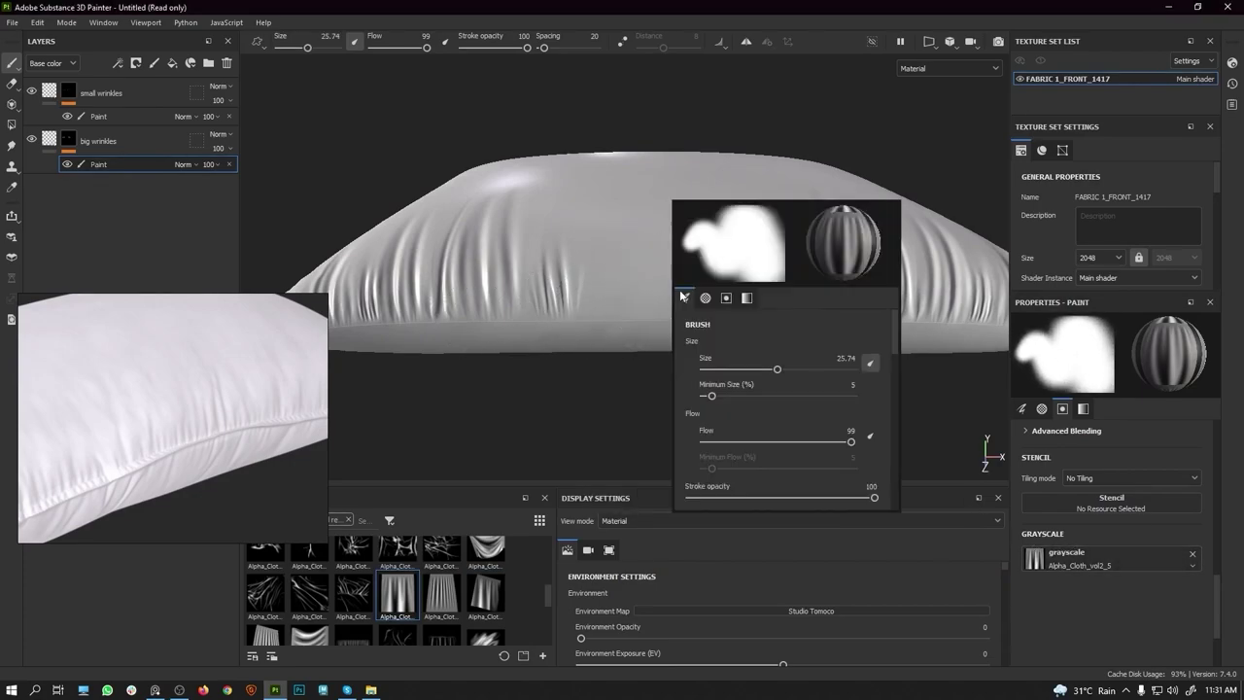
left_click_drag(777, 370, 792, 370)
left_click(650, 261)
Step: Smudge the middle fold group with a brush size of 41.92 to fade its upper ends and edges
left_click_drag(648, 269, 693, 314, "alt")
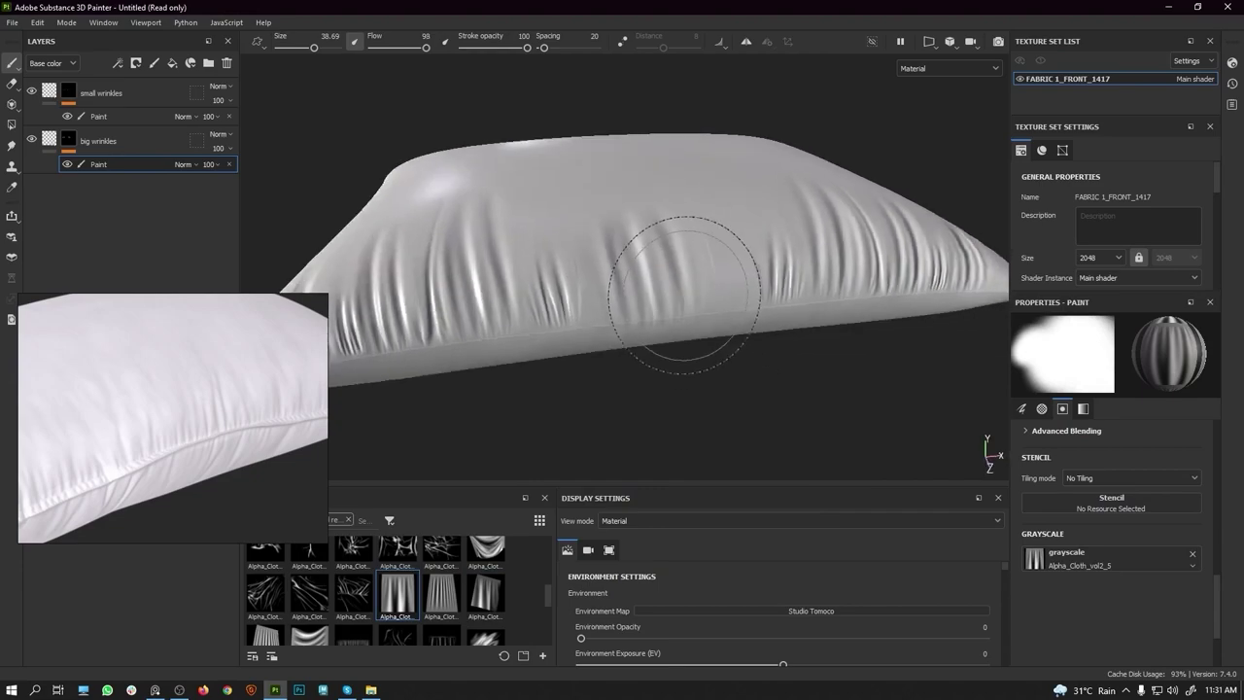
mouse_move(655, 259)
left_mouse_down()
mouse_move(658, 272)
mouse_move(638, 227)
mouse_move(663, 259)
mouse_move(660, 298)
mouse_move(744, 339)
mouse_move(446, 239)
left_mouse_up()
left_click(12, 146)
left_click_drag(611, 250, 633, 256, "alt")
right_click(742, 324)
left_click(753, 336)
mouse_move(581, 300)
left_mouse_down("alt")
mouse_move(757, 325)
mouse_move(667, 339)
left_mouse_up("alt")
left_click_drag(736, 367, 671, 316)
left_click_drag(738, 247, 633, 197)
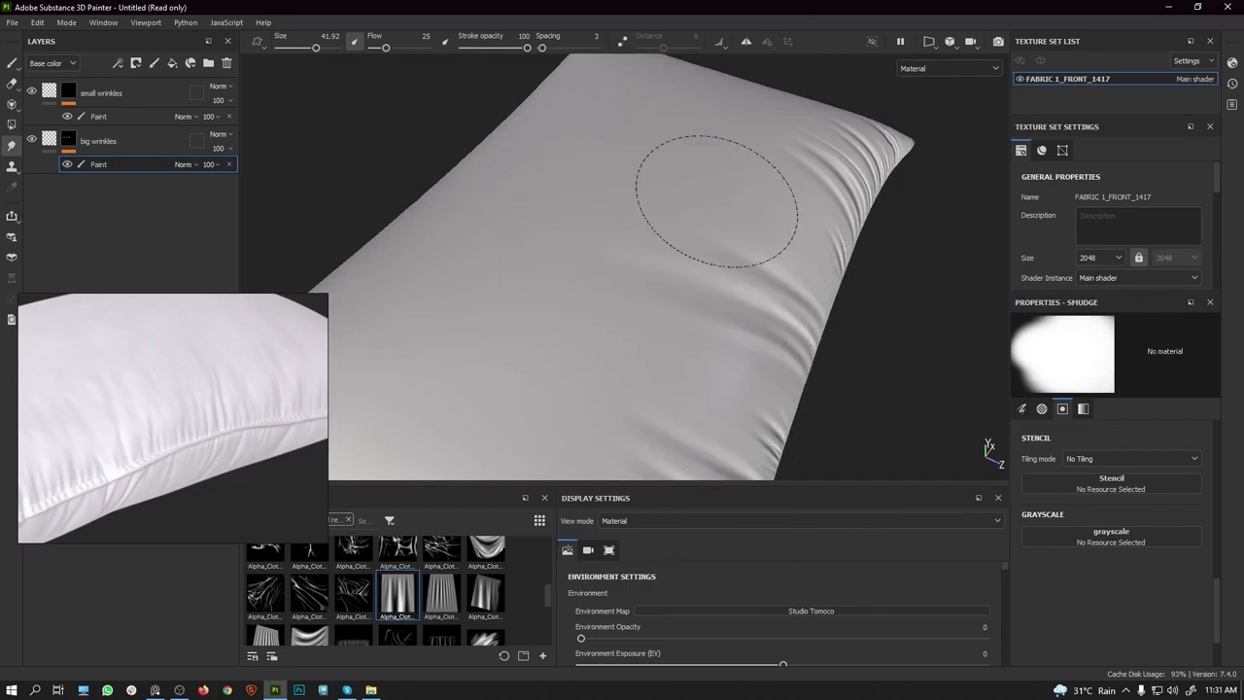
Step: Select the paint effect of the small wrinkles layer and set the Smudge brush size to 7.73
mouse_move(667, 278)
left_mouse_down("alt")
mouse_move(749, 263)
mouse_move(361, 199)
left_mouse_up("alt")
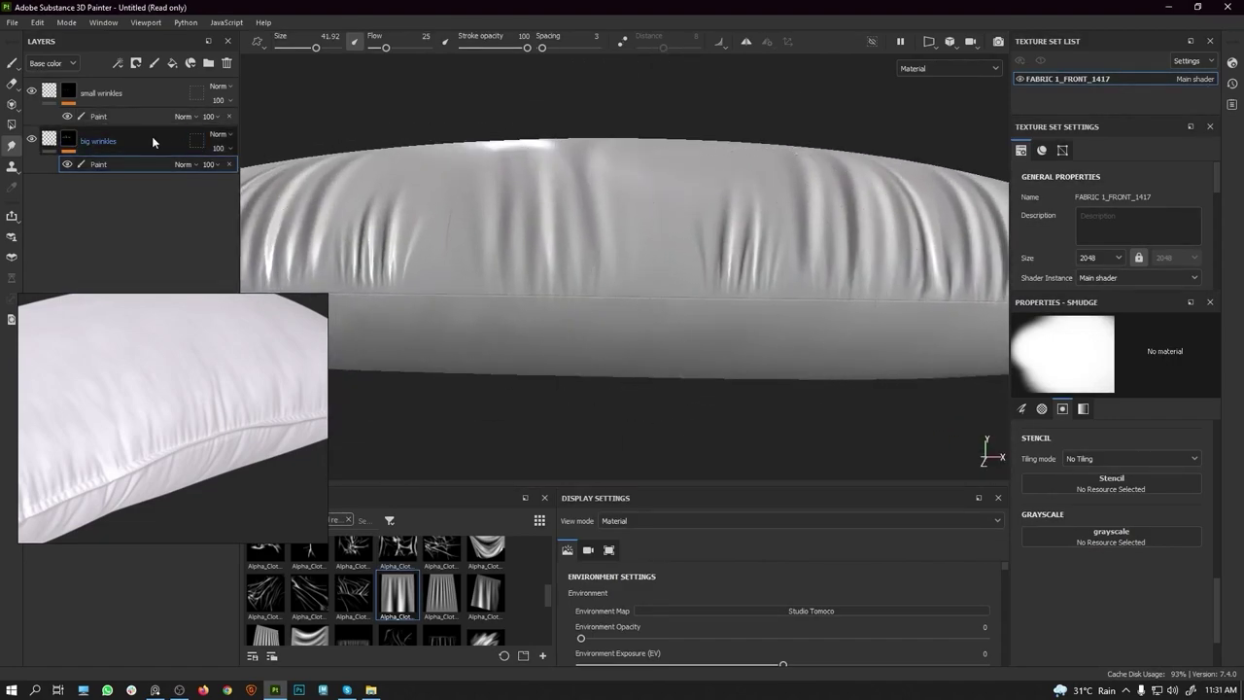
left_click(98, 116)
left_click_drag(707, 274, 611, 250, "alt")
right_click(611, 250)
left_click_drag(600, 298, 575, 297)
left_click_drag(416, 257, 483, 229, "alt")
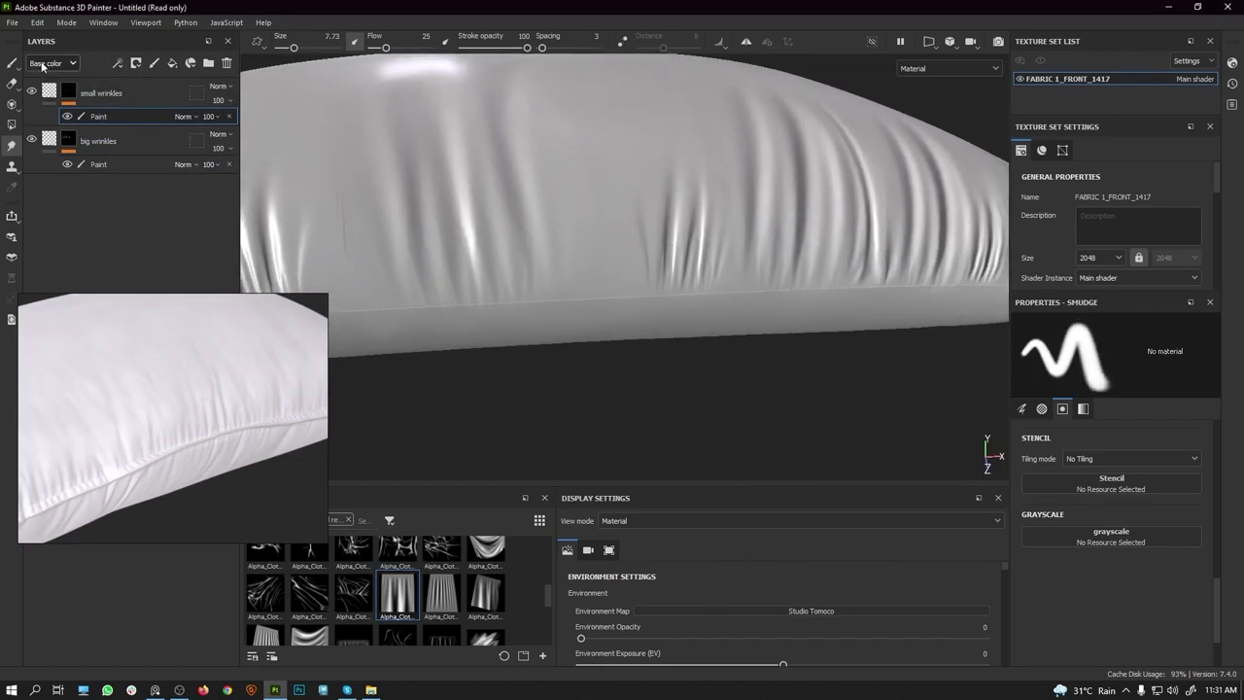
Step: Stamp a small Alpha_Cloth_vol2_5 fold group at brush size 15.42 along the seam, between the middle folds and the neighbouring small group
left_click(12, 64)
right_click(711, 311)
left_click_drag(757, 314, 661, 336)
right_click(597, 270)
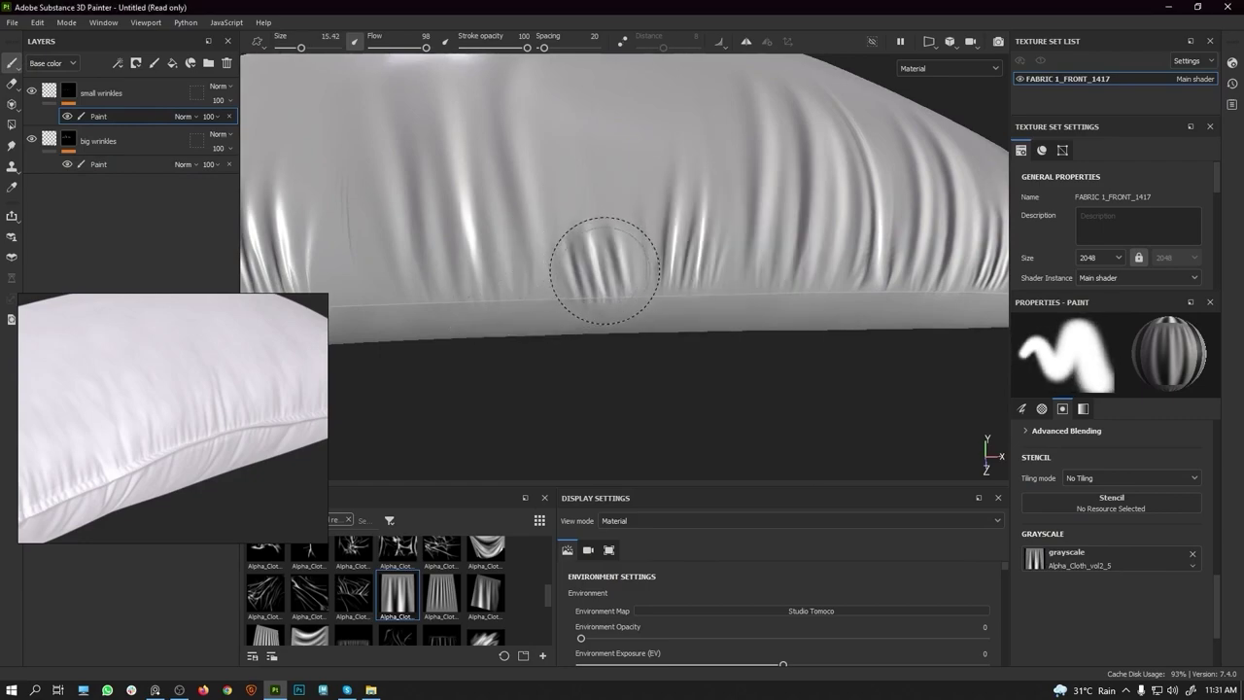
left_click(602, 258)
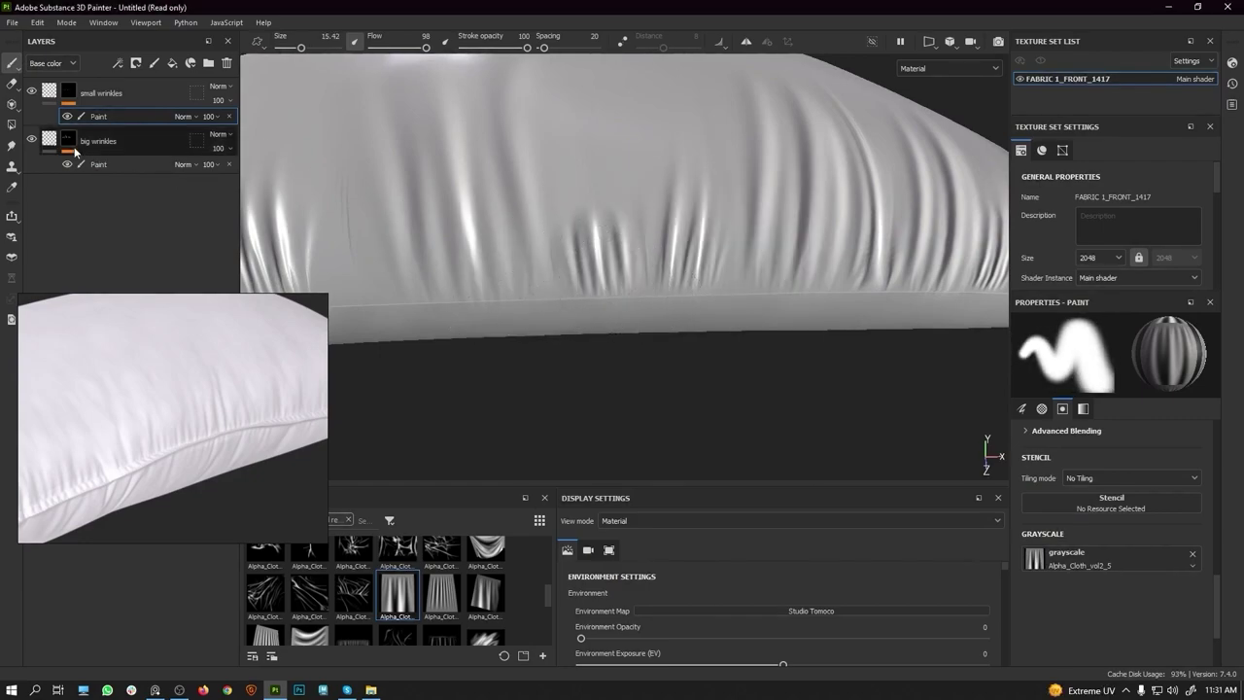
Step: Smudge the new small fold group's edges so it blends into the folds around it
left_click(11, 145)
mouse_move(544, 255)
left_mouse_down("alt")
mouse_move(619, 256)
mouse_move(564, 230)
left_mouse_up("alt")
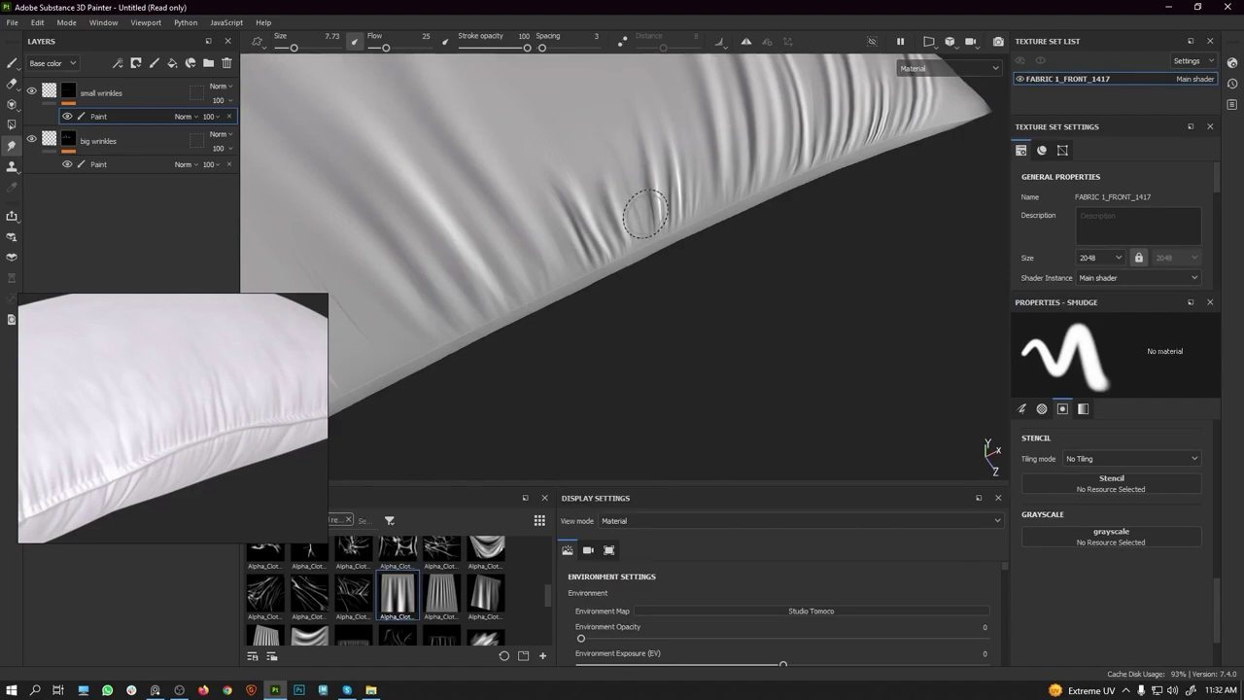
mouse_move(660, 264)
left_mouse_down("alt")
mouse_move(744, 252)
mouse_move(675, 267)
left_mouse_up("alt")
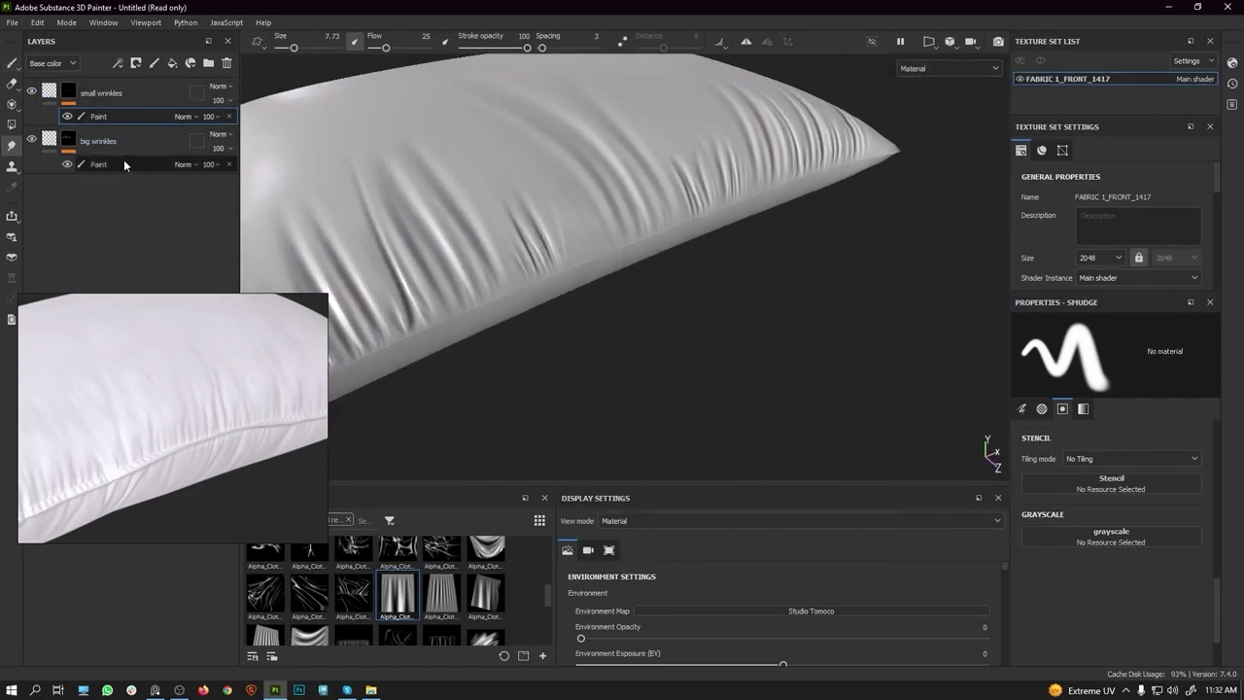
Step: Stamp another small Alpha_Cloth_vol2_5 fold group along the seam on the other side of the middle folds and smudge it
left_click(13, 65)
left_click_drag(661, 233, 438, 233, "alt")
left_click(579, 236)
mouse_move(581, 255)
left_mouse_down("alt")
mouse_move(600, 319)
mouse_move(643, 282)
left_mouse_up("alt")
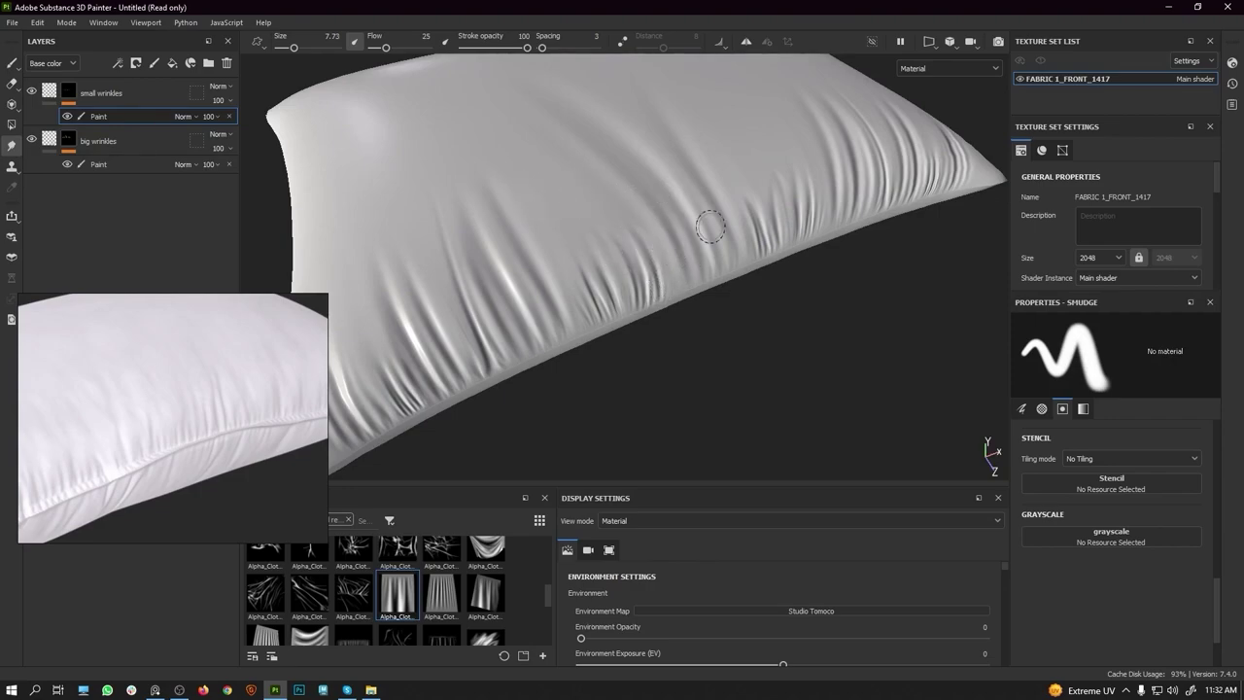
Step: Examine the folds on the whole pillow from several angles and under changed lighting
scroll(693, 207, "down", 5)
left_click_drag(674, 243, 708, 353, "alt")
mouse_move(707, 354)
right_mouse_down("shift")
mouse_move(717, 347)
mouse_move(689, 339)
mouse_move(717, 343)
right_mouse_up("shift")
mouse_move(717, 343)
left_mouse_down("alt")
mouse_move(564, 336)
mouse_move(450, 350)
mouse_move(690, 334)
mouse_move(677, 287)
mouse_move(563, 297)
mouse_move(616, 318)
mouse_move(622, 308)
mouse_move(758, 333)
mouse_move(670, 282)
mouse_move(605, 344)
mouse_move(746, 335)
left_mouse_up("alt")
mouse_move(747, 207)
left_mouse_down("alt")
mouse_move(555, 218)
mouse_move(583, 282)
mouse_move(592, 353)
mouse_move(688, 338)
left_mouse_up("alt")
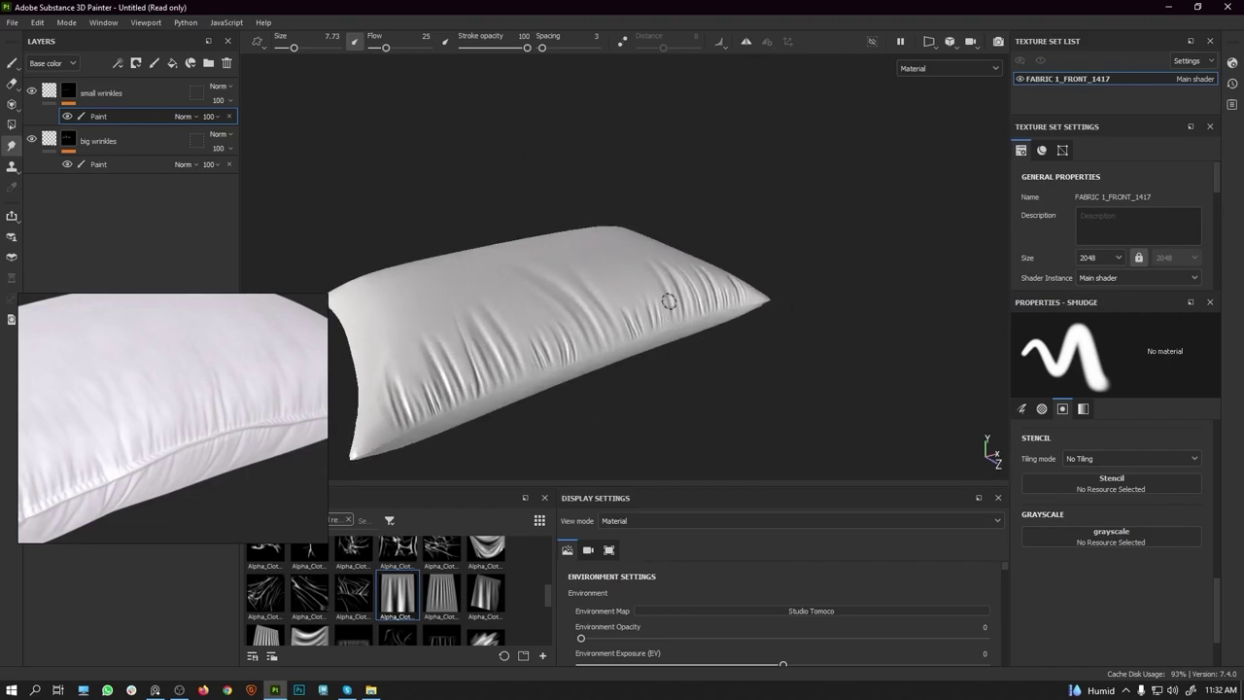
mouse_move(664, 320)
left_mouse_down("alt")
mouse_move(655, 217)
mouse_move(583, 270)
mouse_move(647, 200)
mouse_move(518, 306)
left_mouse_up("alt")
scroll(486, 583, "up", 5)
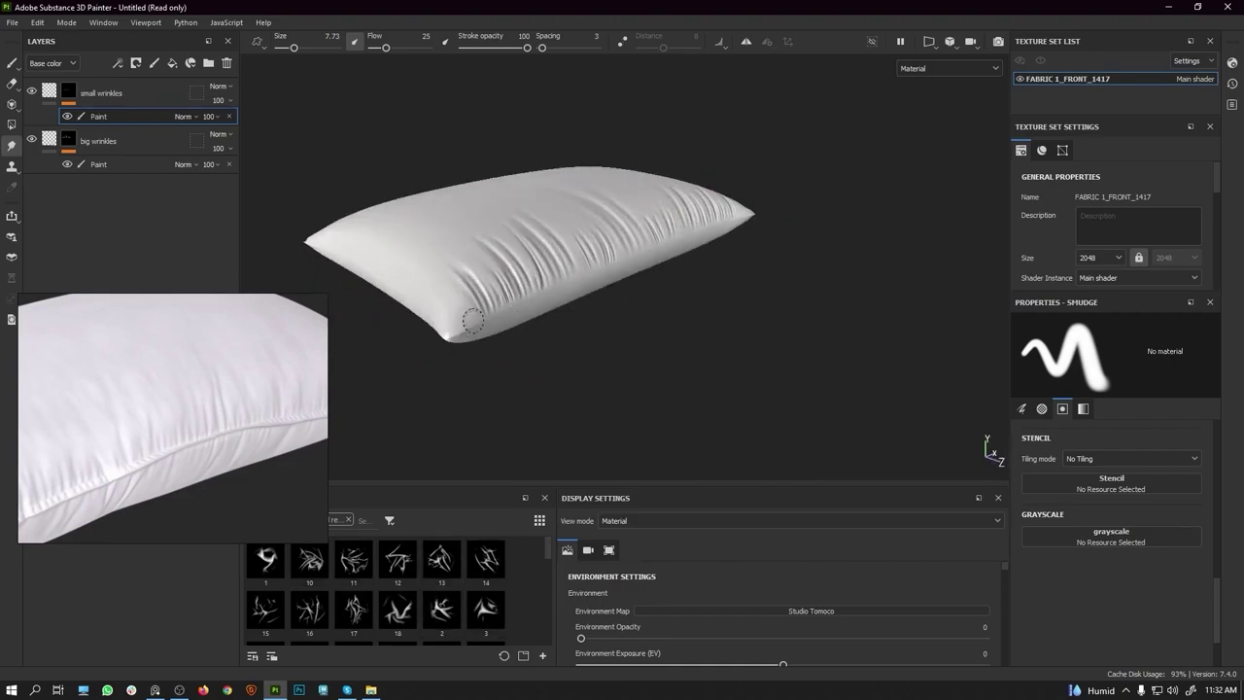
left_click_drag(590, 262, 769, 316, "alt")
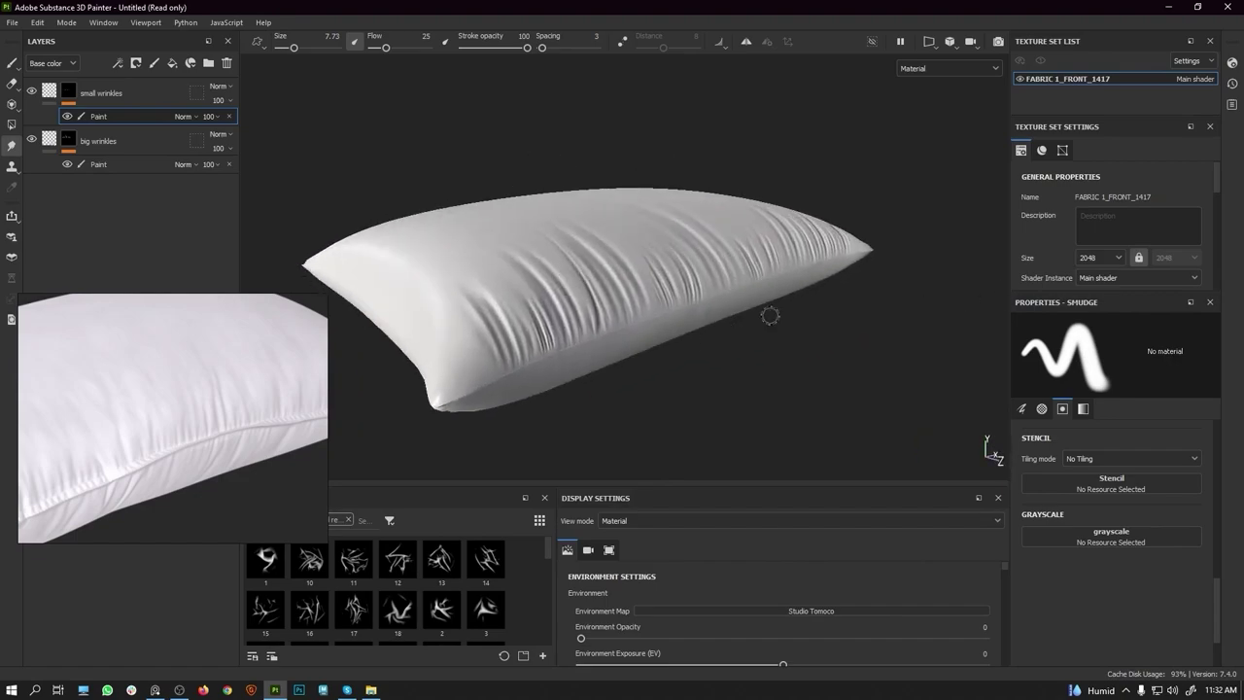
Step: Open the recent project export.spp from the Desktop, discarding the unsaved changes in the current project
left_click(13, 22)
mouse_move(54, 64)
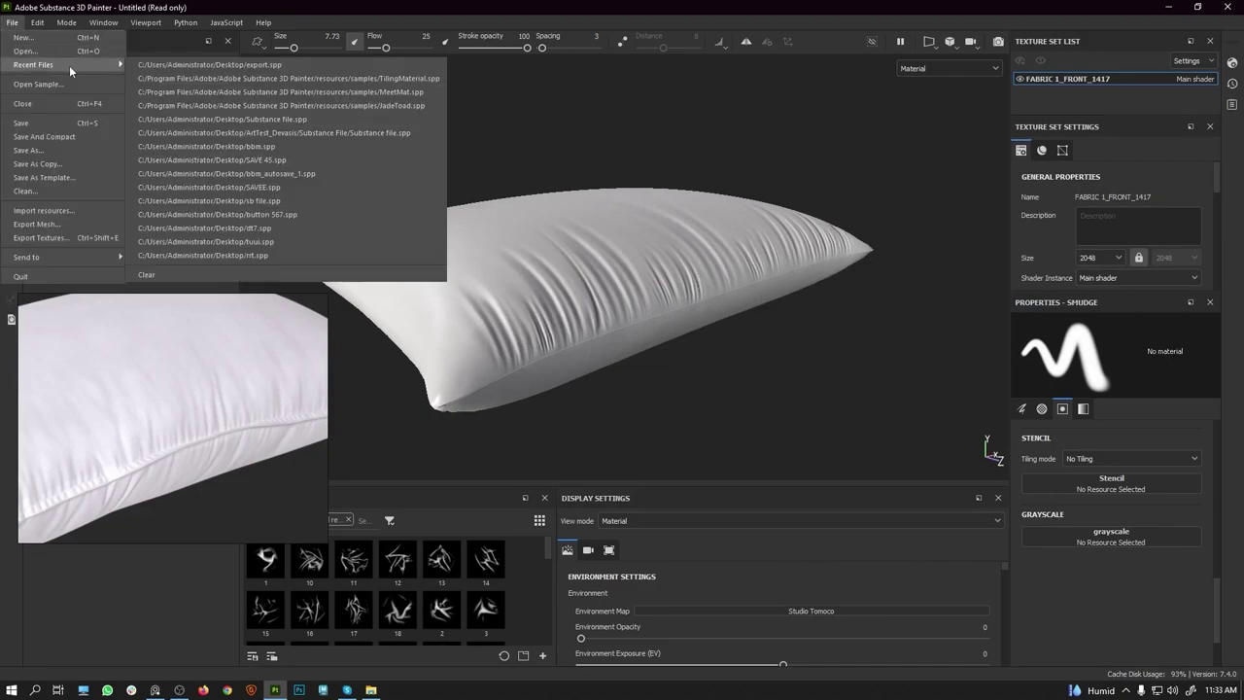
left_click(284, 64)
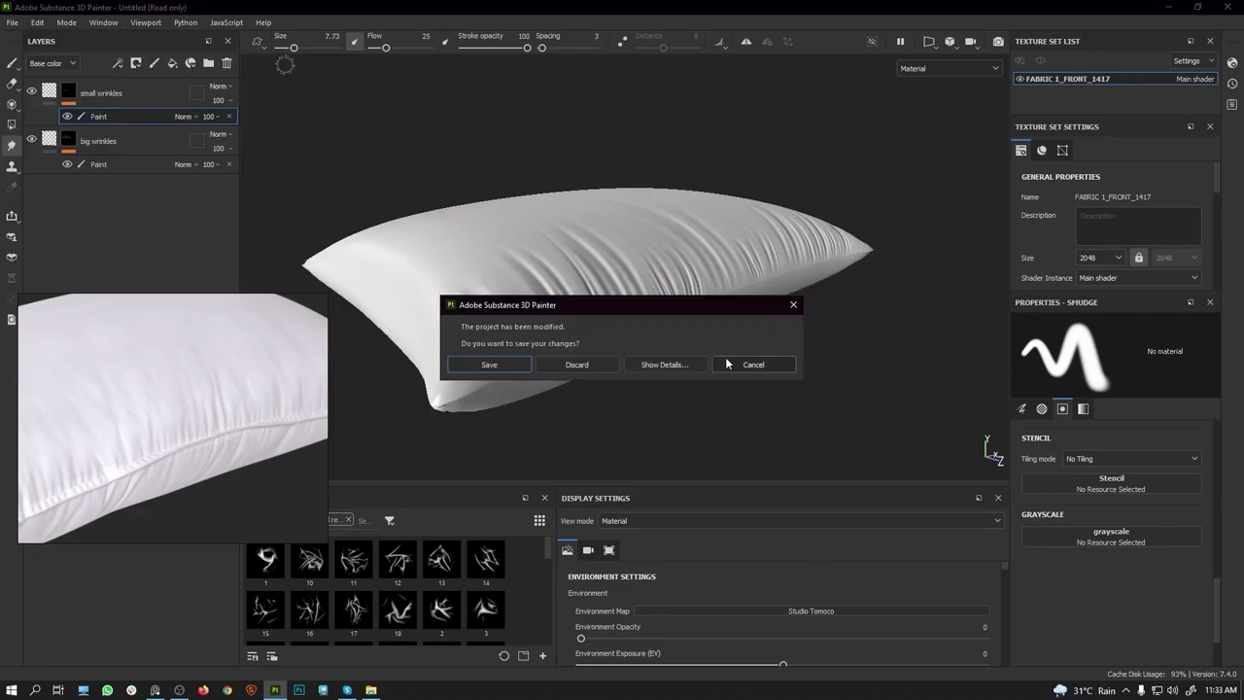
left_click(590, 362)
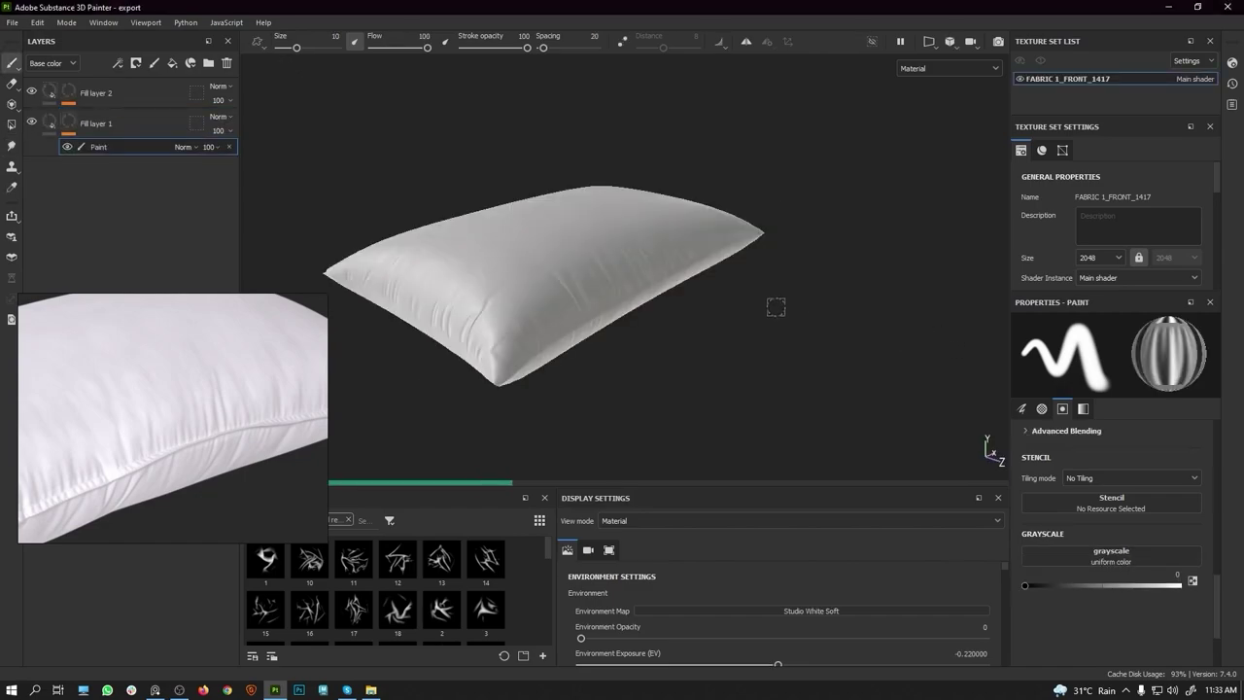
Step: Examine the folds along the seams of the pillow in the export project from several angles and under rotated lighting
mouse_move(663, 292)
left_mouse_down("alt")
mouse_move(629, 287)
mouse_move(702, 289)
left_mouse_up("alt")
mouse_move(701, 299)
right_mouse_down("shift")
mouse_move(706, 308)
mouse_move(691, 305)
mouse_move(766, 319)
right_mouse_up("shift")
scroll(661, 307, "up", 2)
left_click_drag(808, 333, 785, 324, "alt")
scroll(656, 309, "down", 2)
mouse_move(453, 290)
left_mouse_down("alt")
mouse_move(717, 244)
mouse_move(700, 314)
mouse_move(605, 325)
mouse_move(778, 320)
mouse_move(553, 276)
mouse_move(654, 276)
mouse_move(583, 283)
mouse_move(805, 318)
mouse_move(658, 282)
mouse_move(833, 281)
mouse_move(861, 350)
mouse_move(896, 353)
mouse_move(735, 281)
mouse_move(755, 335)
left_mouse_up("alt")
right_click_drag(754, 335, 863, 353, "shift")
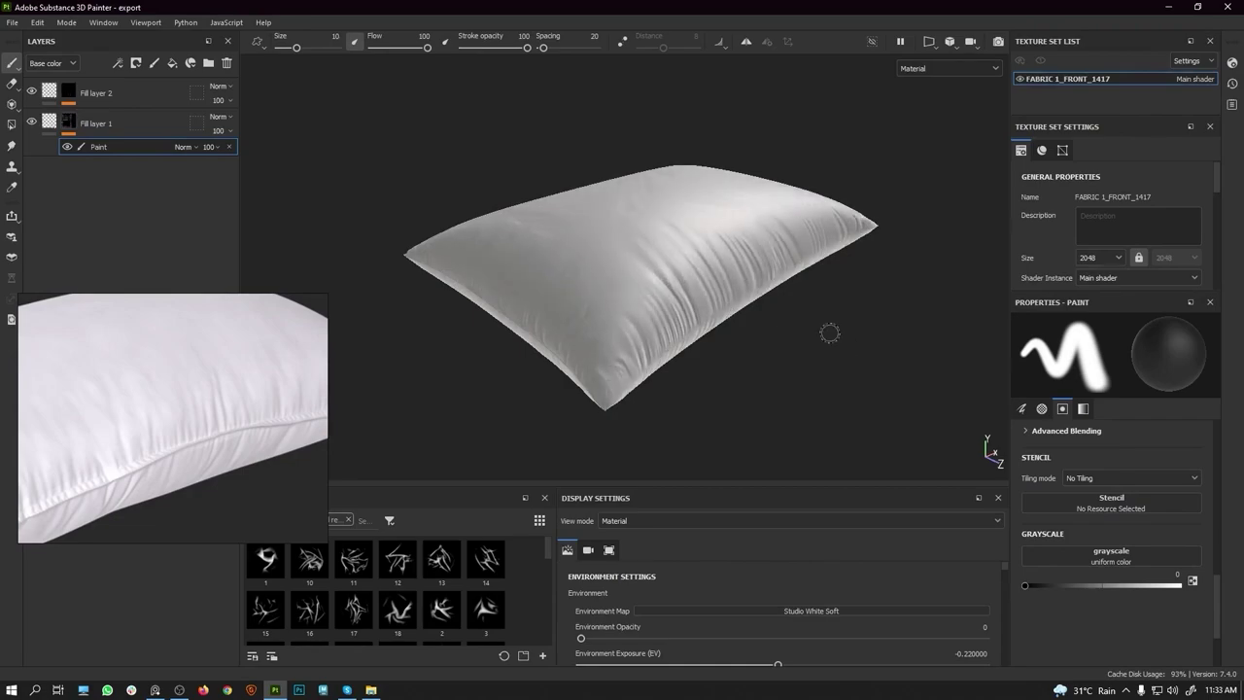
left_click_drag(829, 333, 773, 304, "alt")
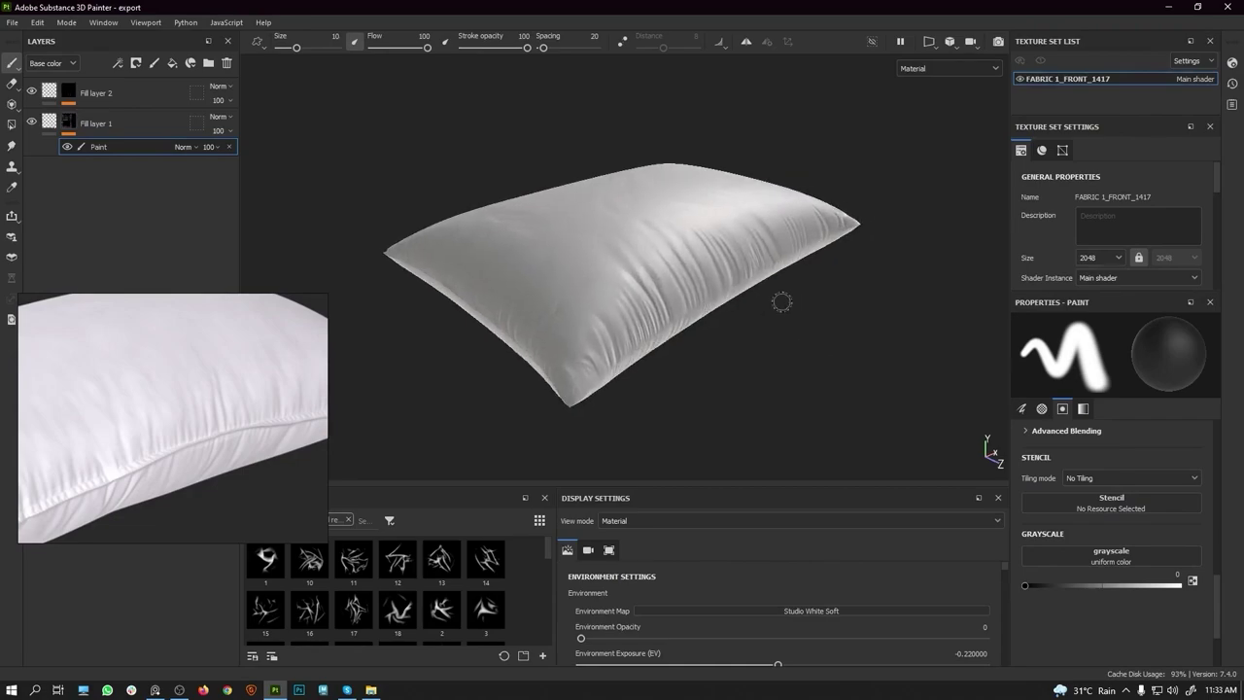